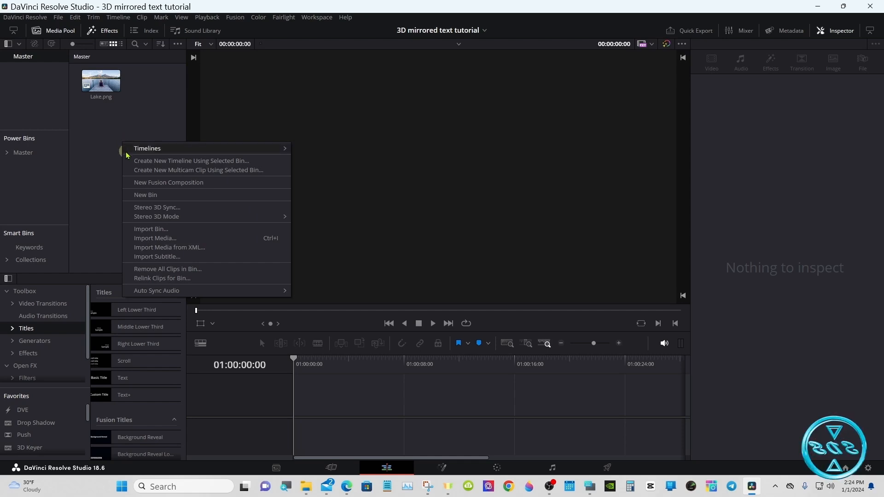
# Create a five-second Fusion composition clip at 30 fps and place it at the start of a new timeline
pyautogui.click(214, 183)
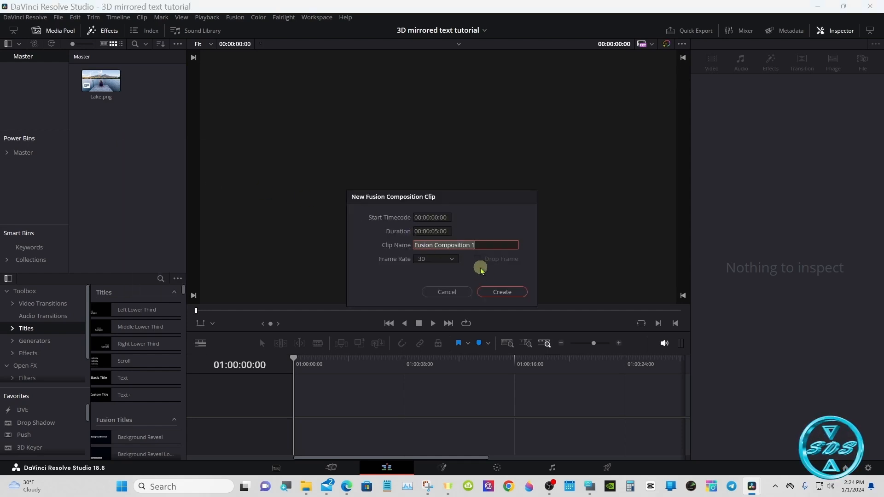
pyautogui.click(500, 293)
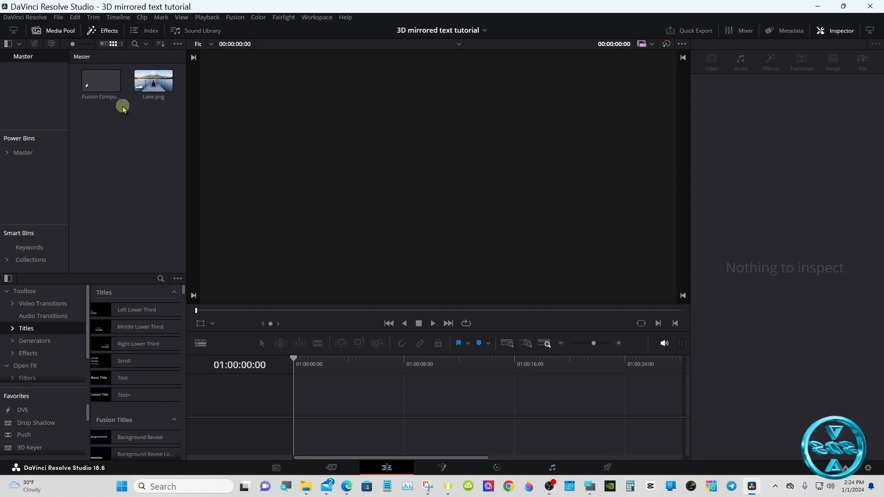
pyautogui.moveTo(105, 85); pyautogui.dragTo(296, 381)
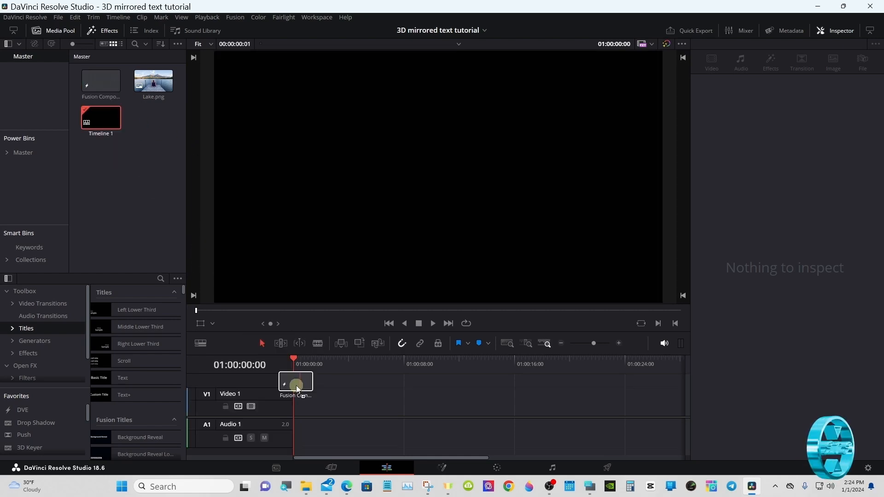
pyautogui.click(303, 396)
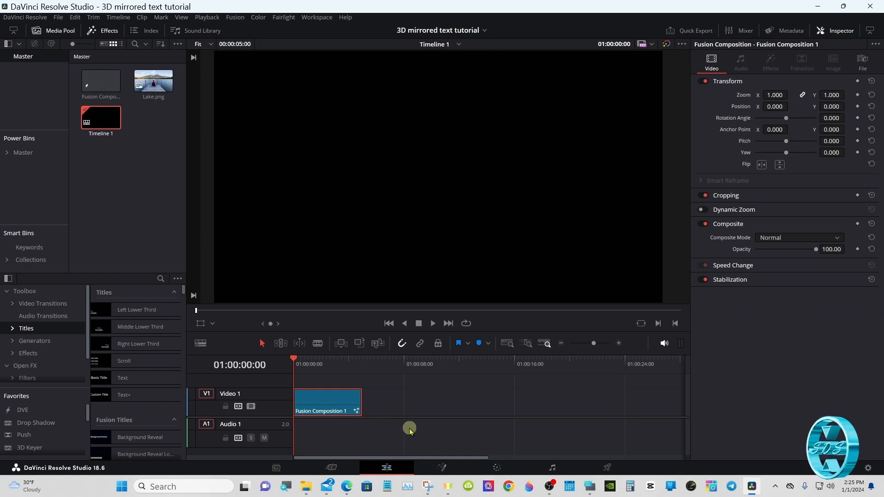
# In the Fusion page, add a Background node feeding MediaOut1 and set its alpha to 0
pyautogui.click(443, 468)
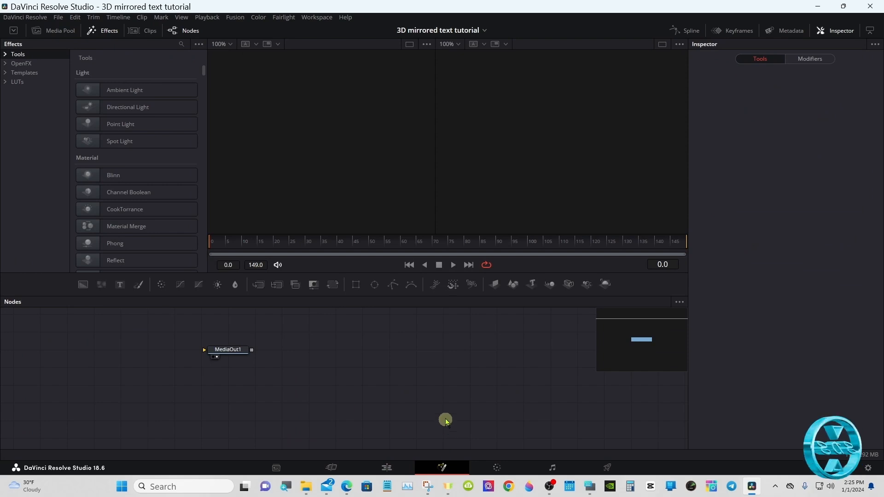
pyautogui.moveTo(245, 351); pyautogui.dragTo(525, 403)
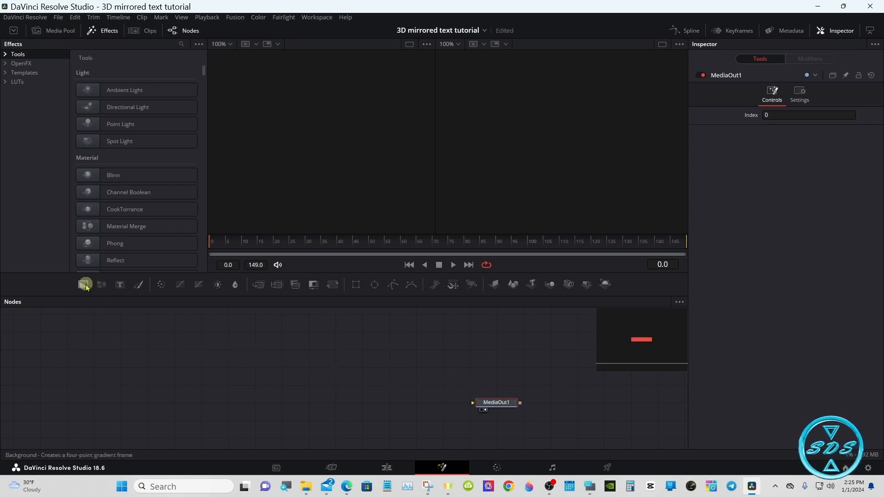
pyautogui.moveTo(83, 284); pyautogui.dragTo(132, 372)
pyautogui.moveTo(143, 403); pyautogui.dragTo(487, 404)
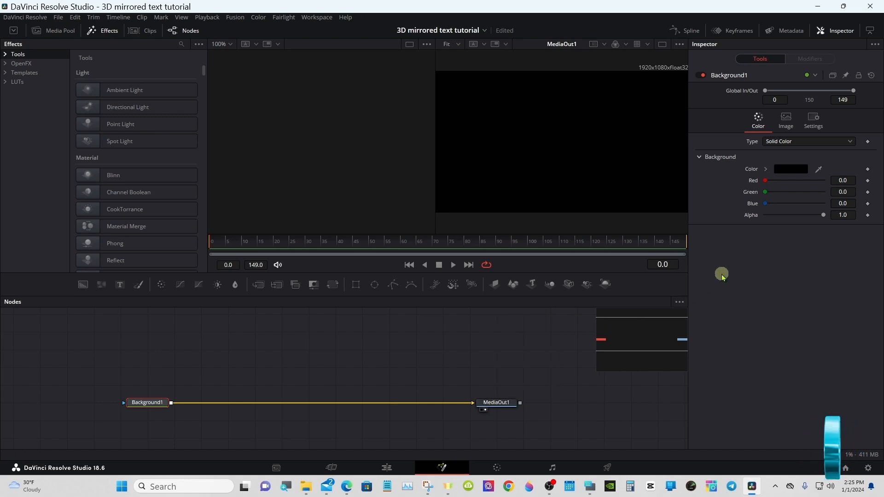
pyautogui.moveTo(824, 215); pyautogui.dragTo(751, 217)
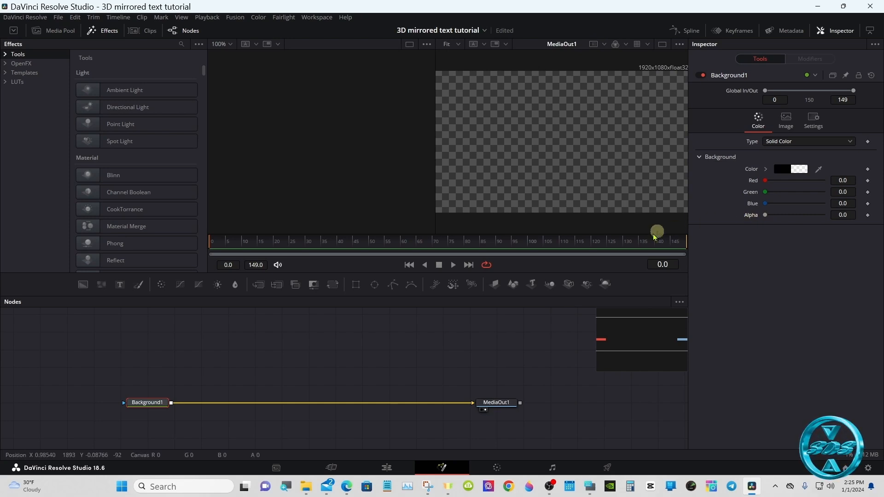
# Add a separate Text3D node followed by a chain of four Merge3D nodes, unconnected to the background
pyautogui.click(233, 333)
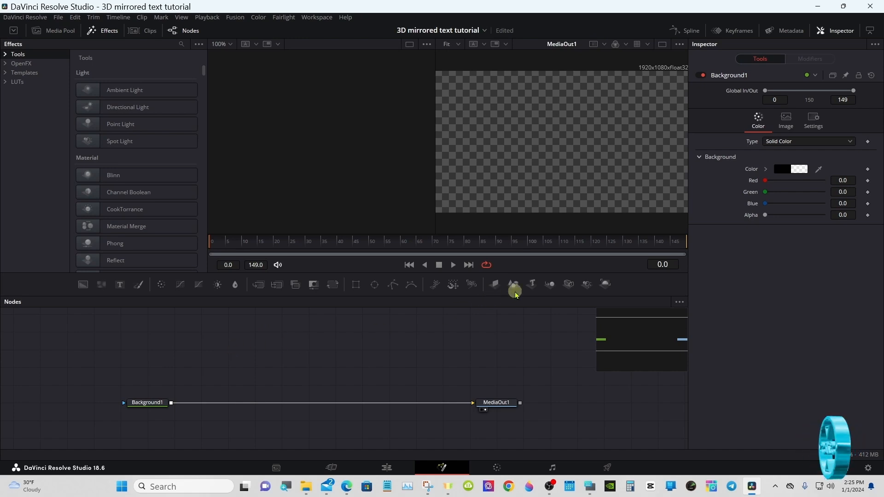
pyautogui.click(535, 284)
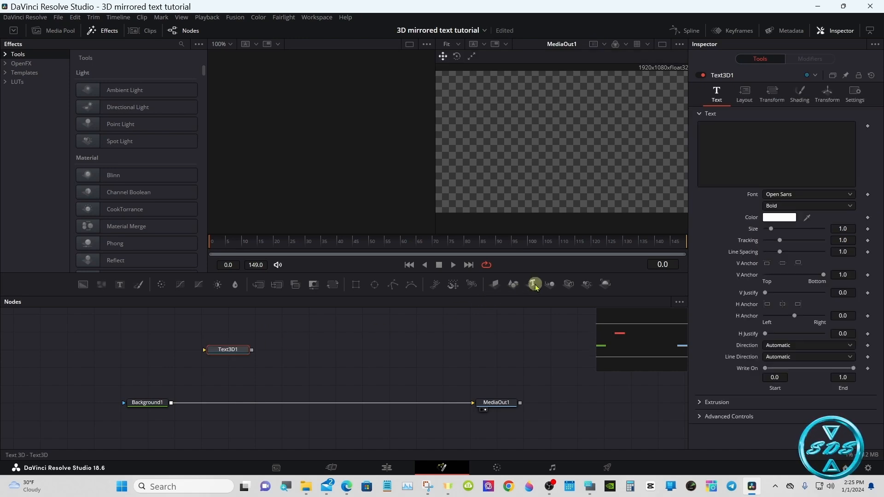
pyautogui.click(548, 285)
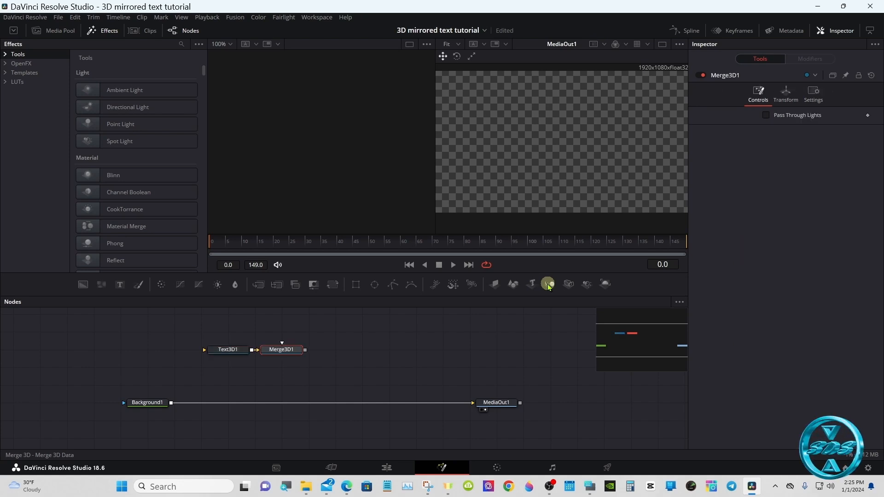
pyautogui.click(549, 285)
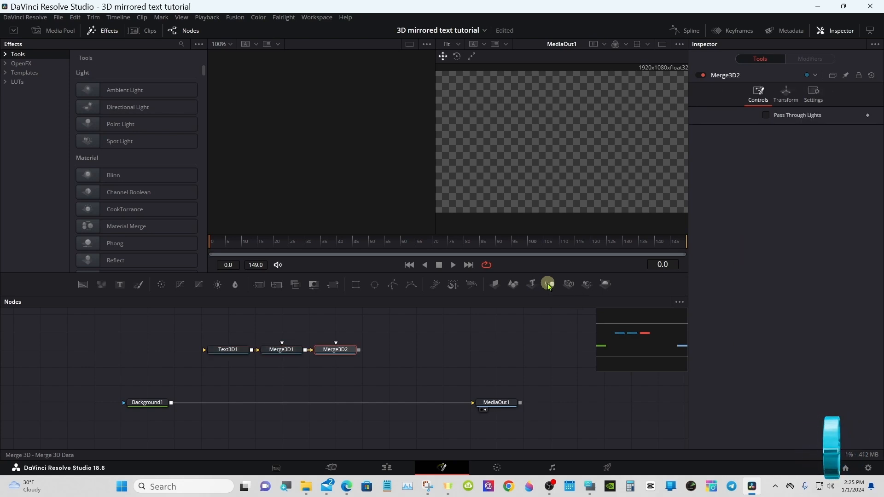
pyautogui.click(549, 285)
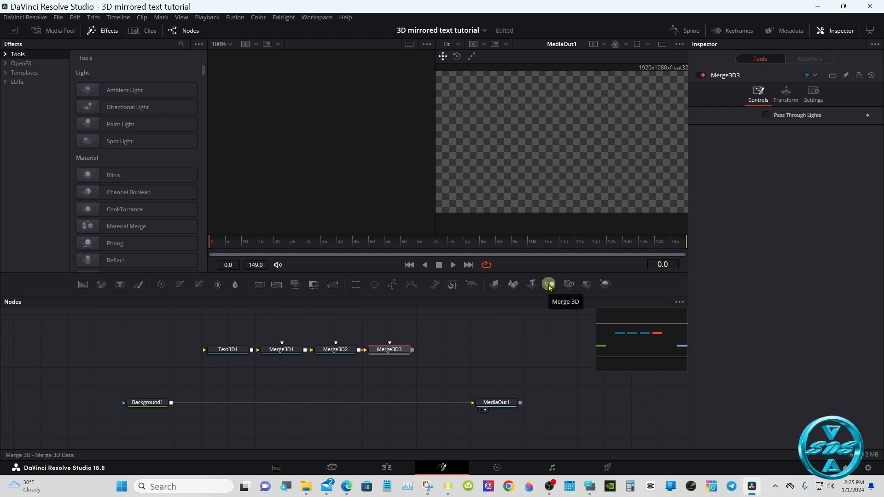
pyautogui.click(551, 286)
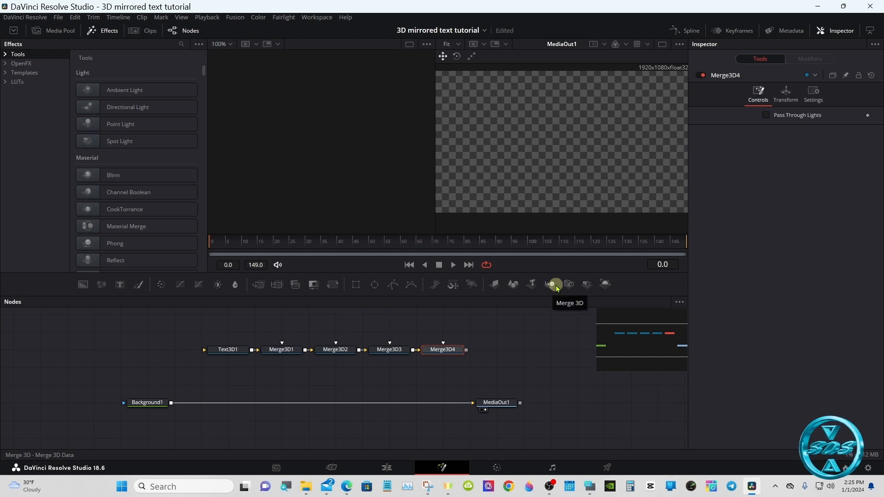
# Attach a Camera3D and a Renderer3D node to Merge3D4 and place the camera directly beneath that merge
pyautogui.click(569, 286)
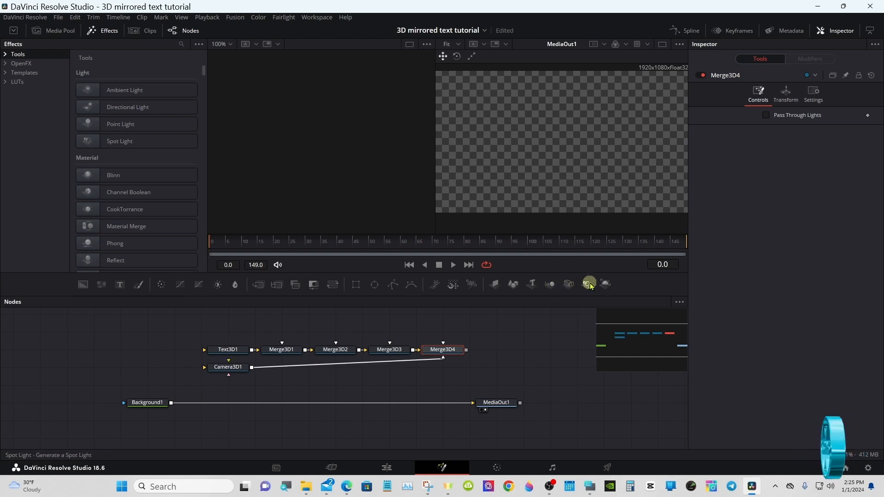
pyautogui.click(604, 285)
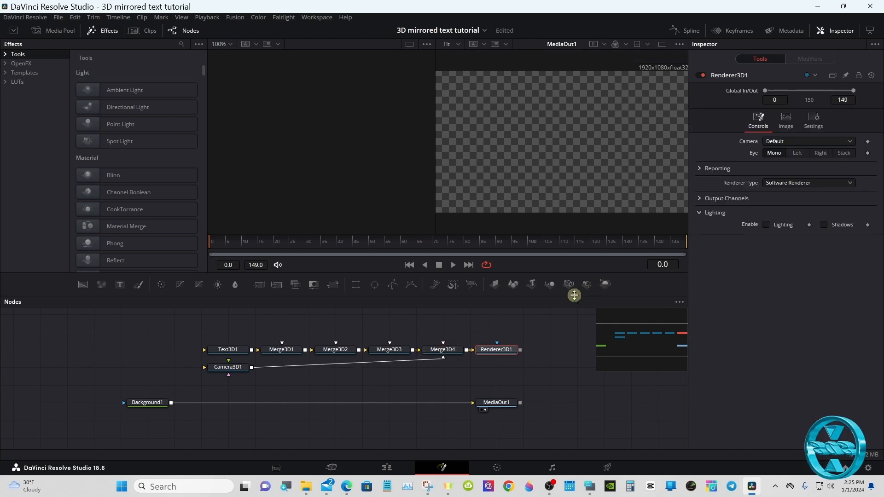
pyautogui.moveTo(231, 373); pyautogui.dragTo(444, 370)
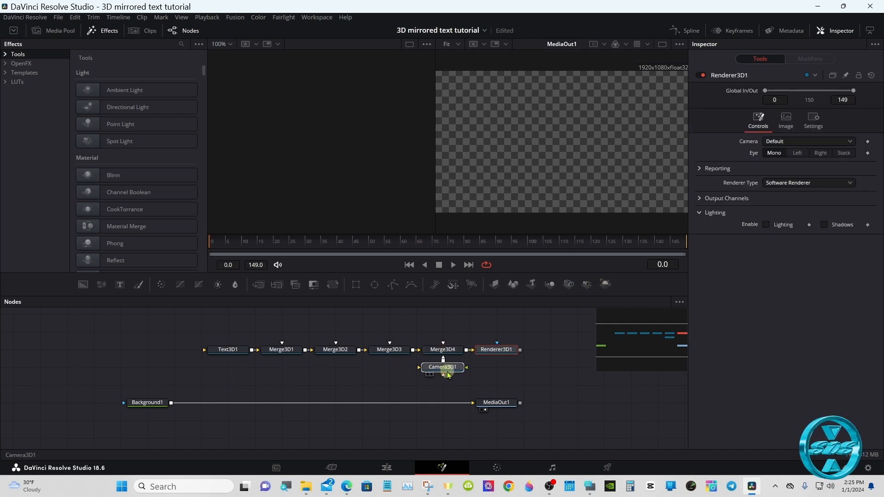
# Select the Text3D1 node and display Merge3D4 in the first viewer
pyautogui.click(238, 351)
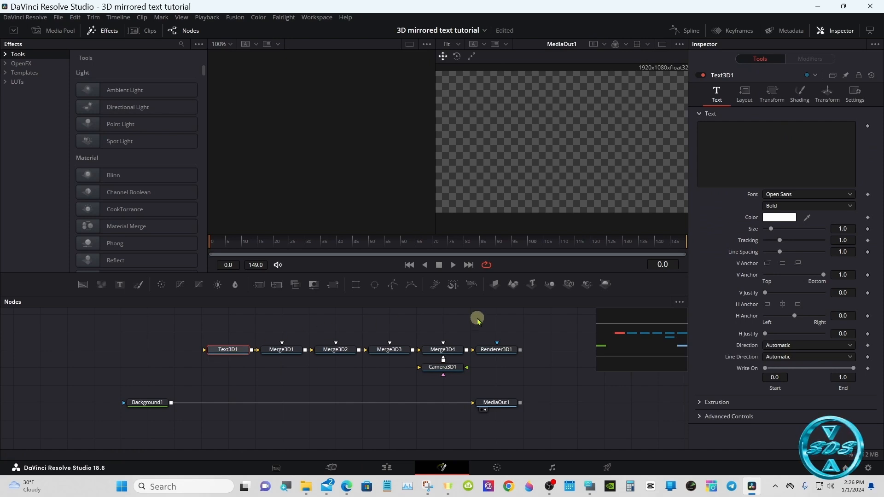
pyautogui.press('1')
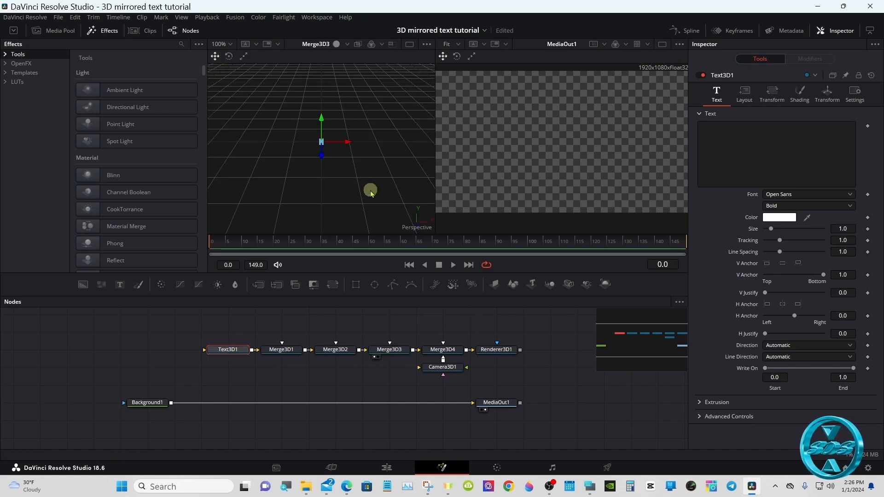
pyautogui.press('1')
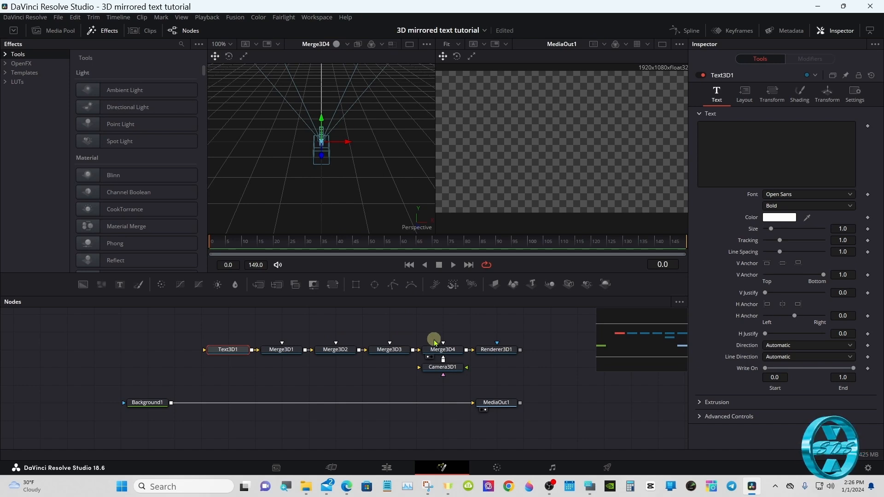
# Enter MIRROR in capitals as the Text3D1 text using the On-Screen Keyboard, and minimize the keyboard when finished
pyautogui.click(591, 486)
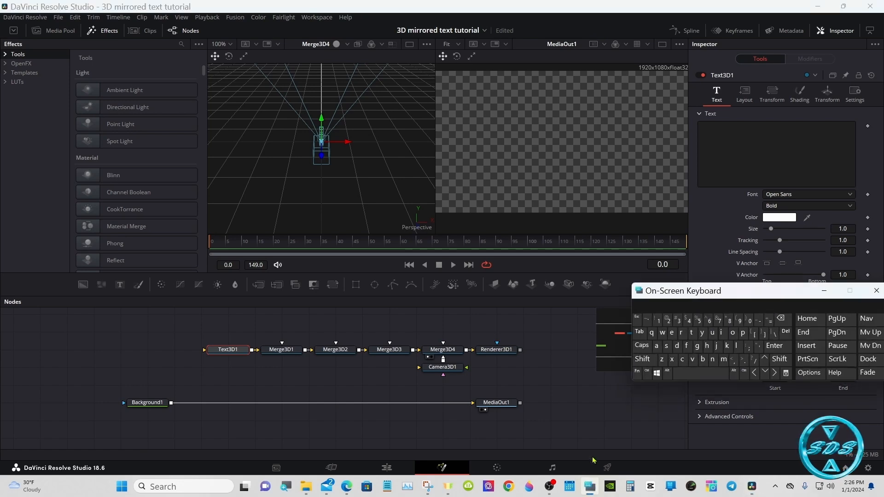
pyautogui.moveTo(702, 297); pyautogui.dragTo(560, 363)
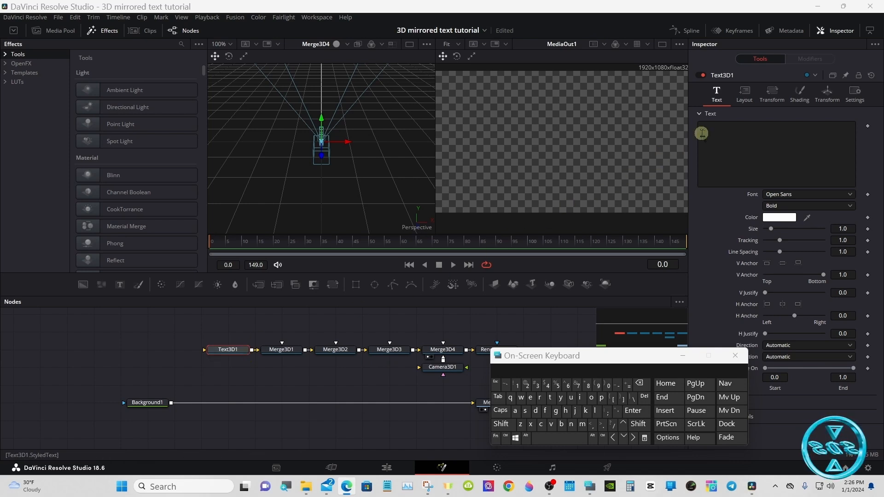
pyautogui.click(717, 131)
pyautogui.click(501, 411)
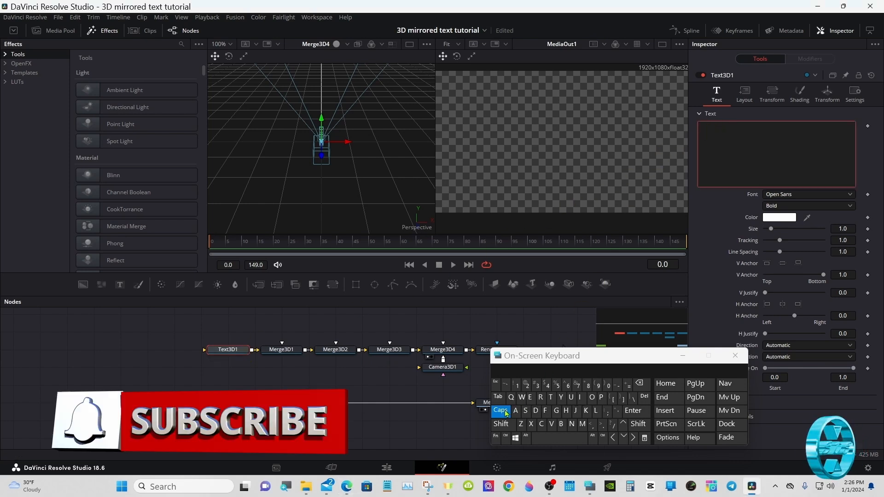
pyautogui.click(582, 424)
pyautogui.click(580, 397)
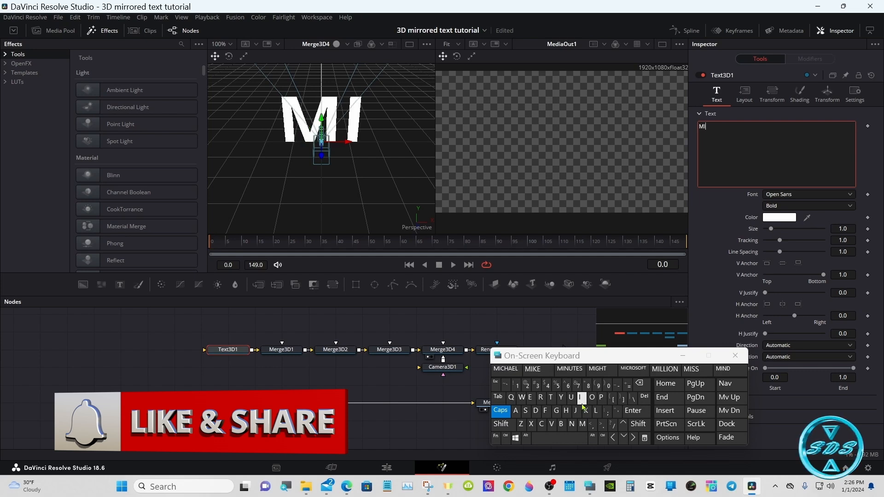
pyautogui.click(540, 397)
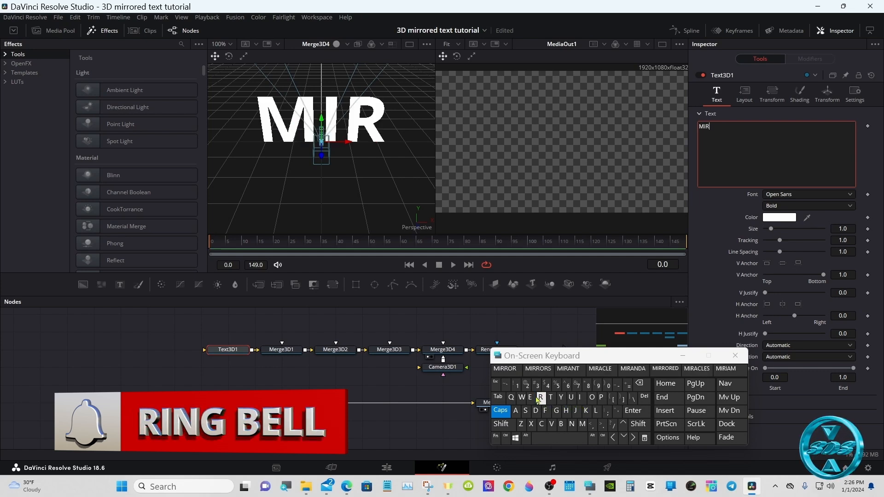
pyautogui.click(504, 369)
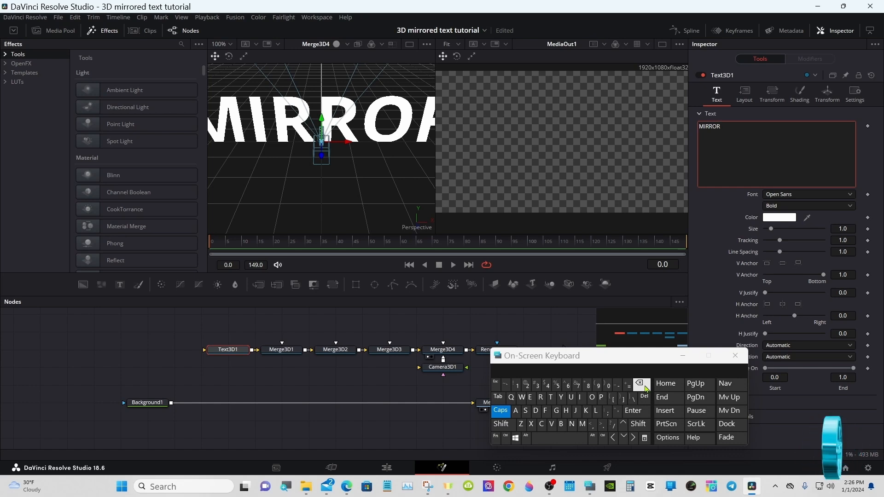
pyautogui.moveTo(619, 359); pyautogui.dragTo(521, 361)
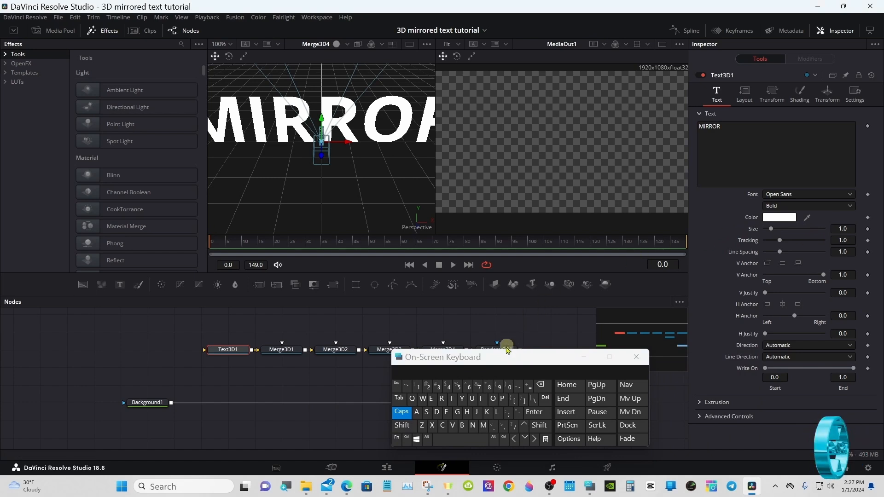
pyautogui.click(583, 358)
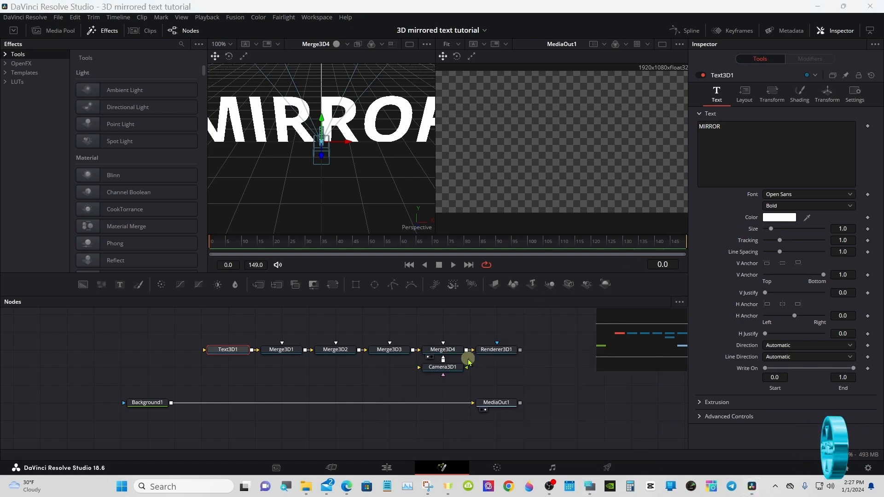
# Display Renderer3D1 in the second viewer and move Camera3D1 back to a Z translation of about 6.23
pyautogui.click(451, 366)
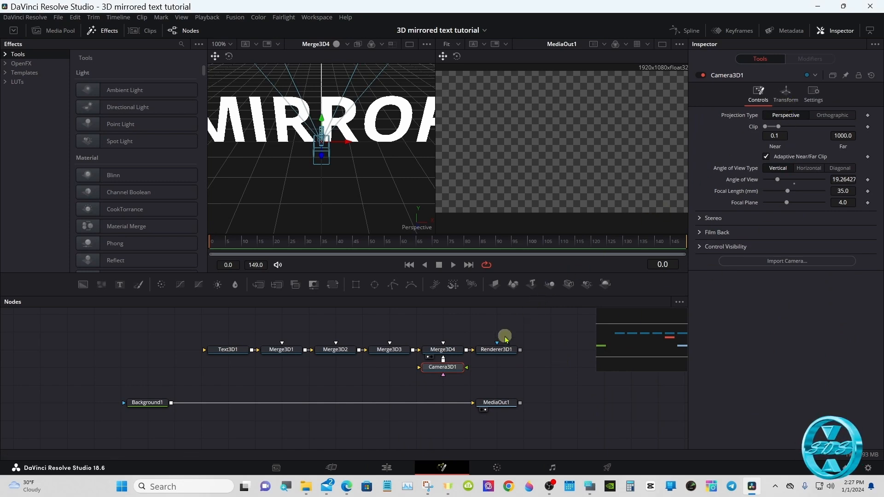
pyautogui.moveTo(500, 348); pyautogui.dragTo(516, 163)
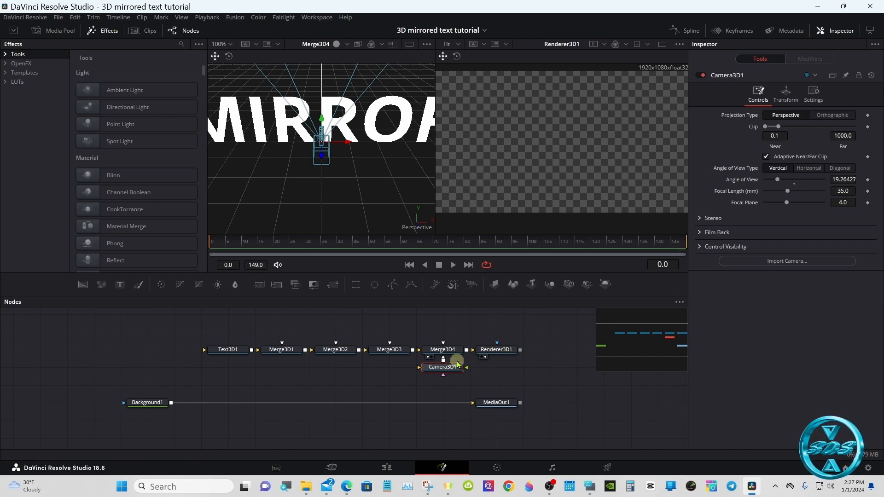
pyautogui.click(786, 99)
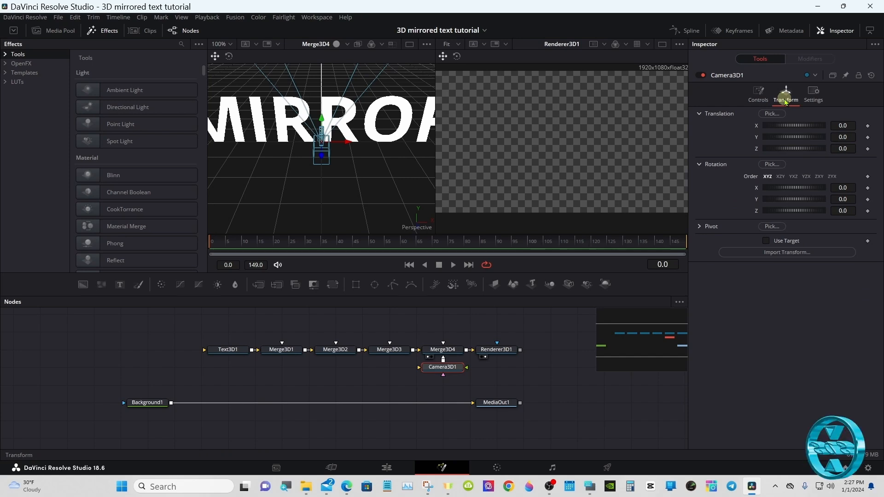
pyautogui.moveTo(788, 148)
pyautogui.mouseDown()
pyautogui.moveTo(807, 147)
pyautogui.moveTo(800, 149)
pyautogui.mouseUp()
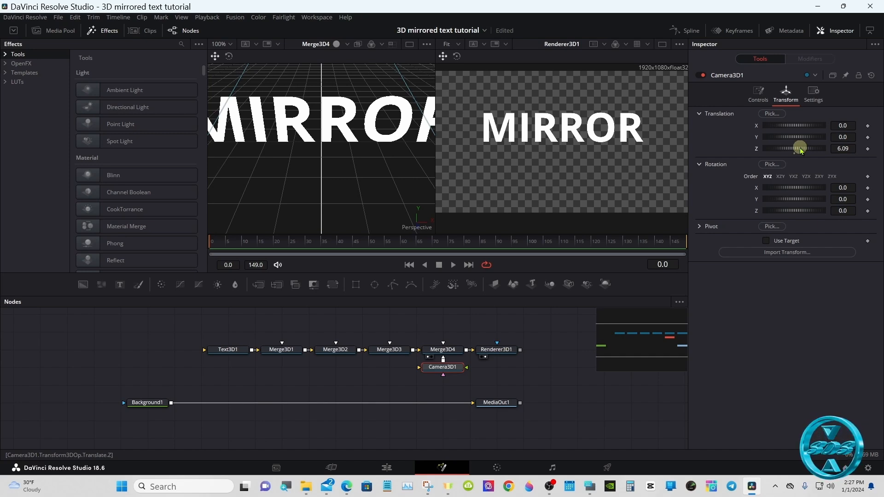
pyautogui.moveTo(800, 150); pyautogui.dragTo(799, 150)
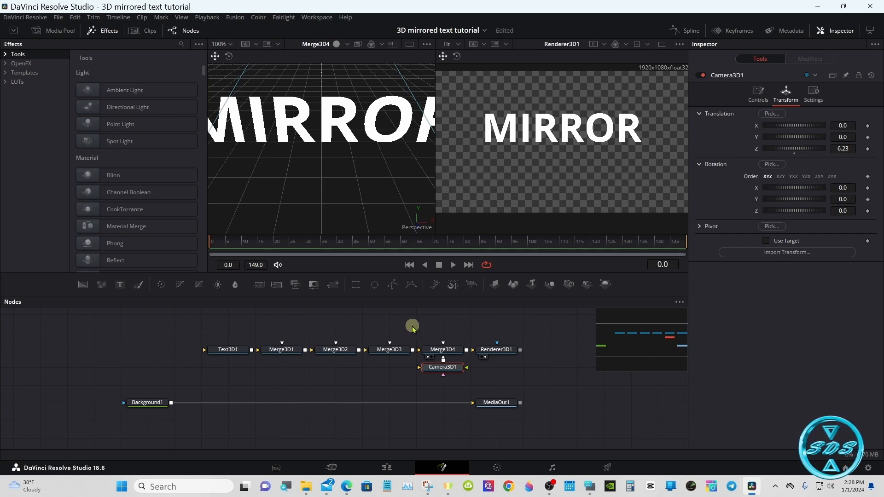
pyautogui.click(751, 98)
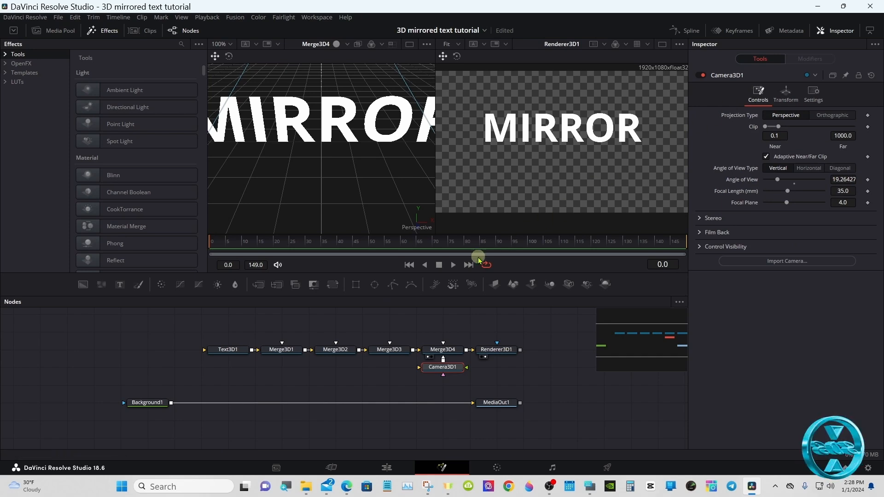
# Set the Text3D1 tracking to 1.009 and anchor the text vertically at its centre
pyautogui.click(230, 349)
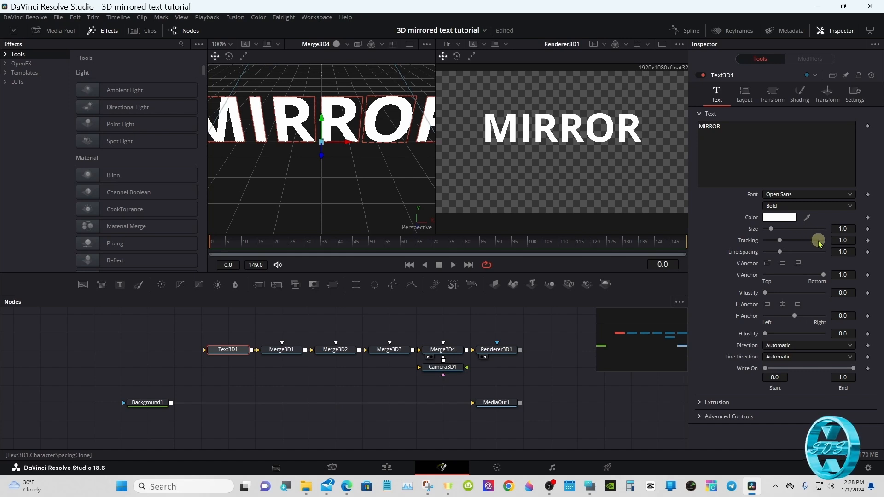
pyautogui.moveTo(841, 241); pyautogui.dragTo(841, 241)
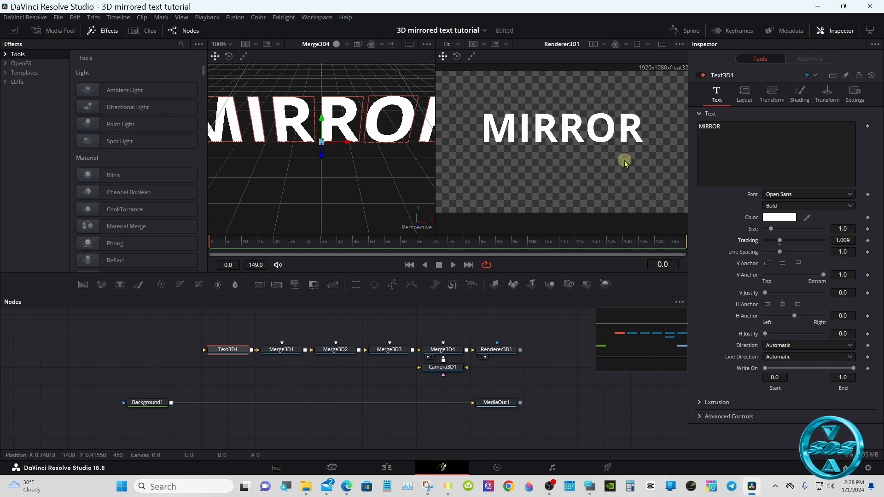
pyautogui.click(784, 263)
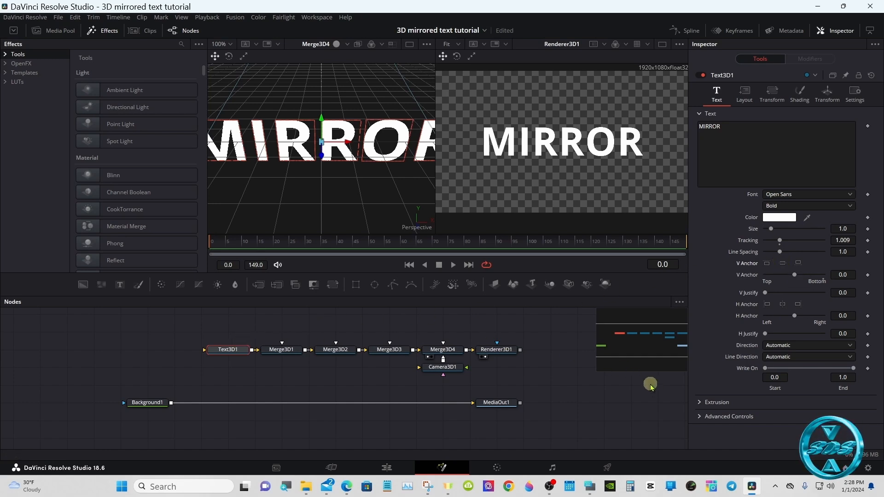
# Set the Text3D1 extrusion depth to 0.1 with the On-Screen Keyboard
pyautogui.click(700, 403)
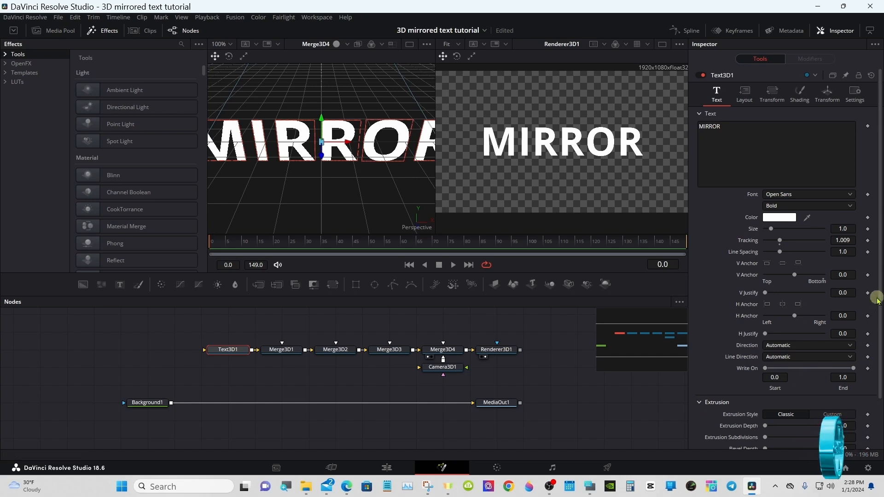
pyautogui.scroll(-3, 878, 306)
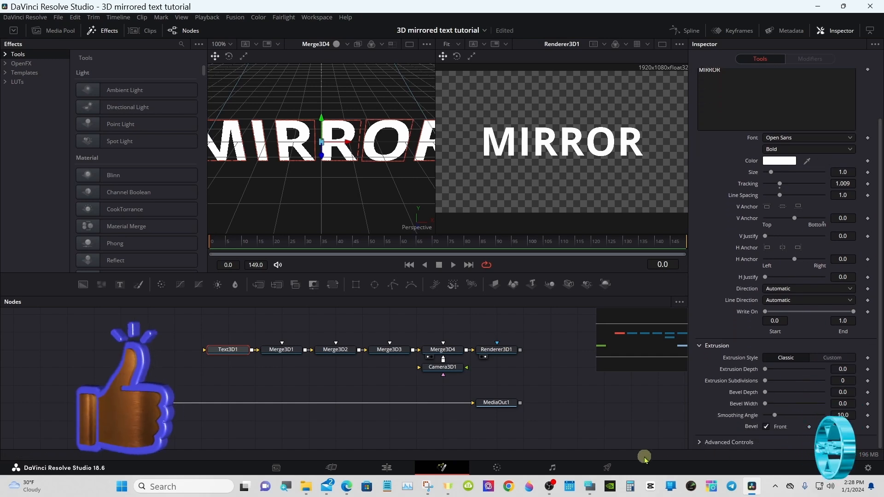
pyautogui.click(590, 487)
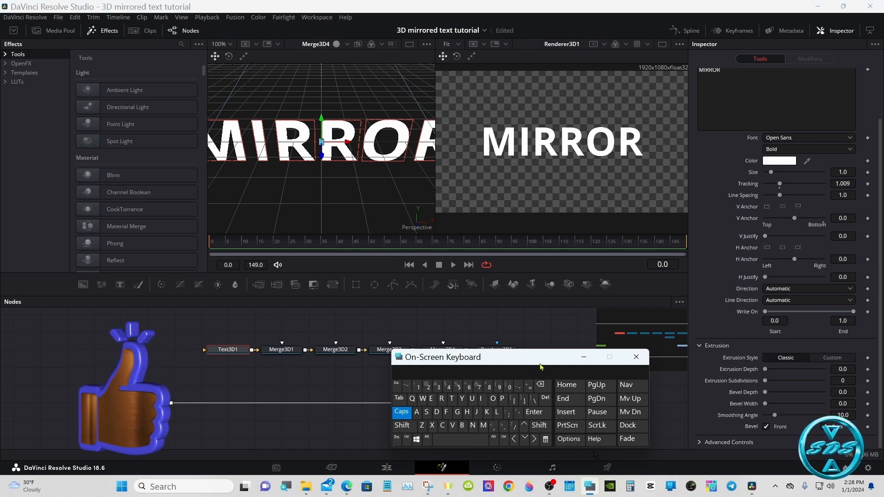
pyautogui.moveTo(524, 360); pyautogui.dragTo(514, 347)
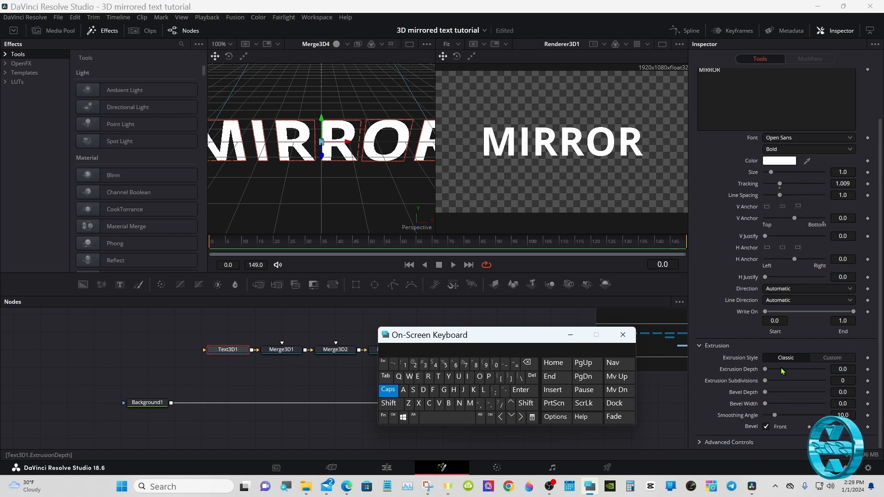
pyautogui.click(388, 390)
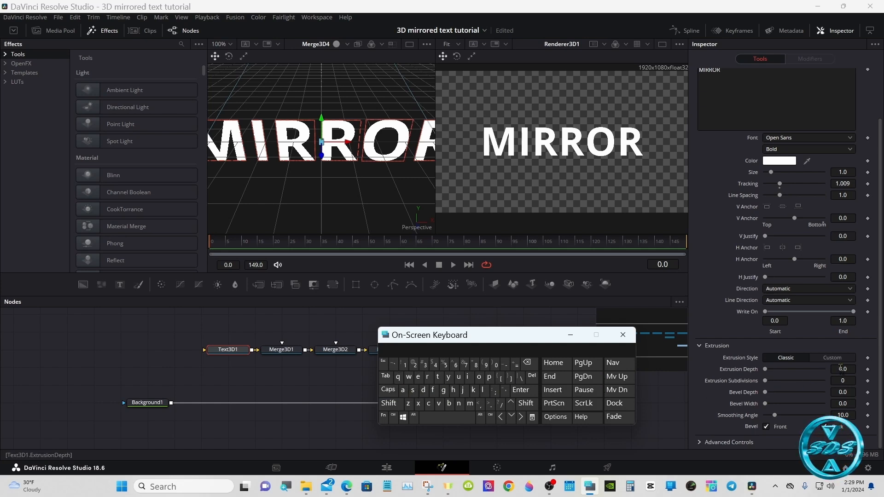
pyautogui.click(843, 369)
pyautogui.click(527, 363)
pyautogui.click(404, 365)
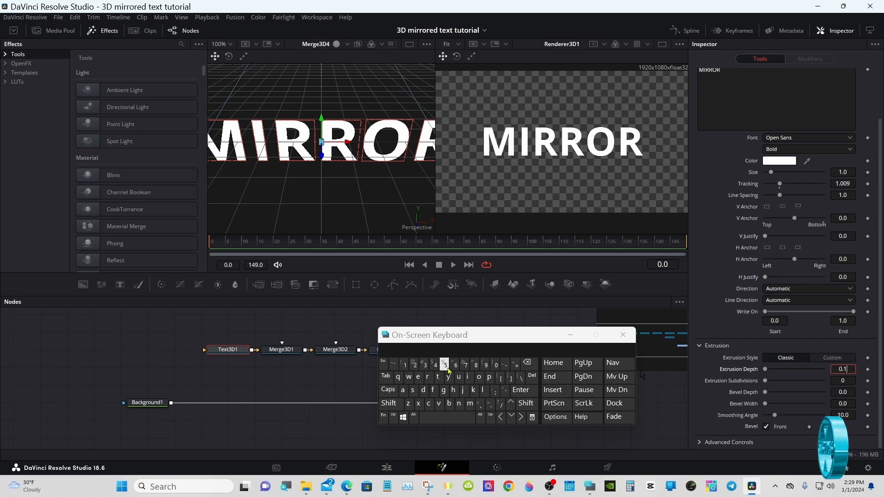
pyautogui.click(524, 391)
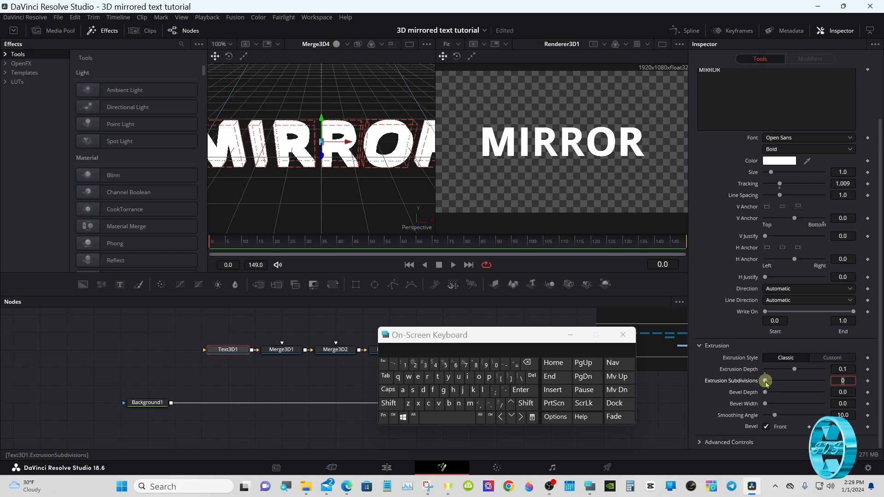
# Set the text's extrusion subdivisions to 10 and its smoothing angle to 60
pyautogui.moveTo(766, 383); pyautogui.dragTo(824, 385)
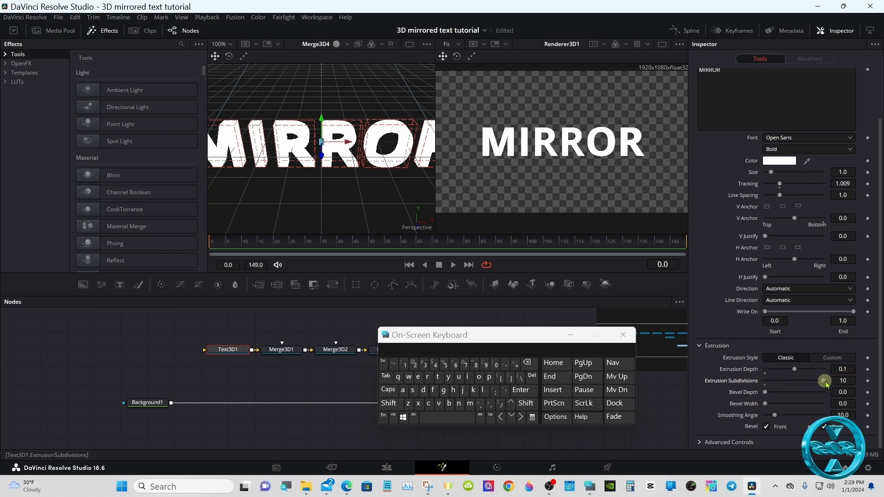
pyautogui.moveTo(775, 415); pyautogui.dragTo(833, 414)
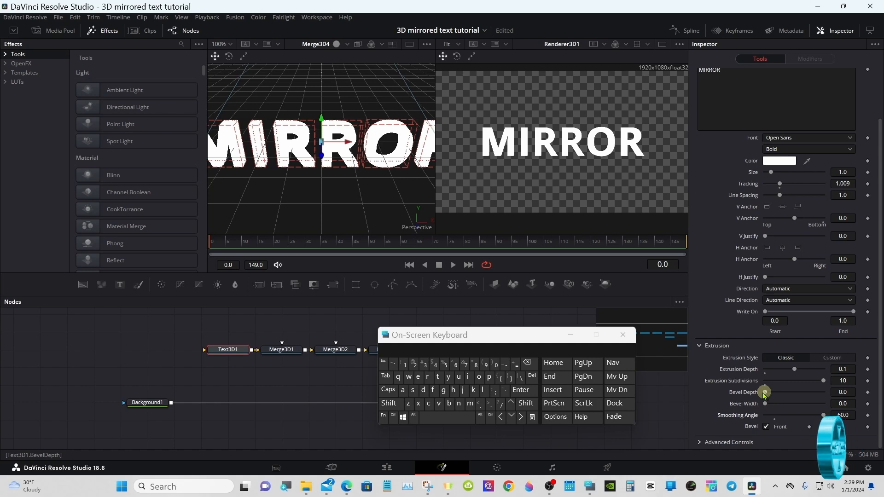
# Turn on lighting in the Merge3D4 viewer and set the text's bevel depth and bevel width to 0.0063
pyautogui.click(336, 46)
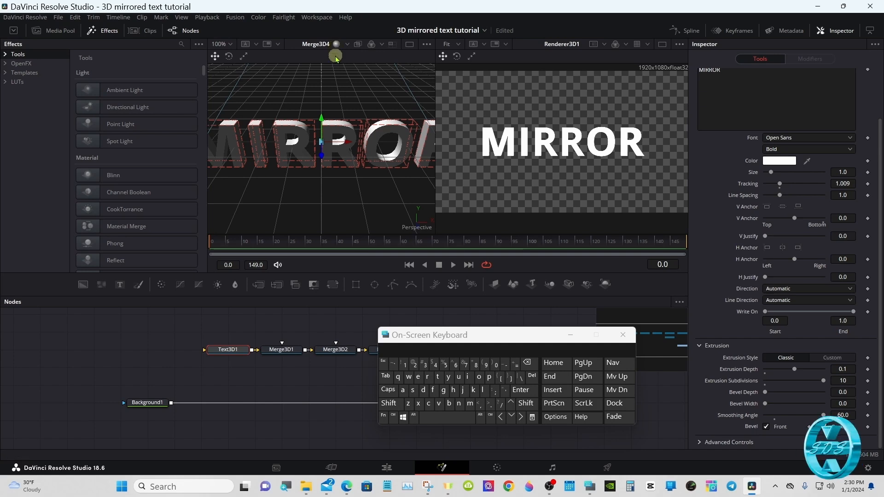
pyautogui.click(338, 48)
pyautogui.click(338, 48)
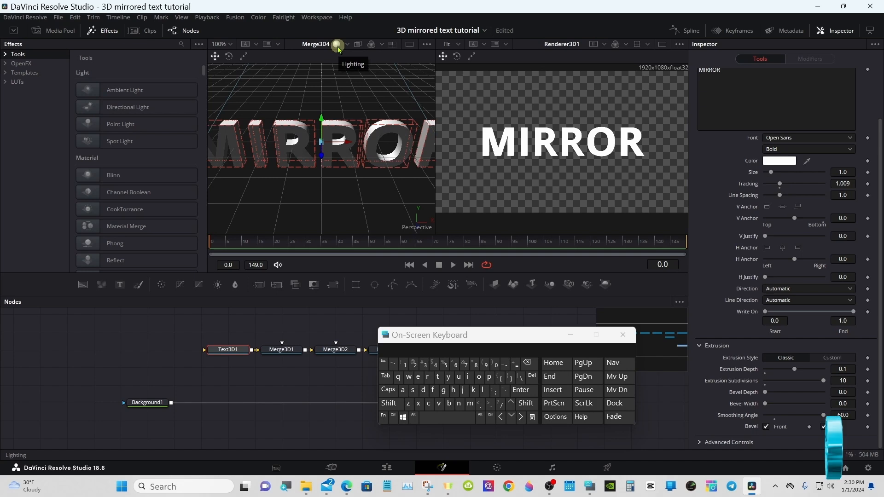
pyautogui.moveTo(765, 393); pyautogui.dragTo(770, 411)
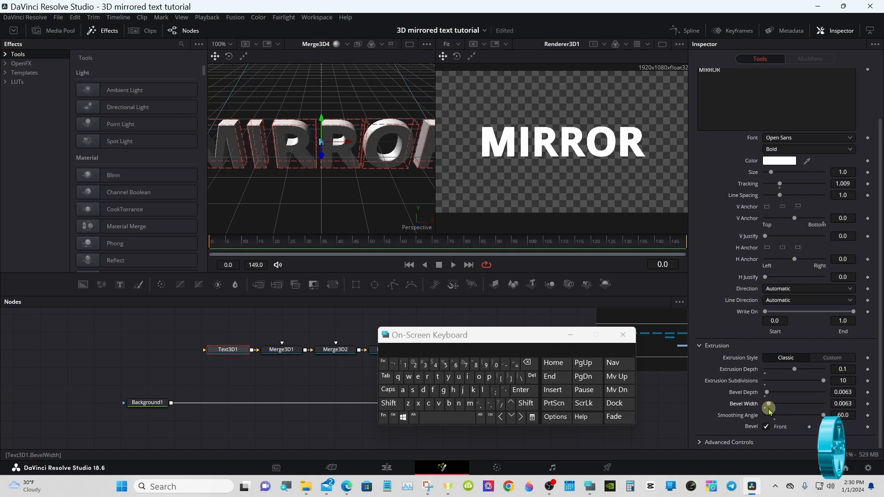
# Try the Custom extrusion style and flatten all the points of the extrusion profile curve
pyautogui.click(832, 359)
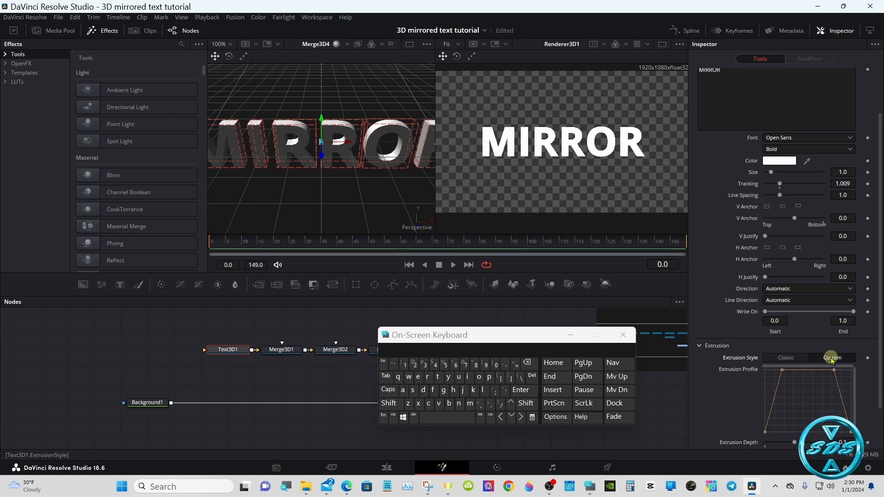
pyautogui.moveTo(773, 410); pyautogui.dragTo(743, 434)
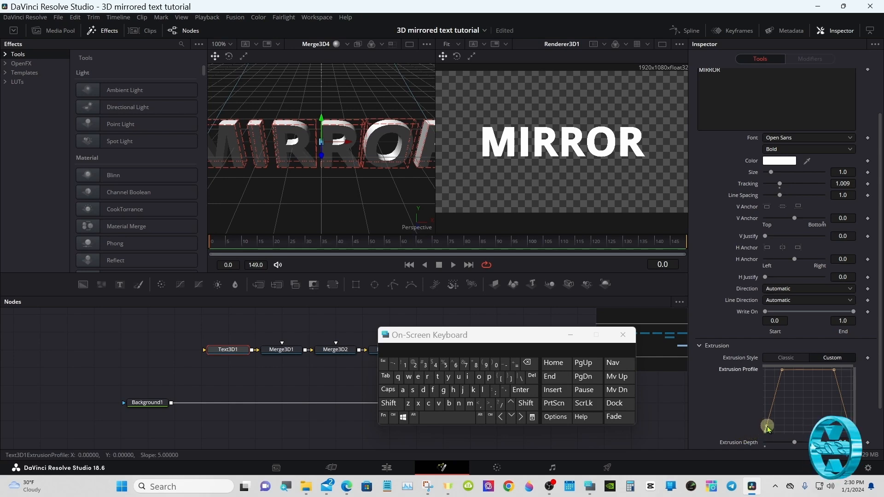
pyautogui.moveTo(767, 427); pyautogui.dragTo(767, 427)
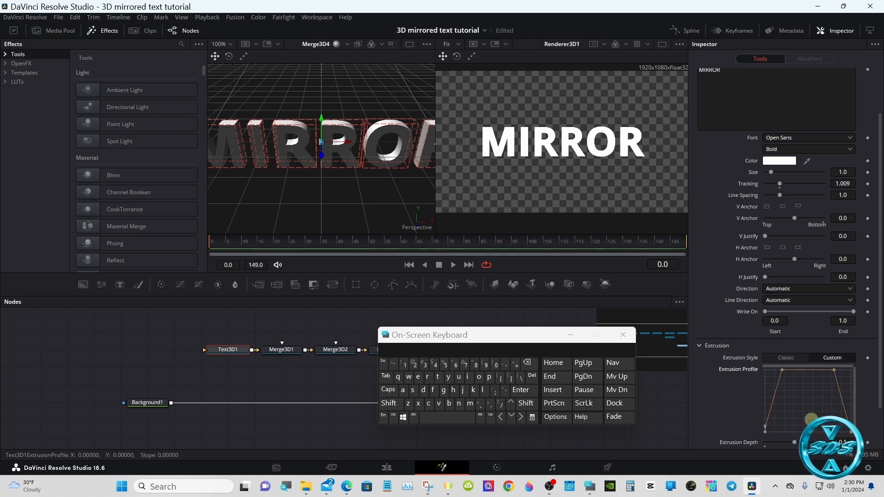
pyautogui.moveTo(867, 435); pyautogui.dragTo(866, 435)
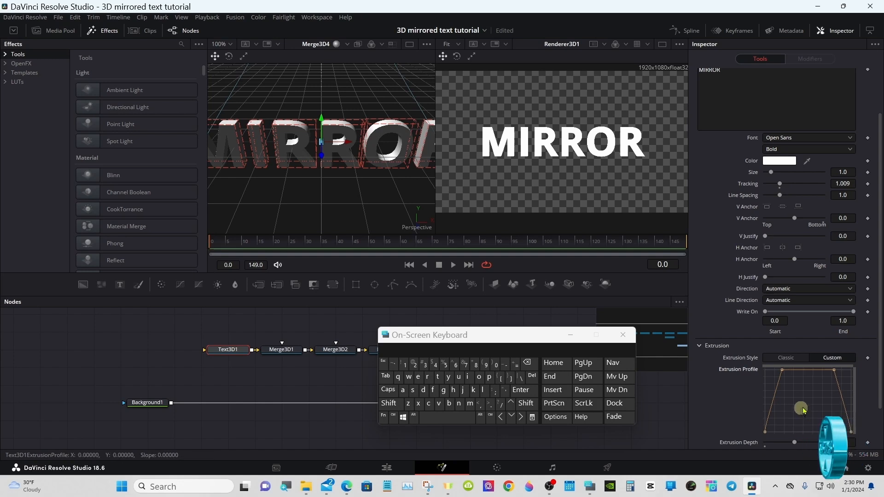
pyautogui.moveTo(847, 386); pyautogui.dragTo(751, 361)
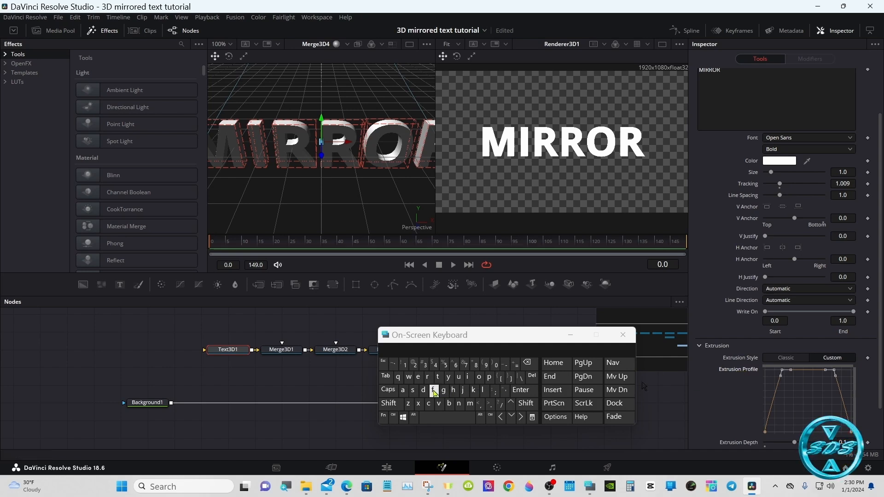
pyautogui.click(434, 392)
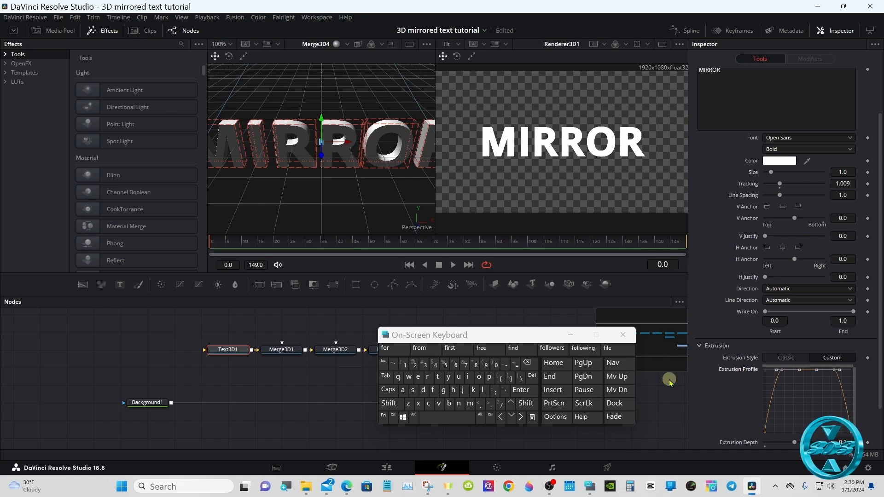
# Round the custom profile by pulling its two outer handles outward, and return the extrusion style to Classic
pyautogui.click(777, 371)
pyautogui.moveTo(777, 371); pyautogui.dragTo(766, 372)
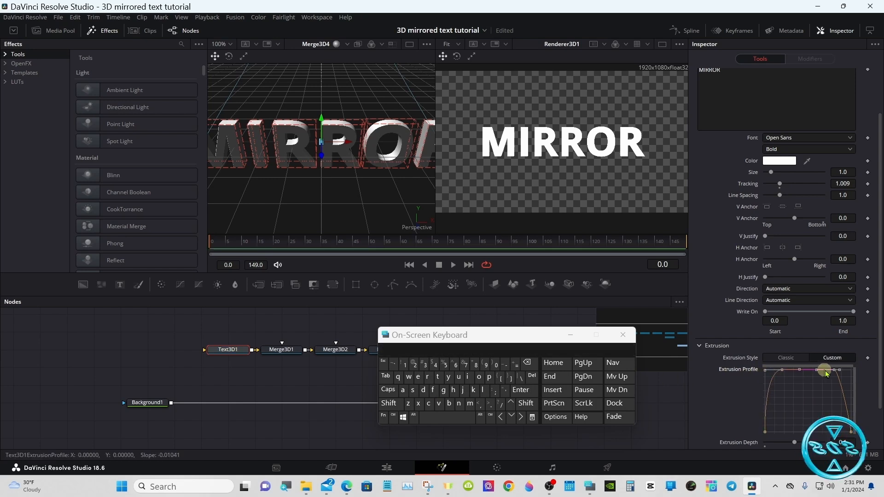
pyautogui.moveTo(843, 373); pyautogui.dragTo(856, 374)
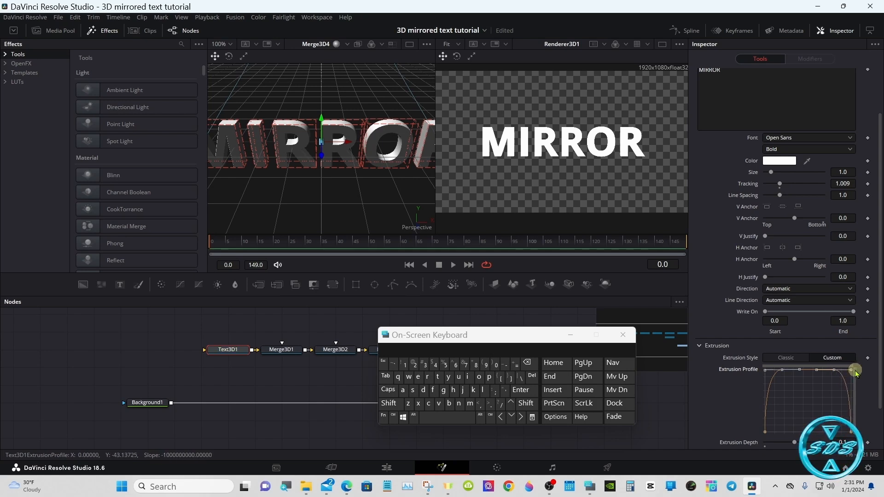
pyautogui.click(793, 362)
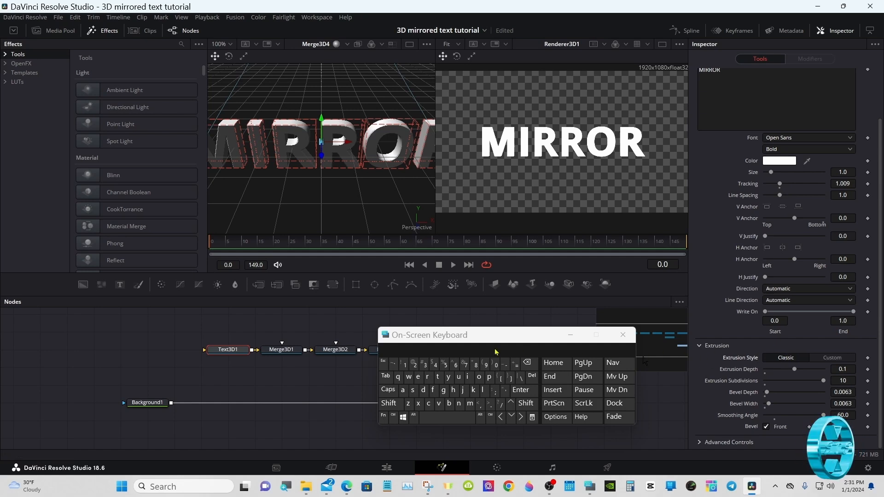
# Place the Text3D1 node directly above Merge3D1 and move the On-Screen Keyboard clear of the node chain
pyautogui.moveTo(467, 342); pyautogui.dragTo(526, 342)
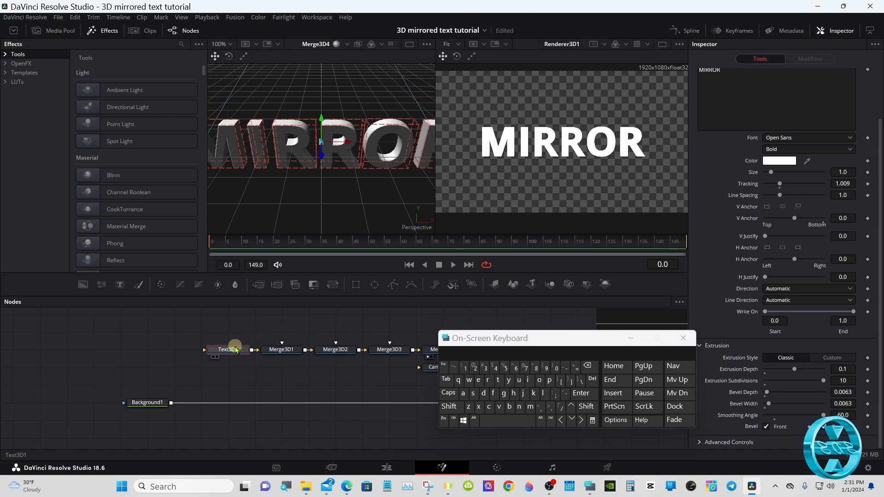
pyautogui.moveTo(234, 351); pyautogui.dragTo(283, 312)
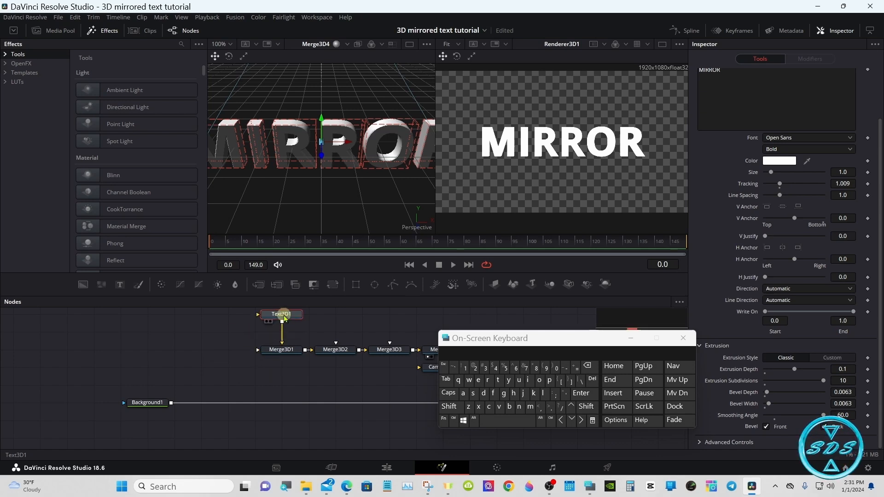
pyautogui.moveTo(465, 338); pyautogui.dragTo(543, 345)
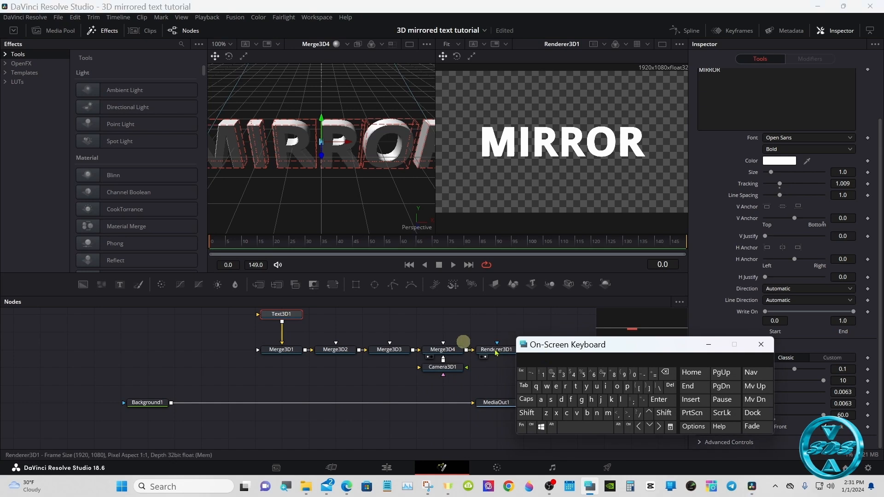
# Copy the Text3D1 node and paste it as an instance in the empty space beside it
pyautogui.rightClick(286, 316)
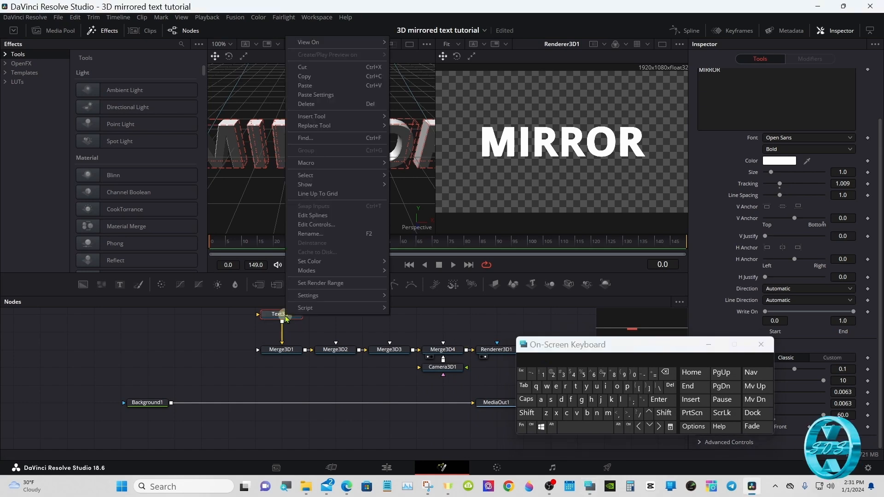
pyautogui.click(319, 80)
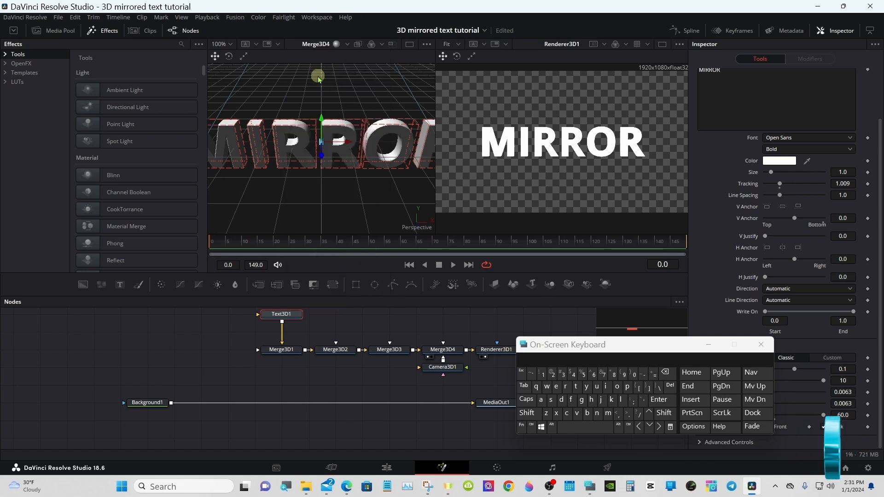
pyautogui.click(331, 315)
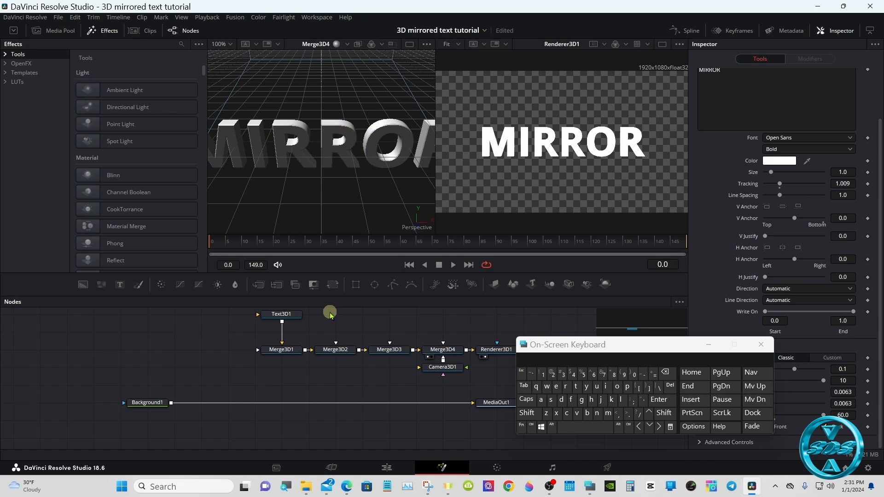
pyautogui.rightClick(331, 315)
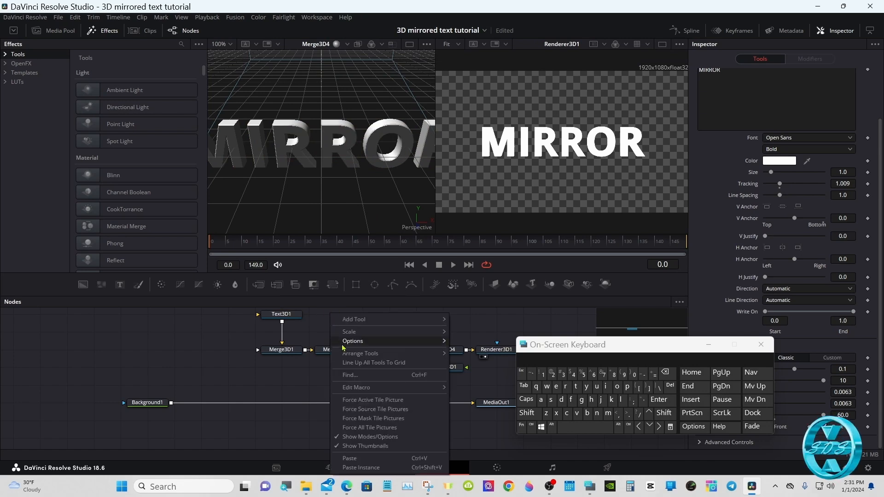
pyautogui.click(352, 468)
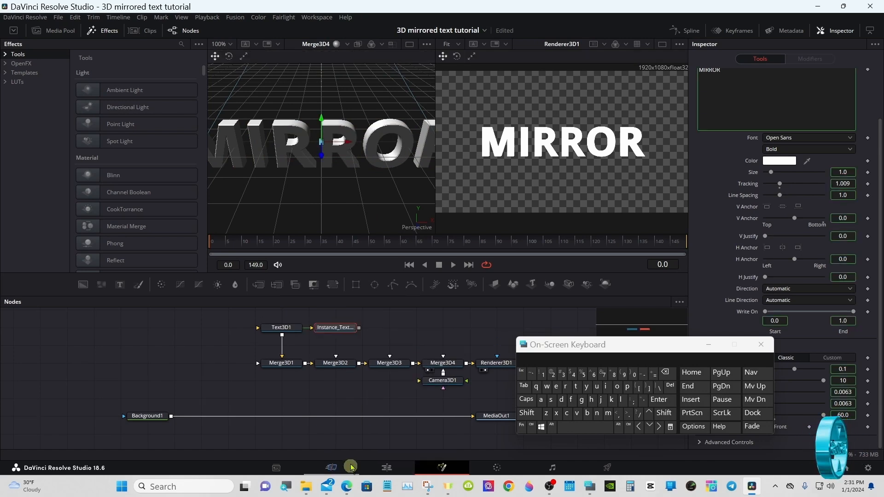
# Connect the Text3D1 instance to Merge3D2, position it directly above that merge, and leave it selected
pyautogui.moveTo(336, 328); pyautogui.dragTo(354, 321)
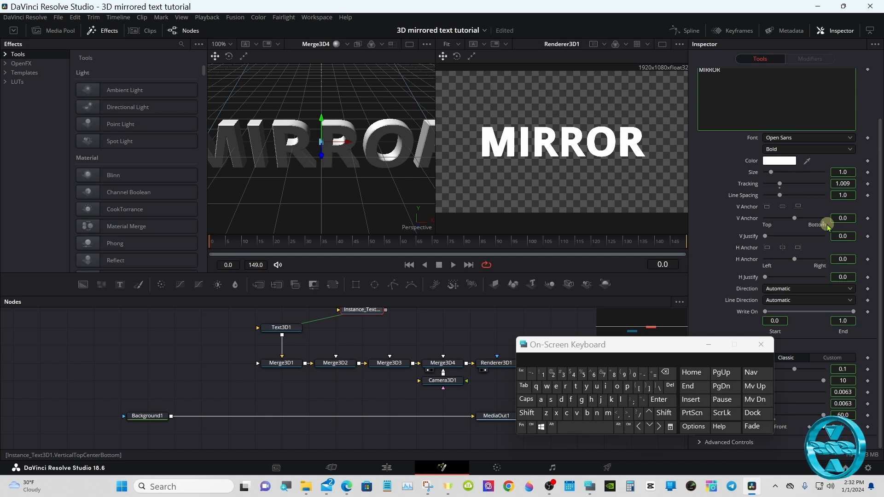
pyautogui.moveTo(378, 310); pyautogui.dragTo(335, 367)
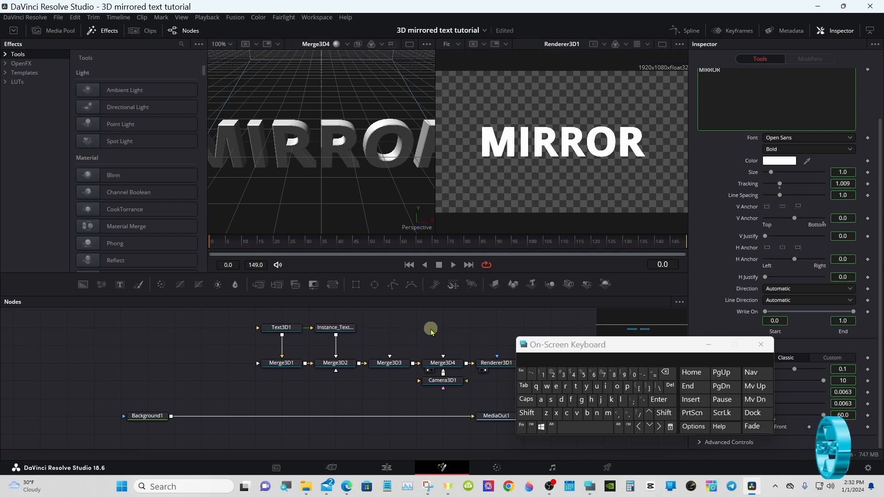
pyautogui.moveTo(534, 346); pyautogui.dragTo(529, 348)
pyautogui.click(336, 327)
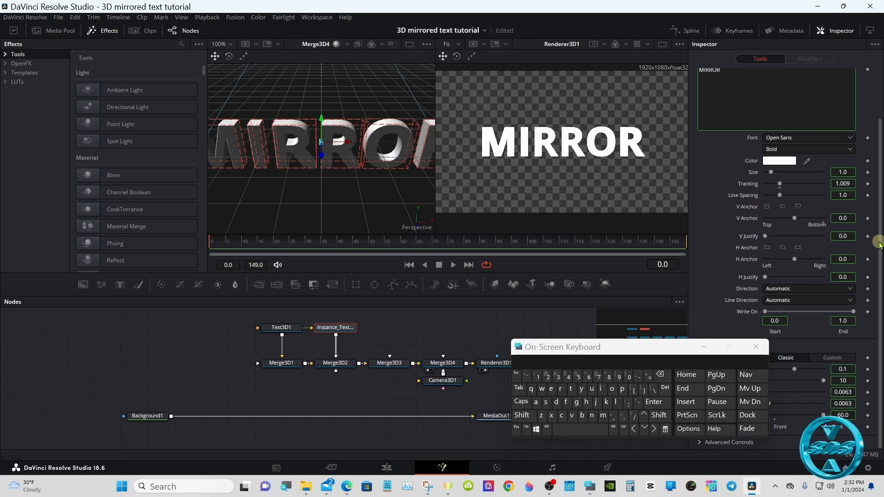
# Look at the instancing options for the opacity parameter in the text instance's shading settings
pyautogui.scroll(5, 880, 246)
pyautogui.click(808, 97)
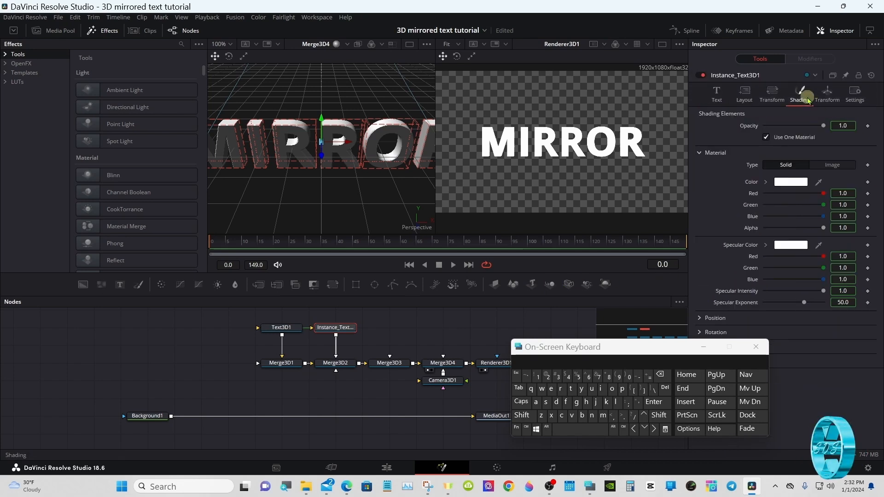
pyautogui.rightClick(750, 129)
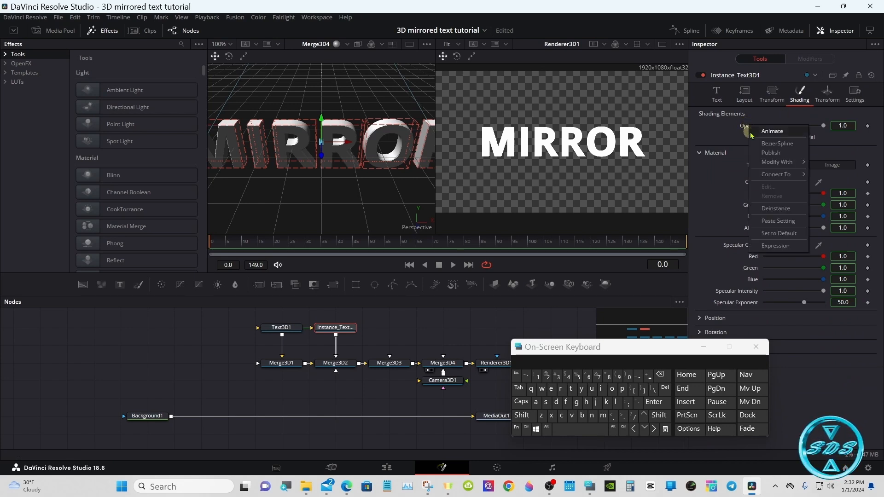
pyautogui.click(789, 214)
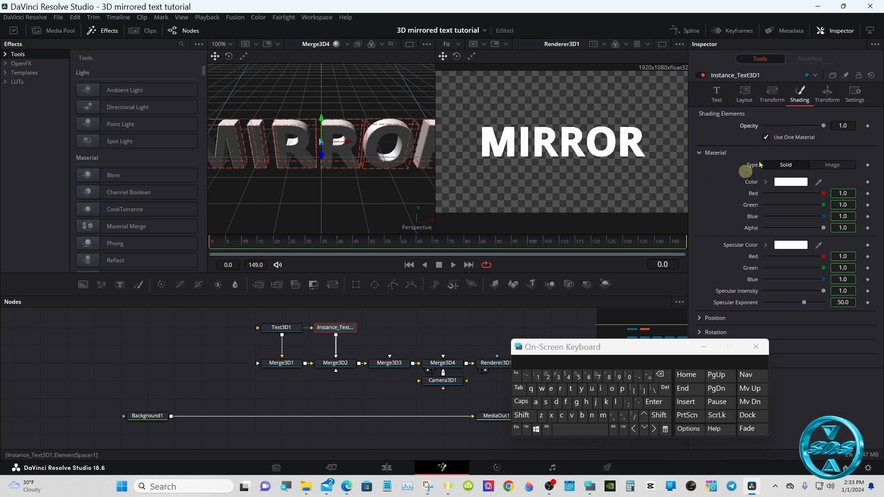
# Deinstance the Y translation, Z translation and X rotation in the 3D transform of the text instance
pyautogui.click(828, 94)
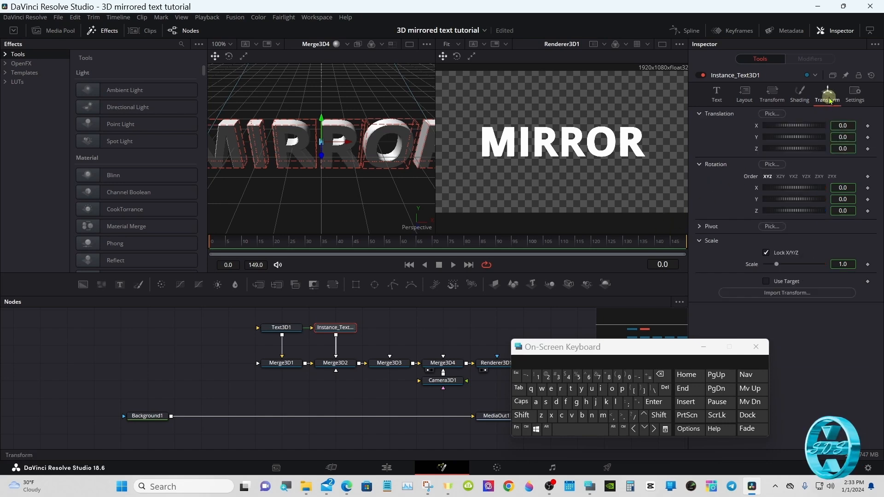
pyautogui.rightClick(757, 138)
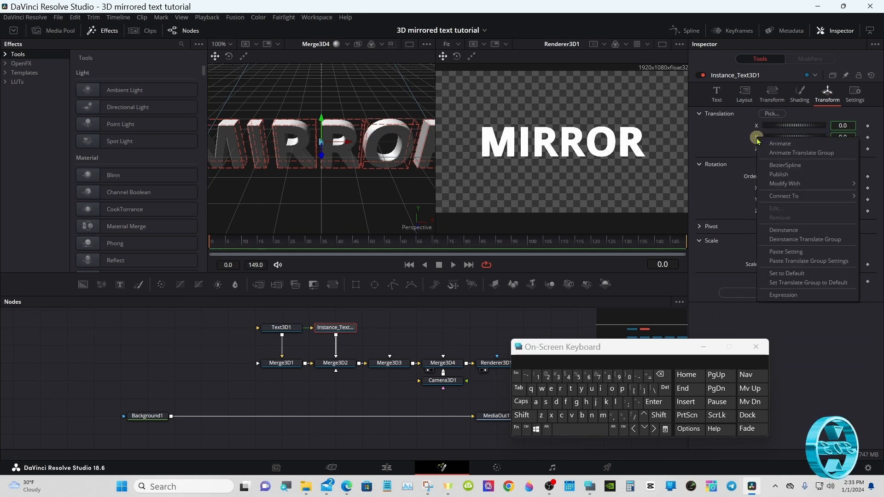
pyautogui.click(782, 230)
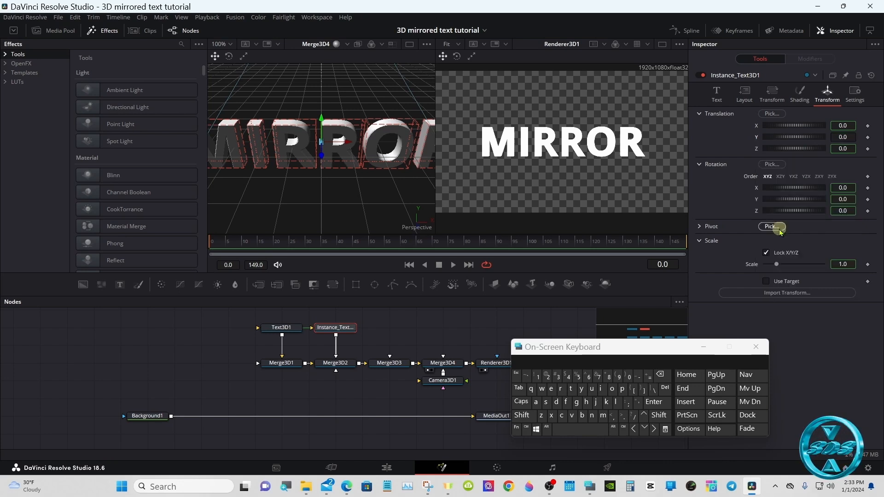
pyautogui.rightClick(760, 154)
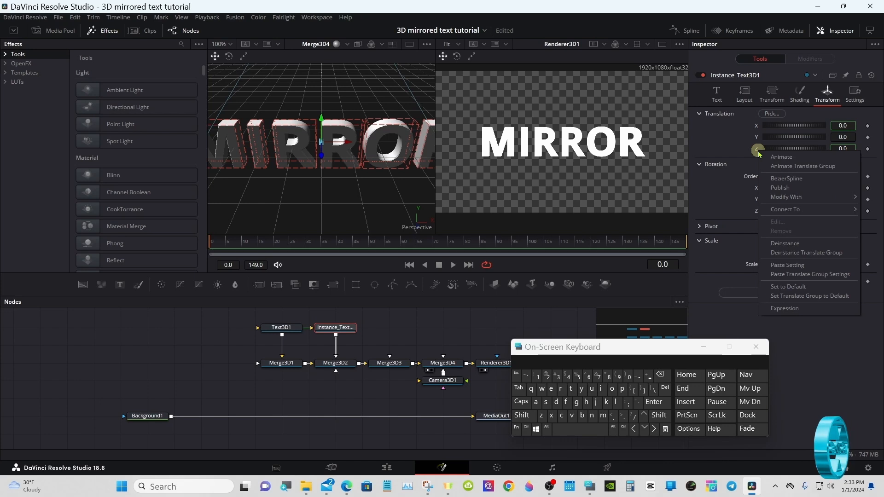
pyautogui.click(779, 244)
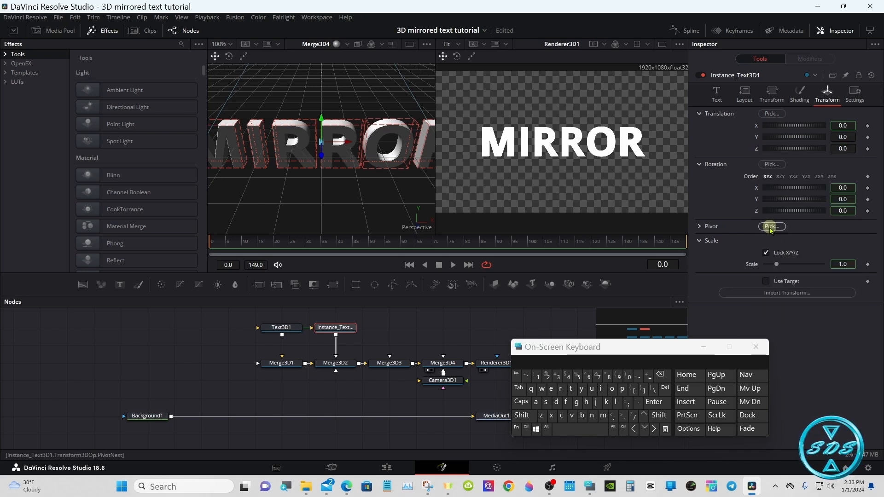
pyautogui.rightClick(756, 190)
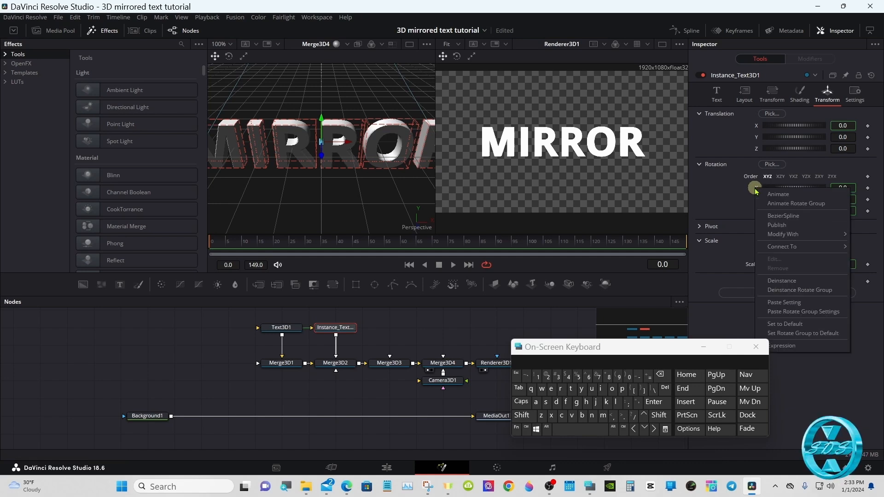
pyautogui.click(778, 281)
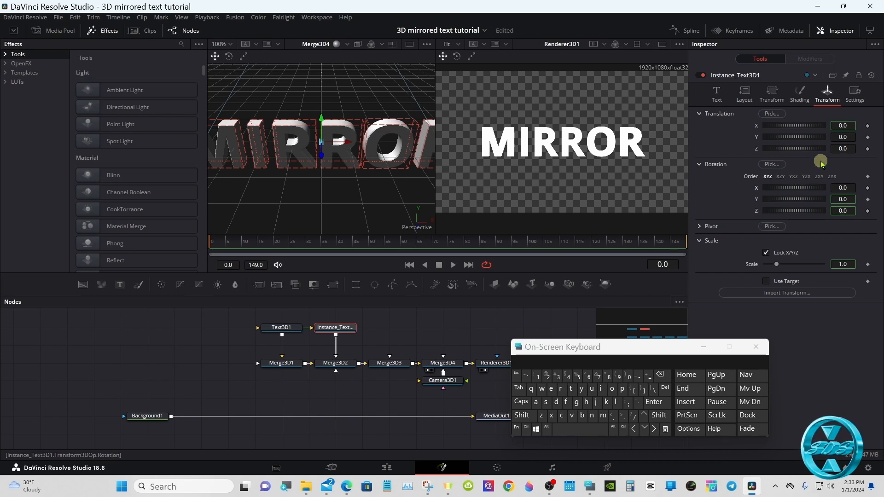
# Lower the text instance to a Y translation of about -0.456 and flip it with an X rotation of 180
pyautogui.moveTo(844, 137); pyautogui.dragTo(628, 166)
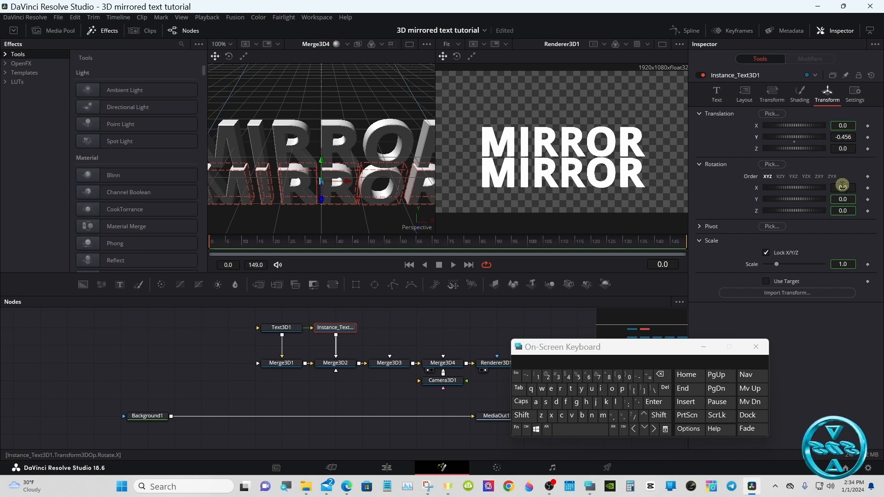
pyautogui.moveTo(793, 189); pyautogui.dragTo(847, 190)
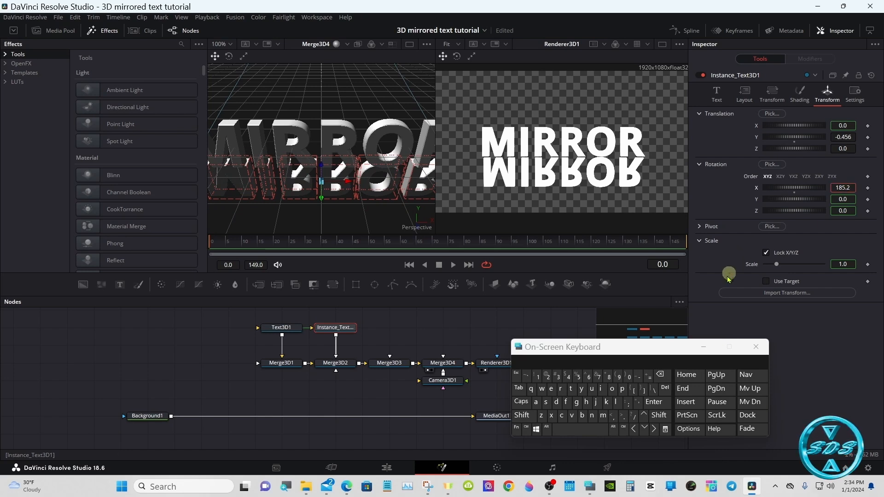
pyautogui.click(666, 375)
pyautogui.click(666, 375)
pyautogui.click(664, 376)
pyautogui.click(629, 376)
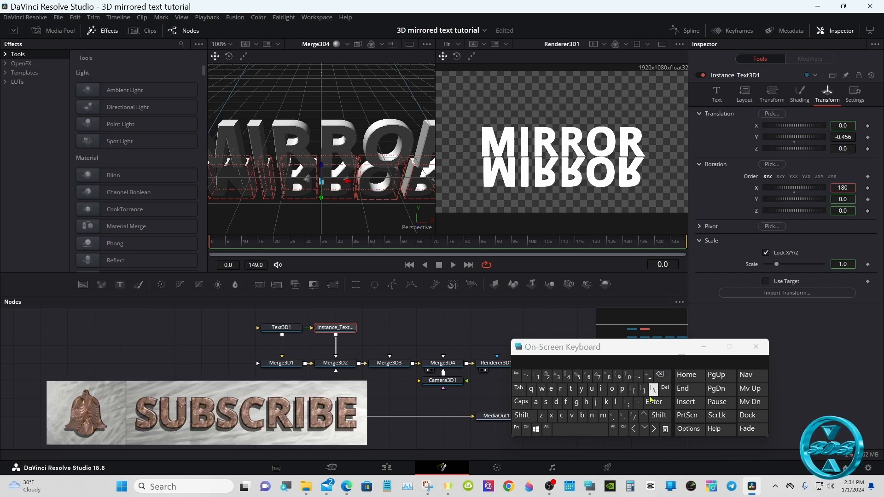
pyautogui.click(656, 405)
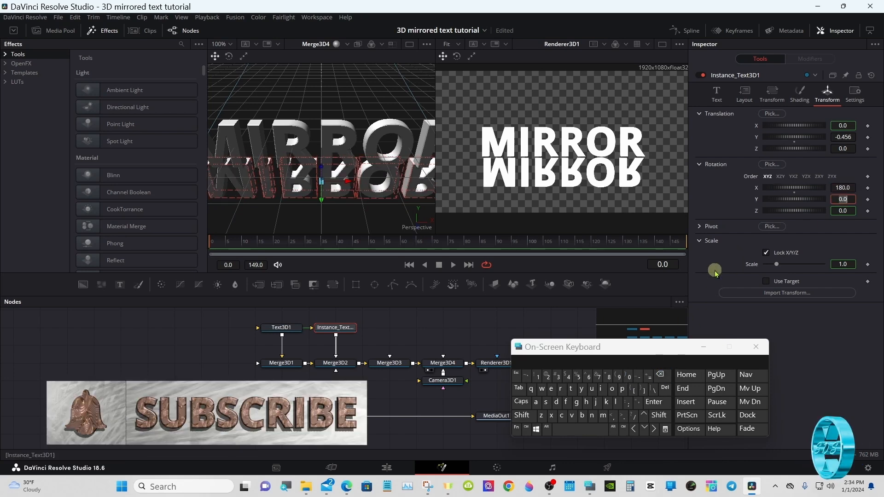
# Align the flipped instance under the original text from a side view, with Z translation 0.095 and Y translation -0.4424
pyautogui.click(523, 415)
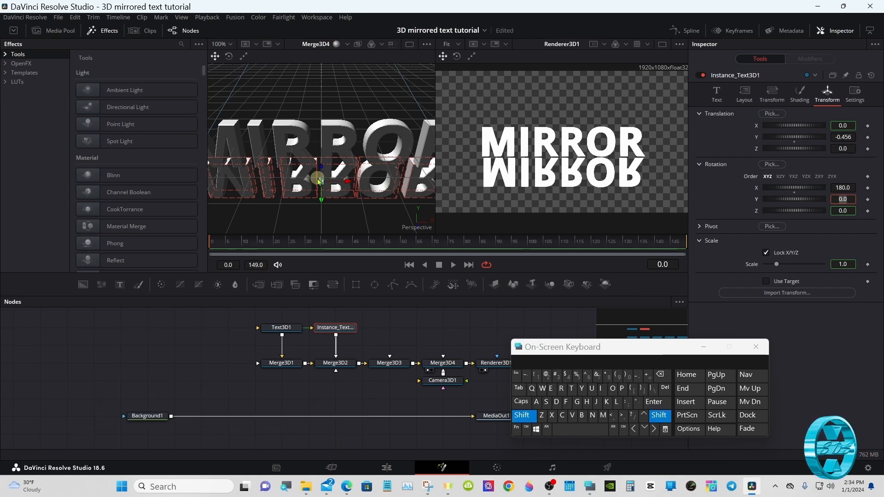
pyautogui.moveTo(387, 200); pyautogui.dragTo(185, 119)
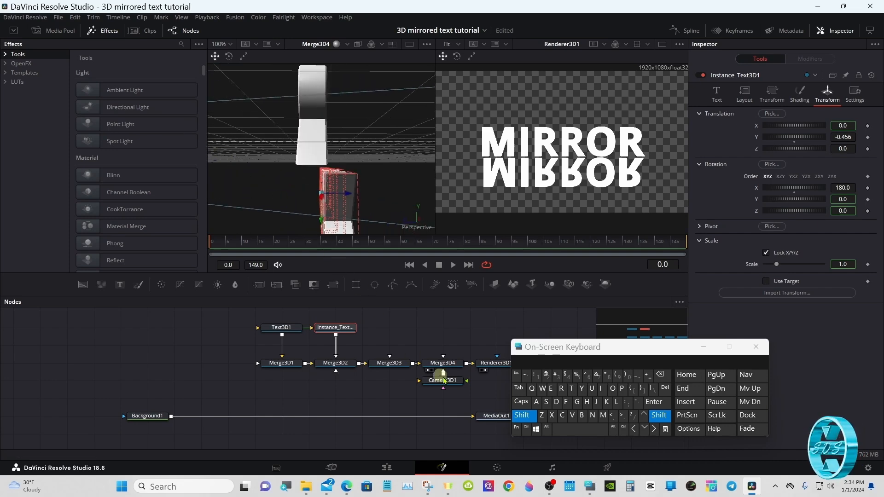
pyautogui.click(525, 418)
pyautogui.click(527, 429)
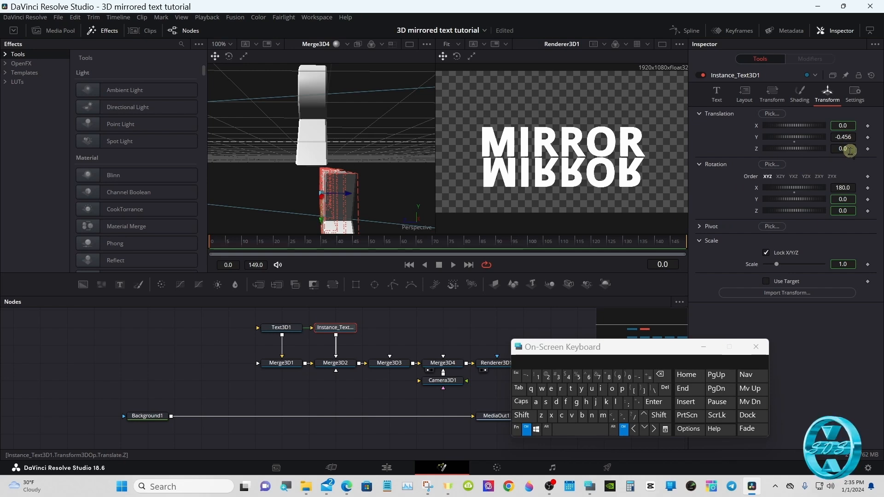
pyautogui.moveTo(850, 151); pyautogui.dragTo(460, 150)
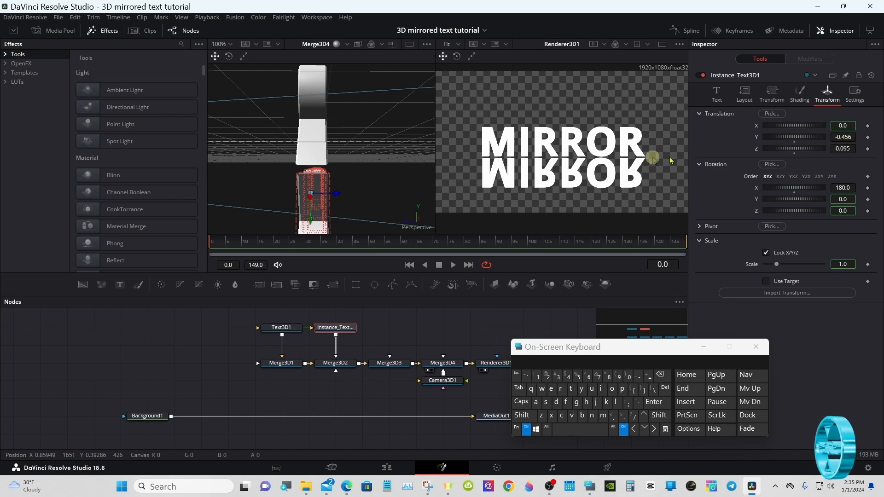
pyautogui.moveTo(838, 138)
pyautogui.mouseDown()
pyautogui.moveTo(876, 131)
pyautogui.moveTo(837, 138)
pyautogui.mouseUp()
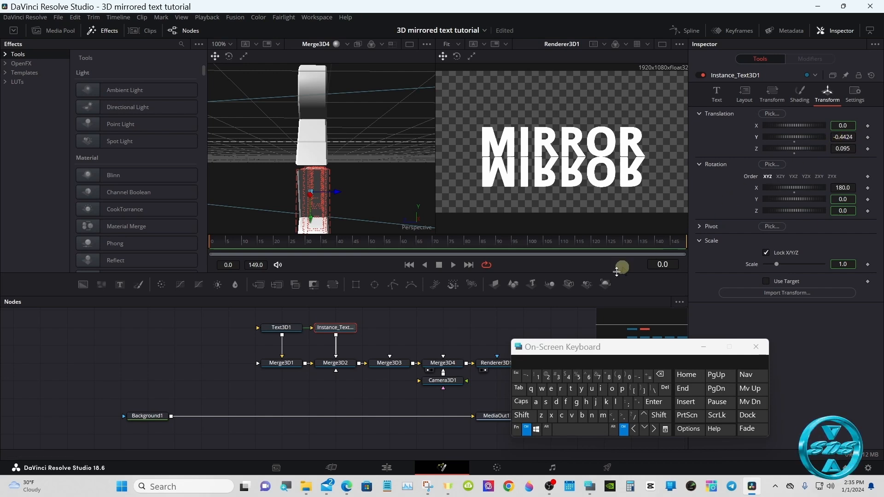
pyautogui.click(528, 428)
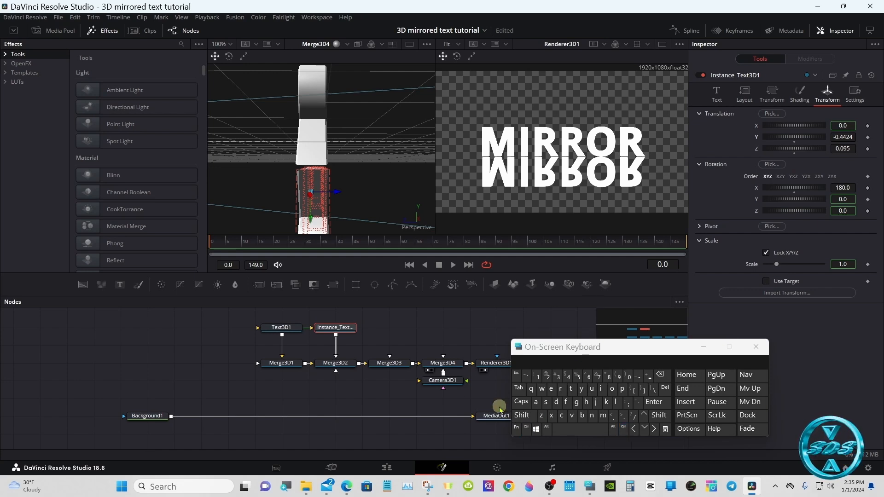
# Try a larger extrusion depth of about 0.1102 on the original Text3D1 node
pyautogui.click(282, 329)
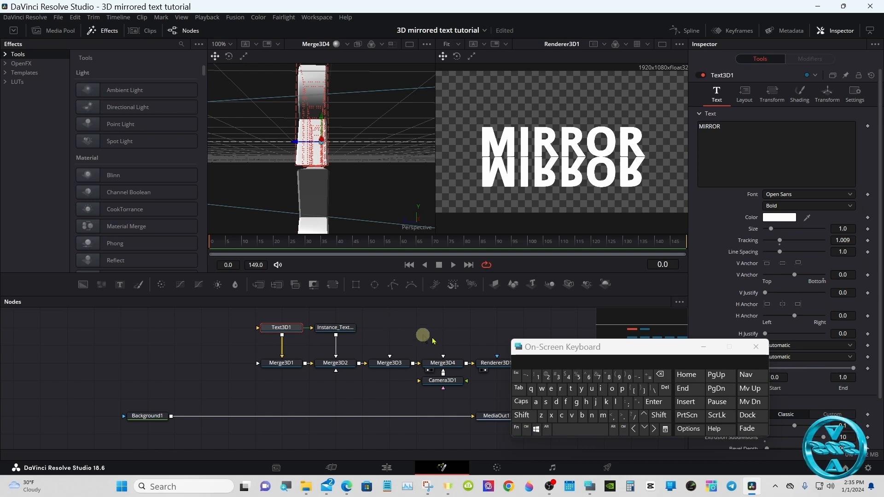
pyautogui.moveTo(631, 355); pyautogui.dragTo(529, 354)
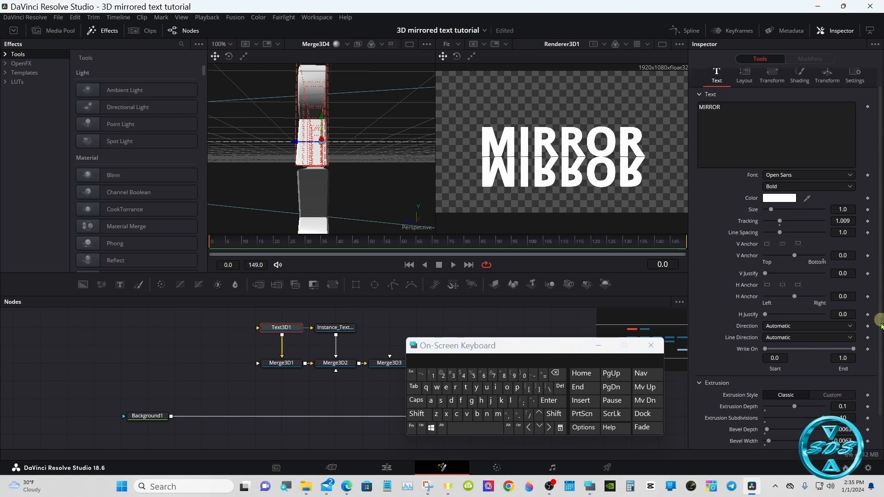
pyautogui.scroll(-3, 878, 309)
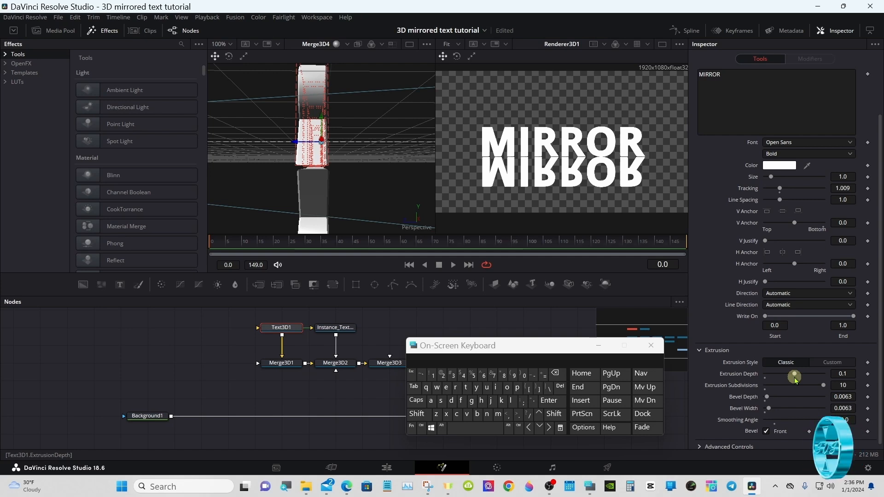
pyautogui.moveTo(795, 375)
pyautogui.mouseDown()
pyautogui.moveTo(815, 376)
pyautogui.moveTo(799, 376)
pyautogui.mouseUp()
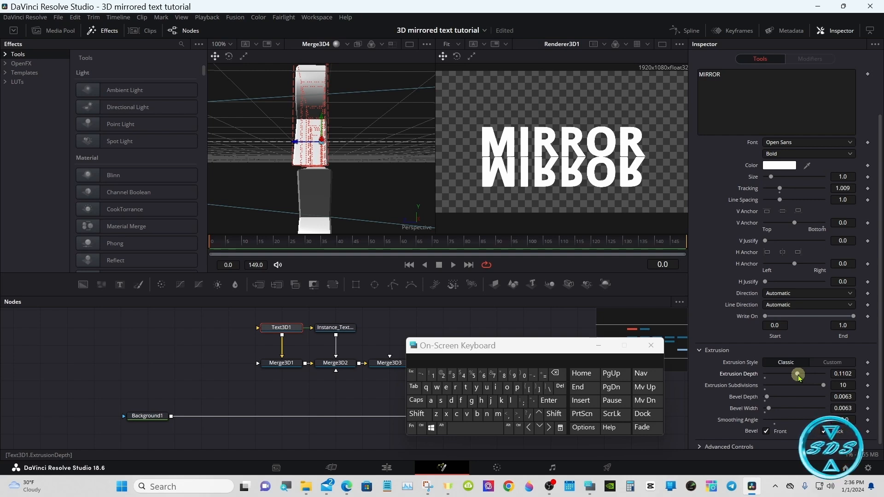
# Restore the original text's extrusion depth to 0.1 and clear the node selection
pyautogui.click(844, 374)
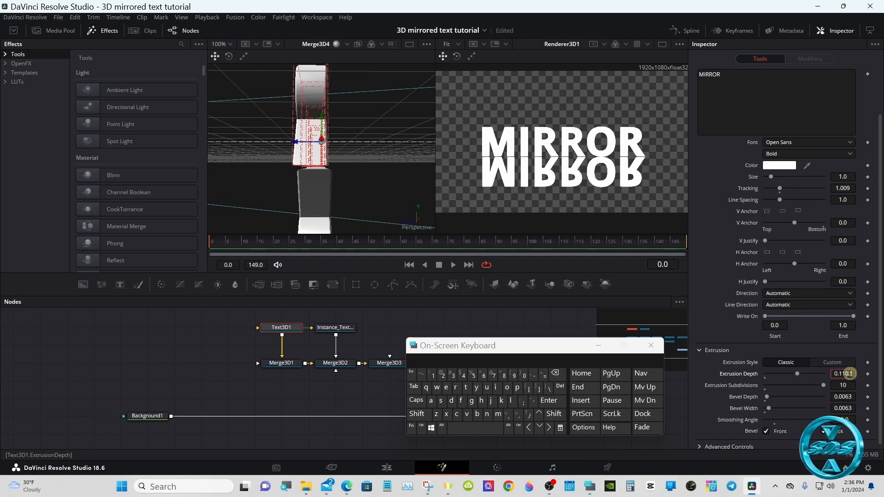
pyautogui.click(556, 374)
pyautogui.click(556, 374)
pyautogui.click(556, 374)
pyautogui.click(549, 401)
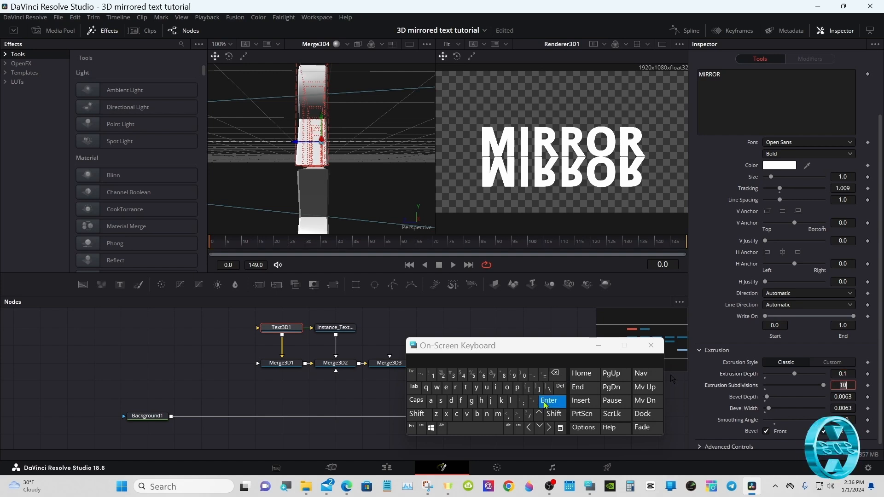
pyautogui.click(537, 318)
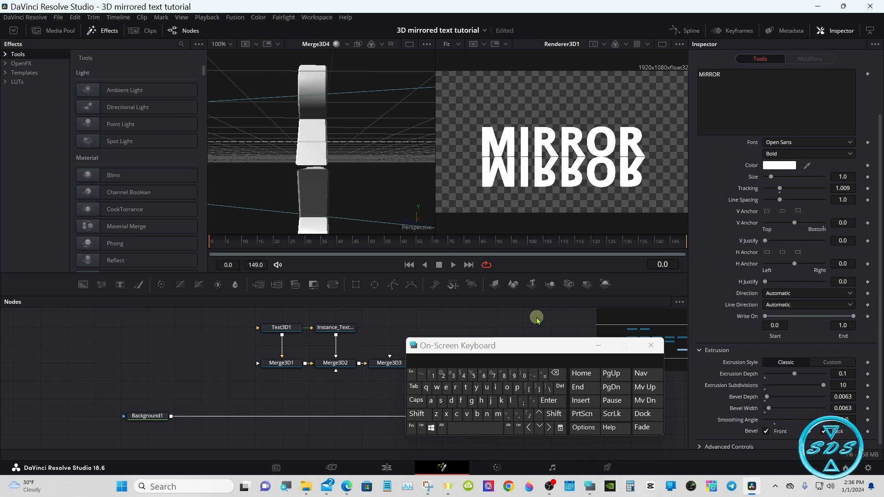
# Close the On-Screen Keyboard, then move MediaOut1 further along the flow and Background1 directly below Camera3D1
pyautogui.moveTo(493, 350); pyautogui.dragTo(658, 333)
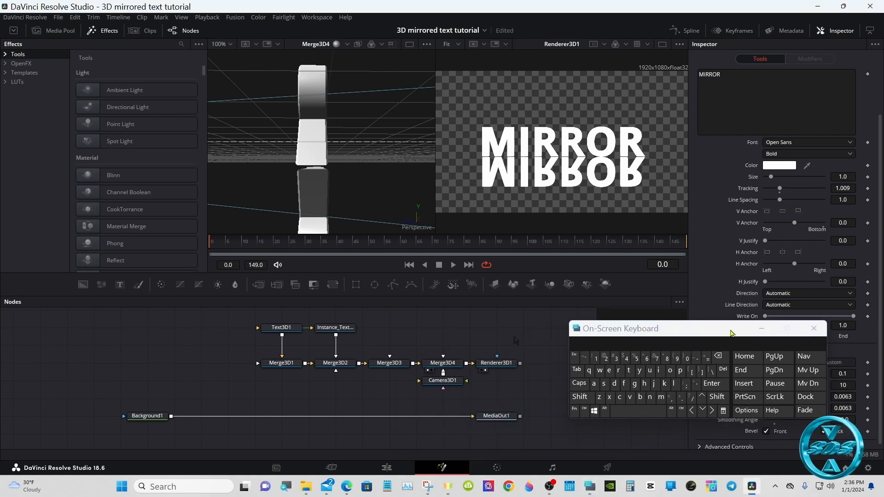
pyautogui.click(814, 329)
pyautogui.moveTo(488, 416); pyautogui.dragTo(596, 418)
pyautogui.moveTo(147, 417); pyautogui.dragTo(442, 417)
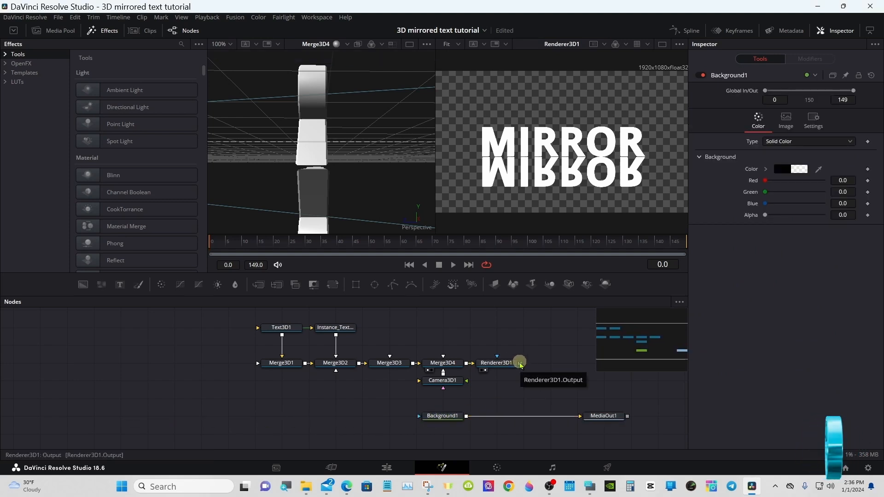
# Merge the Renderer3D1 output over Background1 ahead of MediaOut1, and show MediaOut1 in the second viewer with Renderer3D1 selected
pyautogui.moveTo(521, 364); pyautogui.dragTo(465, 418)
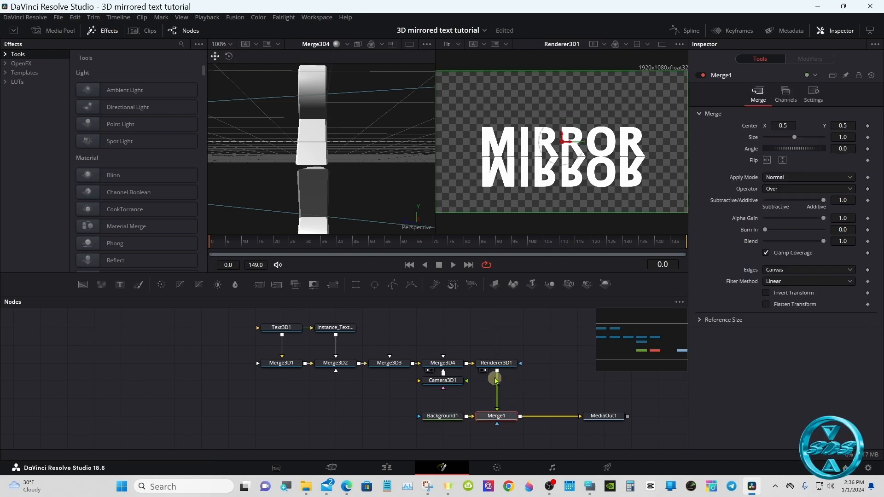
pyautogui.click(501, 366)
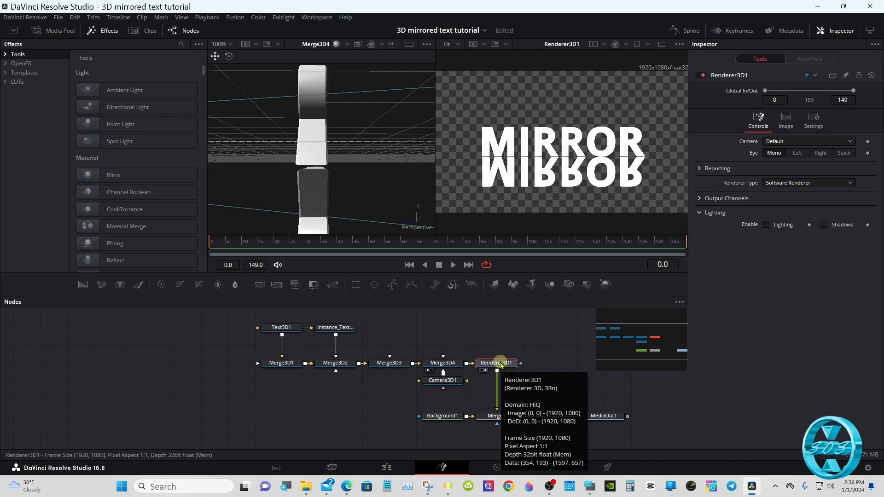
pyautogui.click(591, 422)
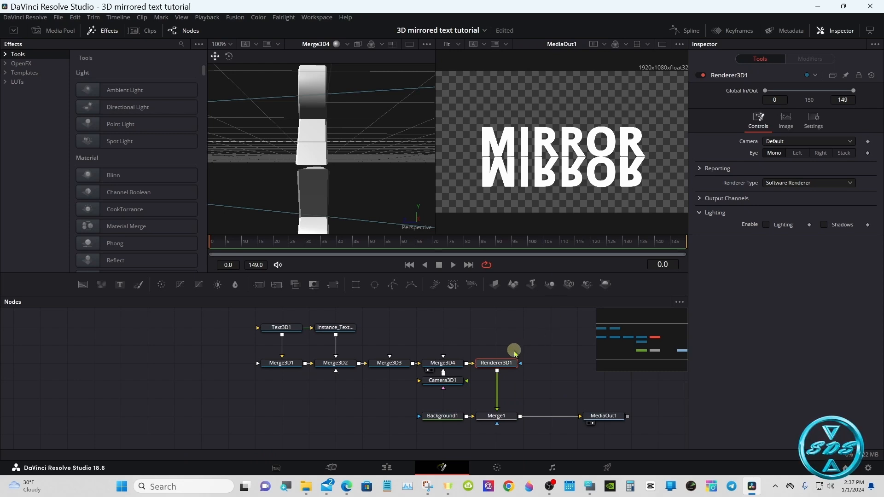
# Switch Renderer3D1 to the Hardware Renderer and enable its lighting
pyautogui.click(812, 183)
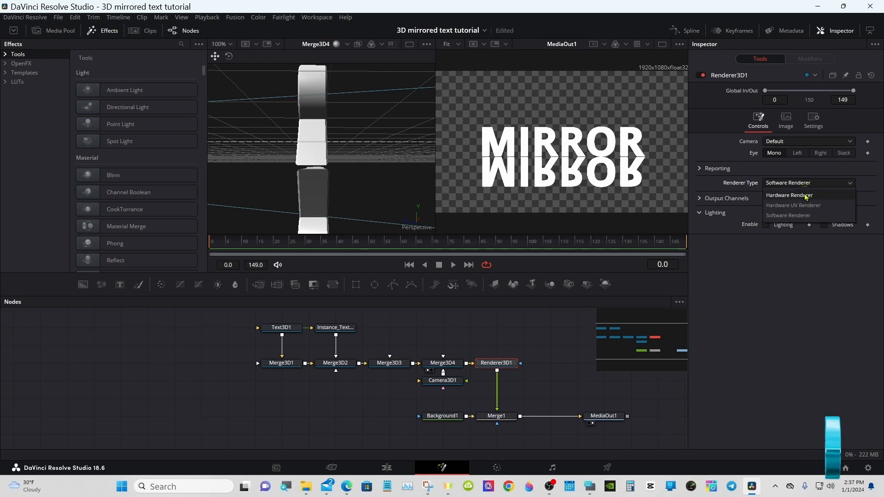
pyautogui.click(805, 196)
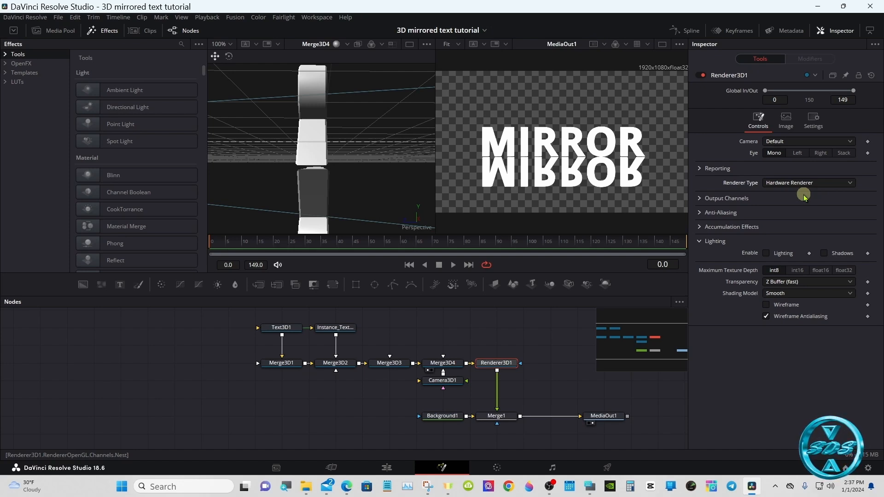
pyautogui.click(767, 252)
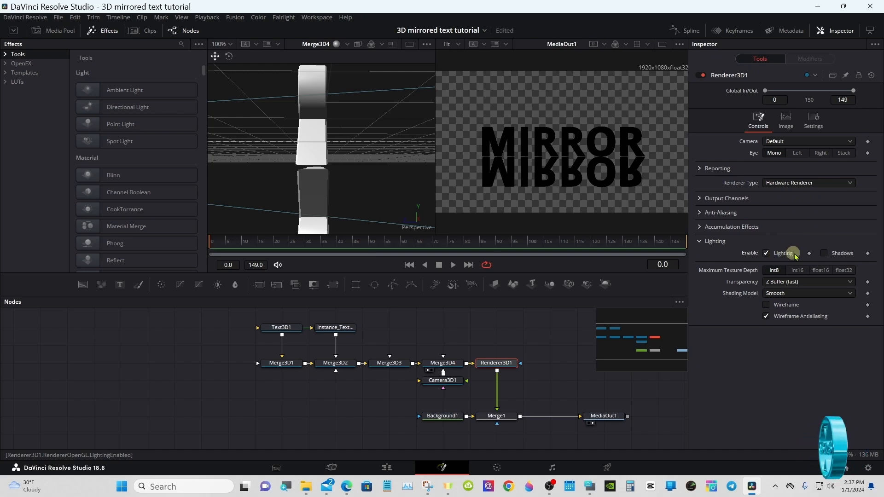
# Enable shadows on Renderer3D1 and open the On-Screen Keyboard
pyautogui.click(823, 253)
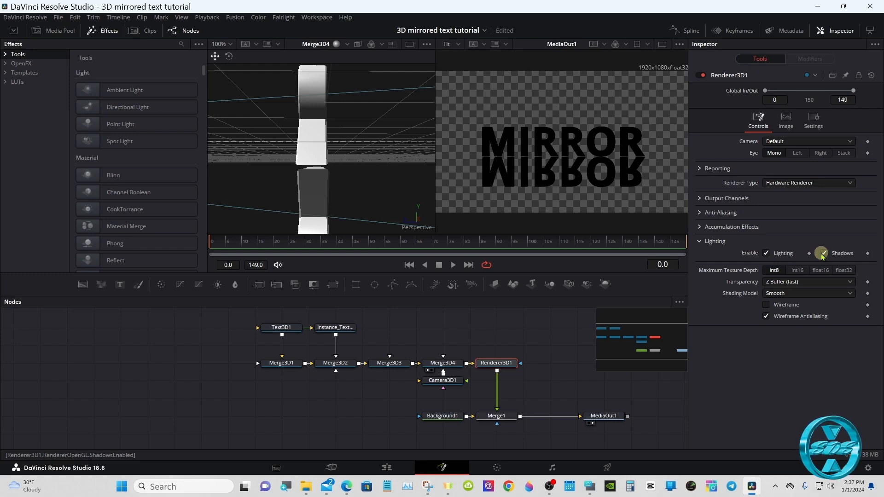
pyautogui.click(595, 482)
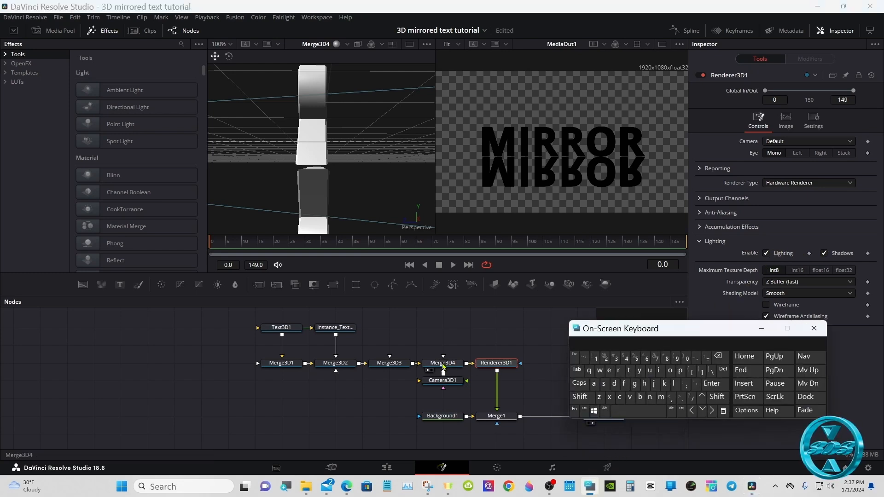
# Add a Directional Light node to Merge3D4 and place it below Merge3D3 in the flow
pyautogui.click(443, 364)
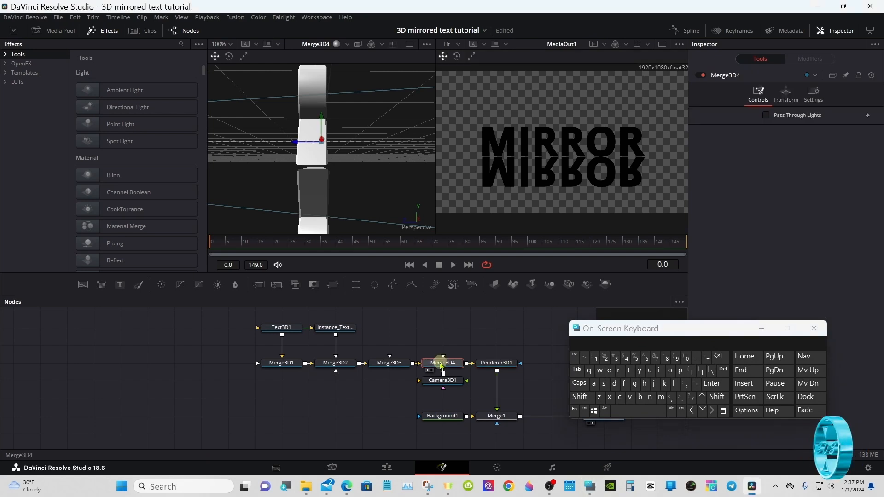
pyautogui.moveTo(600, 337); pyautogui.dragTo(638, 317)
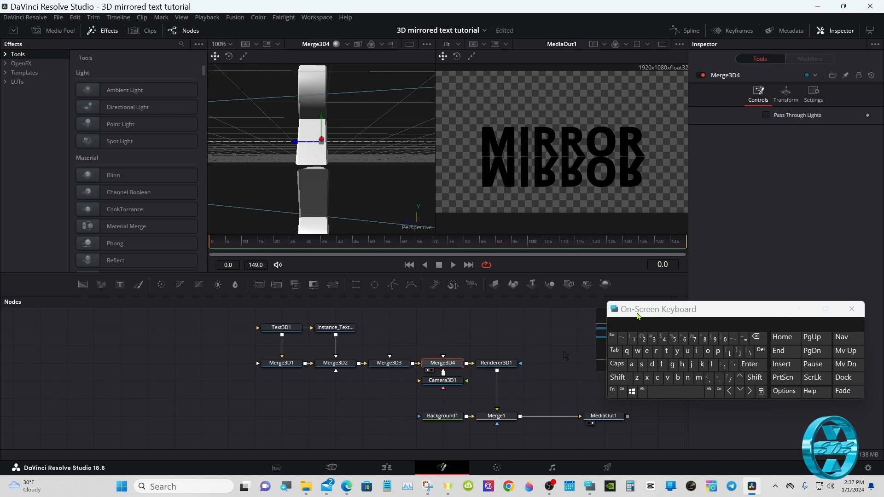
pyautogui.click(618, 378)
pyautogui.click(666, 394)
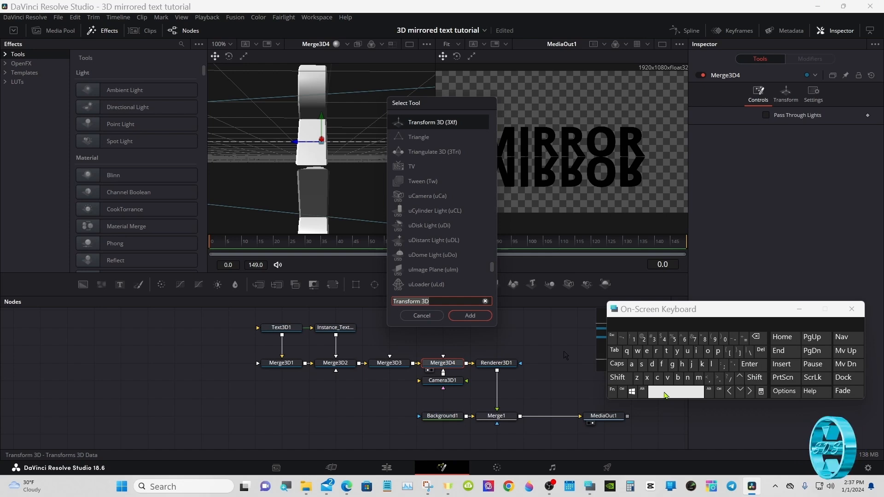
pyautogui.click(652, 364)
pyautogui.click(657, 351)
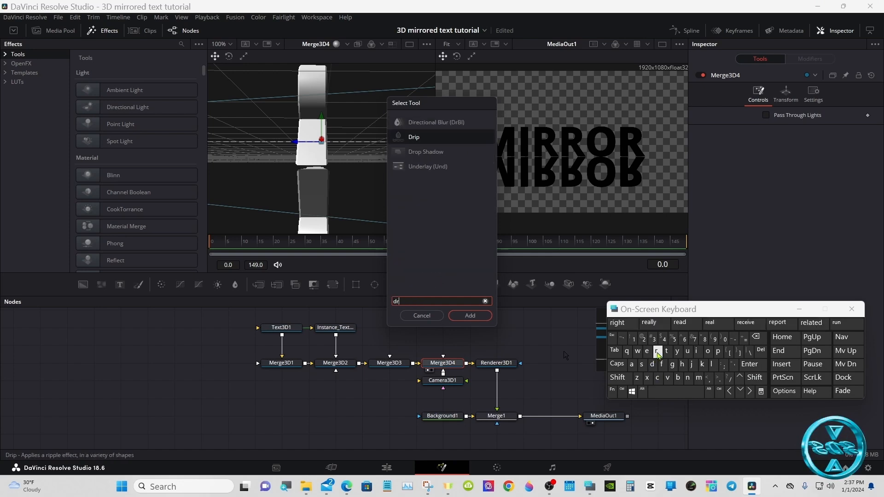
pyautogui.click(756, 338)
pyautogui.click(698, 351)
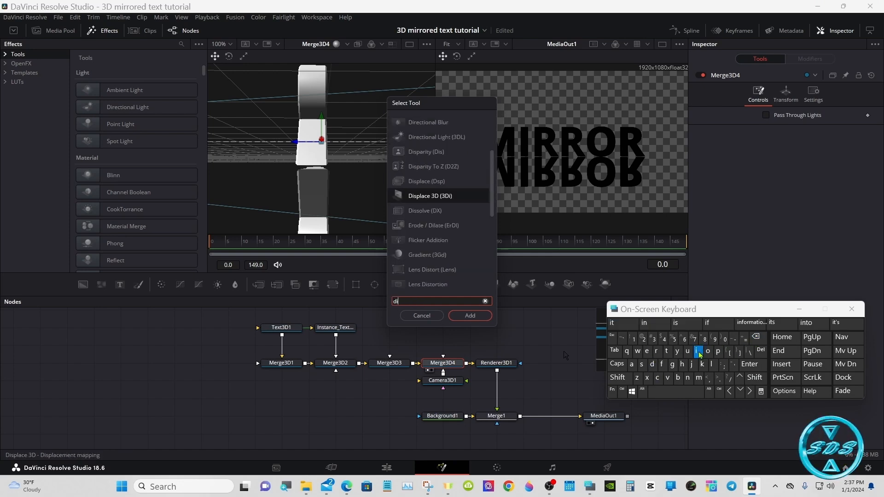
pyautogui.click(657, 351)
pyautogui.click(463, 252)
pyautogui.click(436, 166)
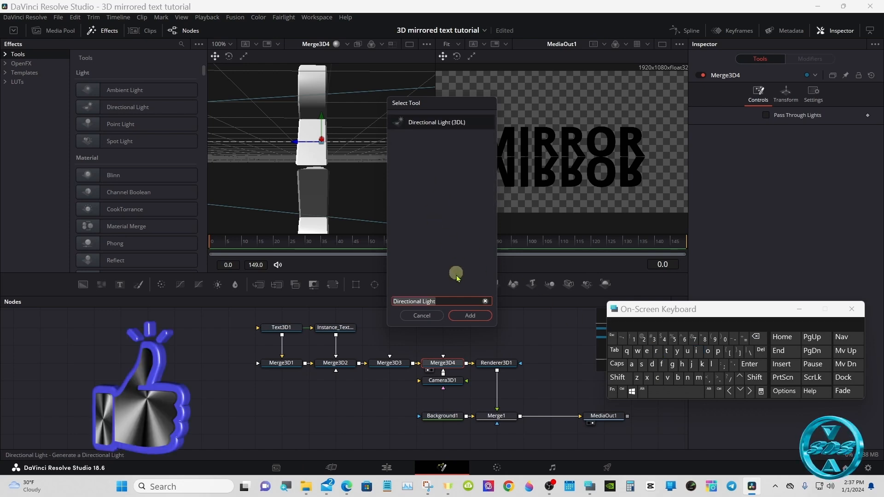
pyautogui.click(466, 315)
pyautogui.moveTo(446, 399); pyautogui.dragTo(391, 399)
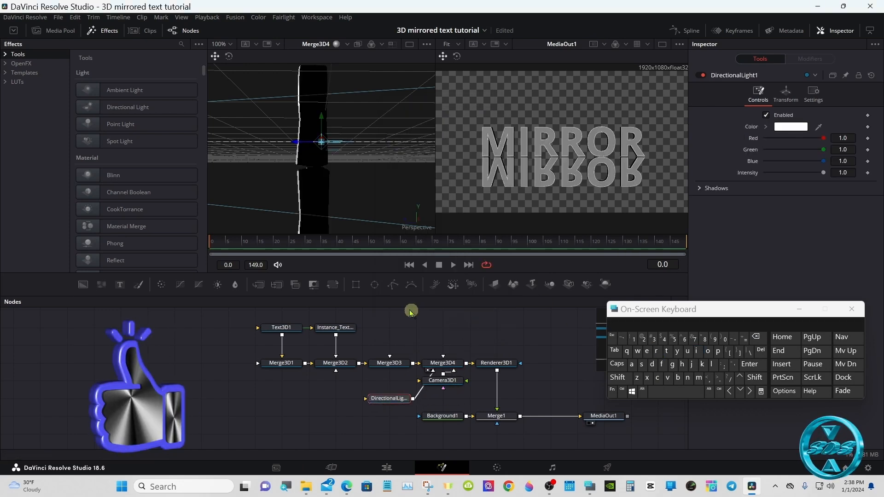
# Enable Use Target on DirectionalLight1 and set its translation to about 1.681 in Y and 4.64 in Z
pyautogui.rightClick(389, 186)
pyautogui.moveTo(428, 196)
pyautogui.click(490, 192)
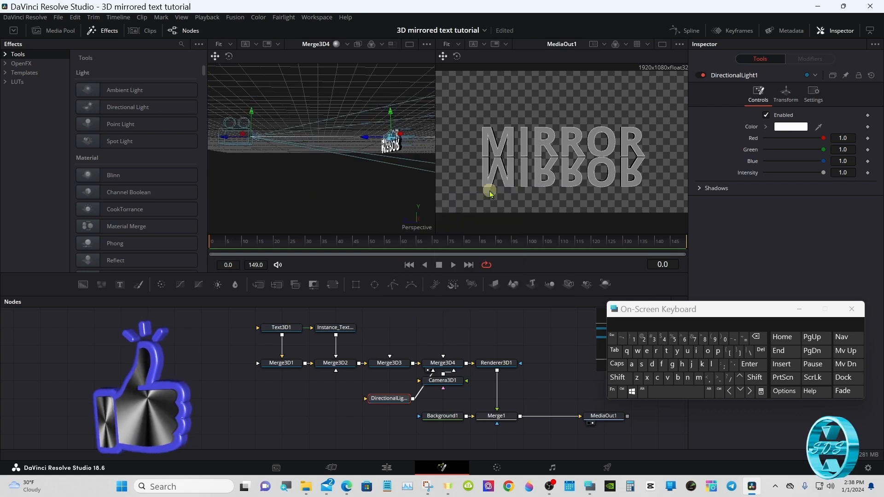
pyautogui.click(617, 378)
pyautogui.moveTo(251, 197); pyautogui.dragTo(369, 178)
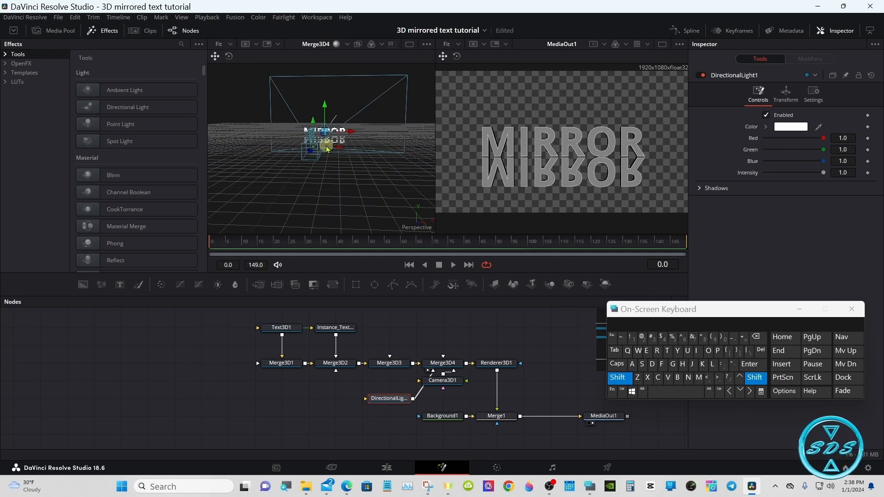
pyautogui.click(624, 379)
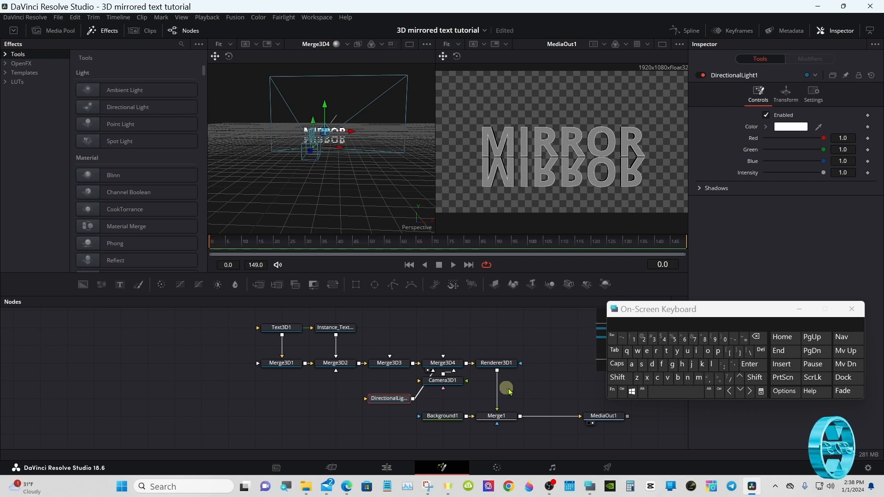
pyautogui.moveTo(721, 320); pyautogui.dragTo(648, 370)
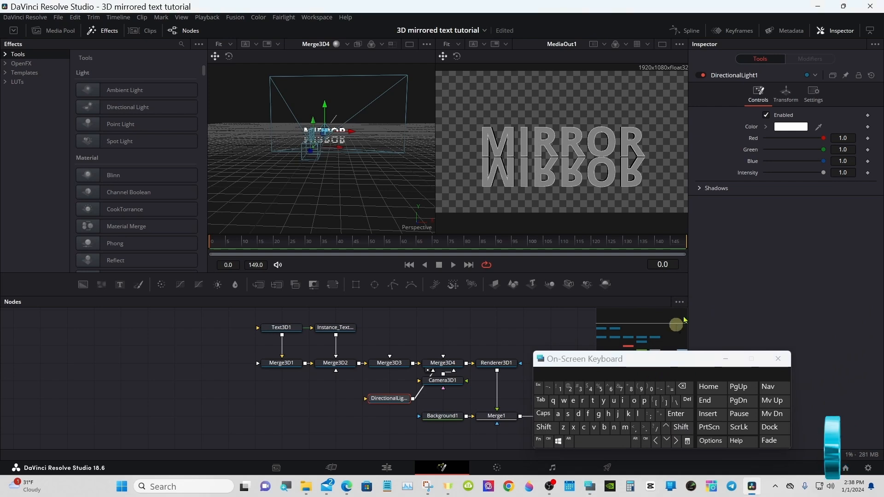
pyautogui.click(786, 95)
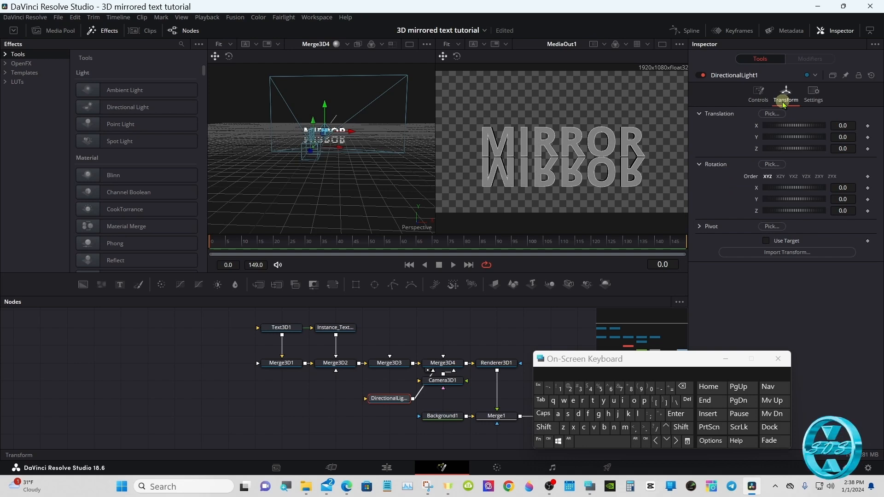
pyautogui.click(769, 241)
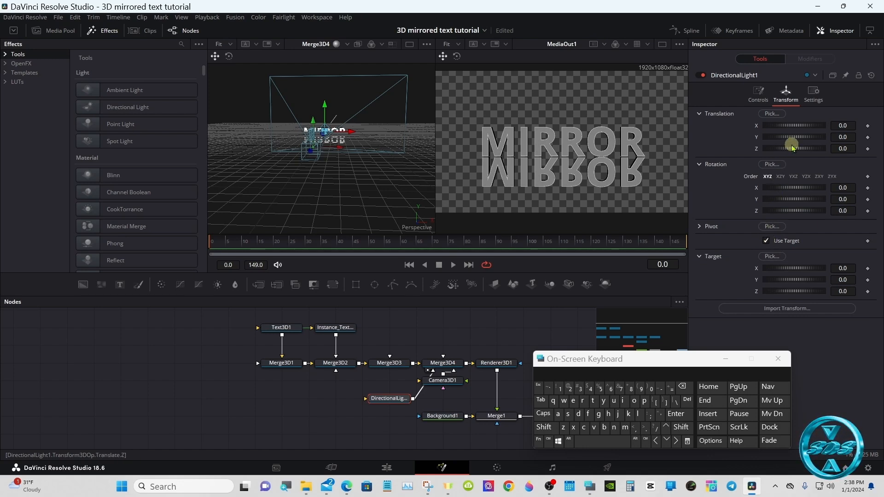
pyautogui.moveTo(792, 146); pyautogui.dragTo(821, 139)
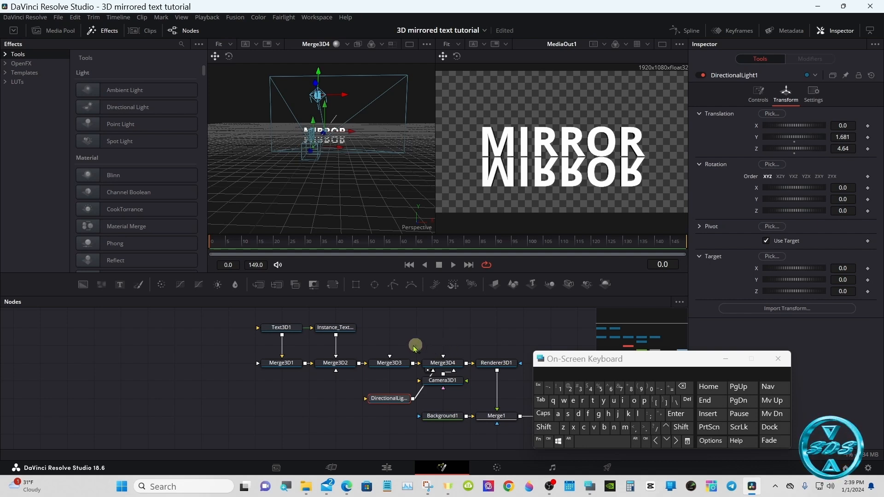
# Set the shading opacity of the flipped text instance, Instance_Text3D1, to 0.7
pyautogui.click(338, 328)
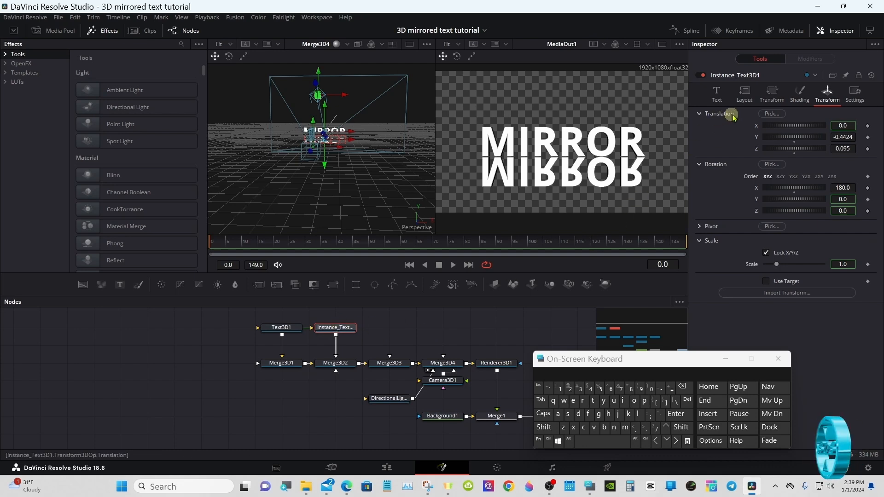
pyautogui.click(803, 97)
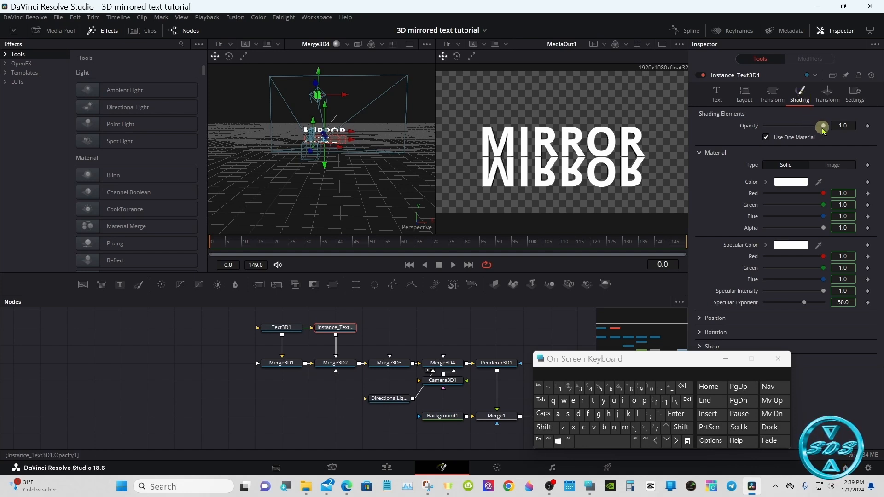
pyautogui.moveTo(823, 127); pyautogui.dragTo(784, 129)
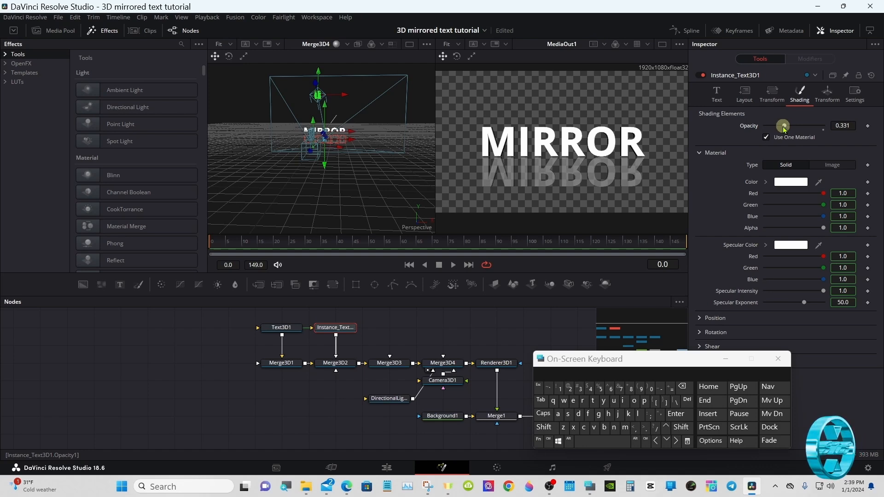
pyautogui.moveTo(785, 127); pyautogui.dragTo(795, 127)
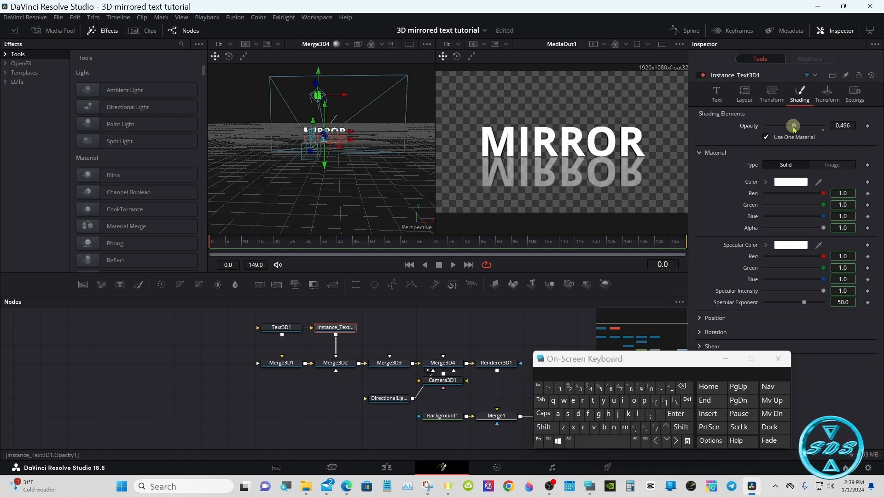
pyautogui.click(847, 126)
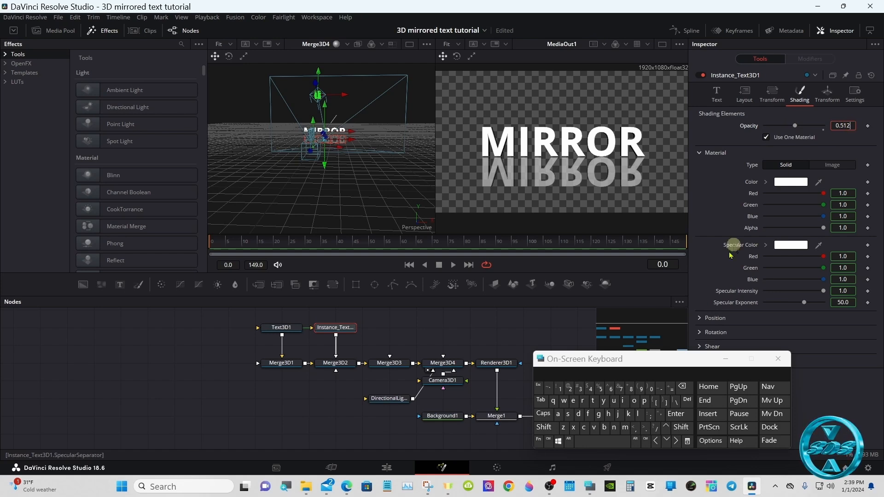
pyautogui.click(685, 388)
pyautogui.click(685, 389)
pyautogui.click(620, 390)
pyautogui.click(676, 414)
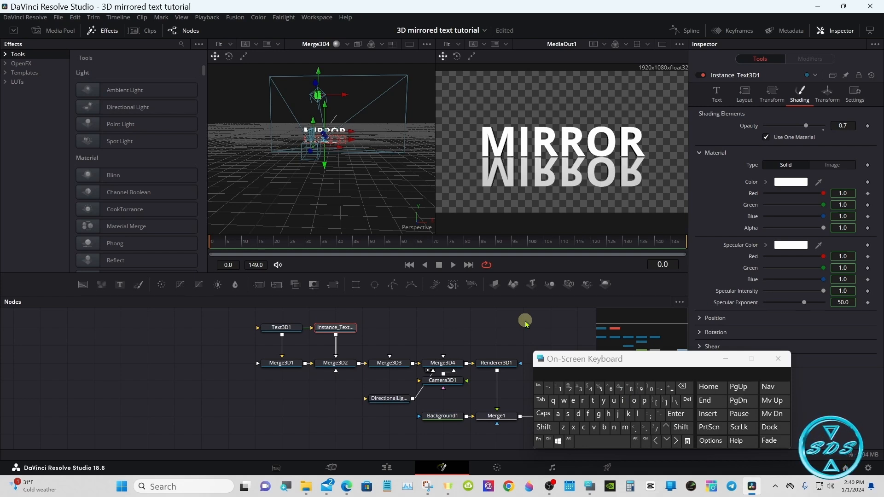
# Extract Merge3D3 from the node chain and place it above Renderer3D1, leaving Merge3D2 connected to Merge3D4
pyautogui.moveTo(557, 361); pyautogui.dragTo(600, 360)
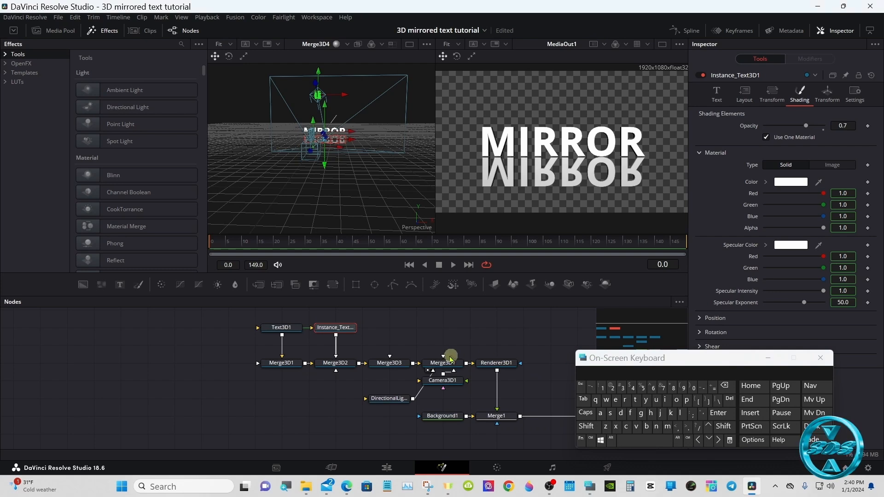
pyautogui.click(586, 427)
pyautogui.moveTo(390, 363); pyautogui.dragTo(490, 324)
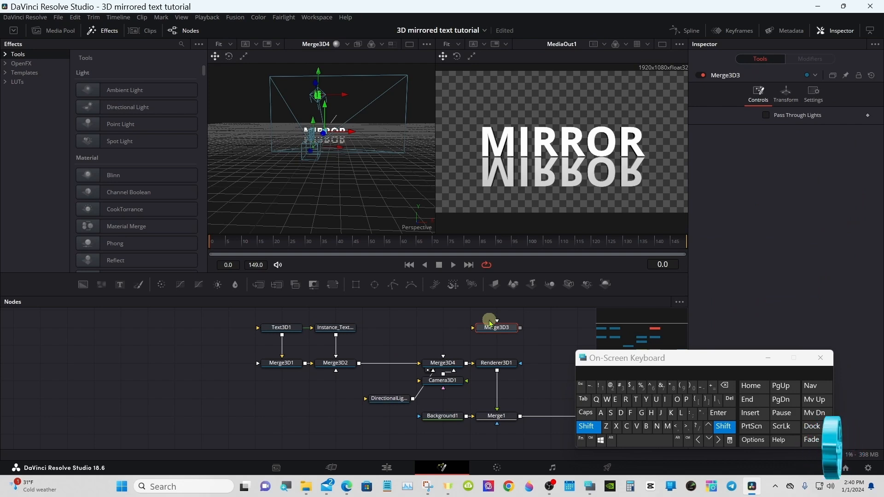
pyautogui.click(591, 428)
# Insert a Transform 3D node between Merge3D2 and Merge3D4, try rotating it about Y, and reset that rotation to 0.0
pyautogui.click(348, 364)
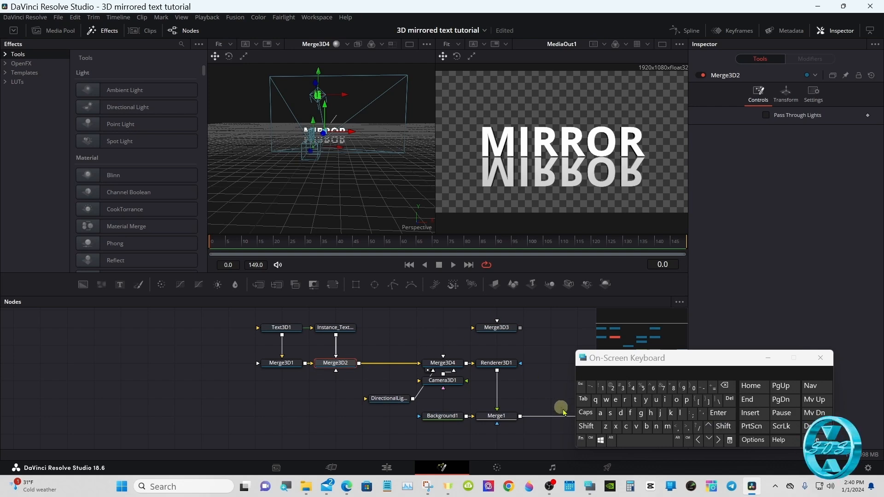
pyautogui.click(587, 427)
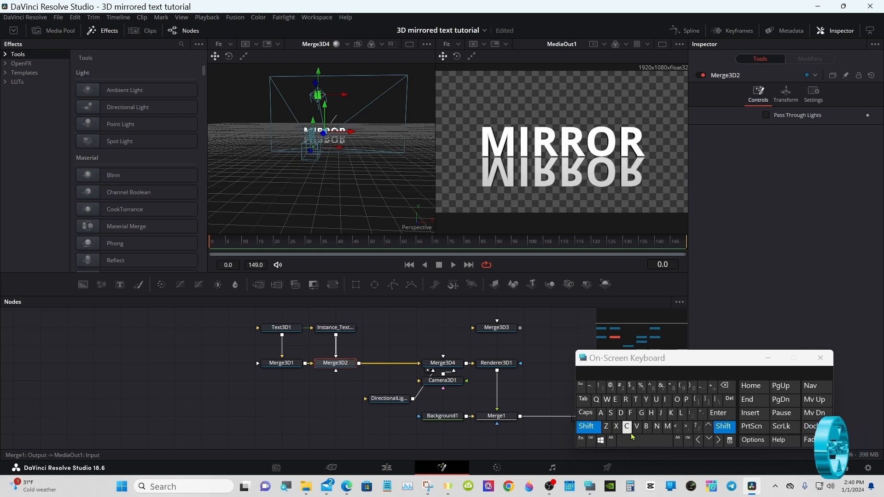
pyautogui.click(642, 441)
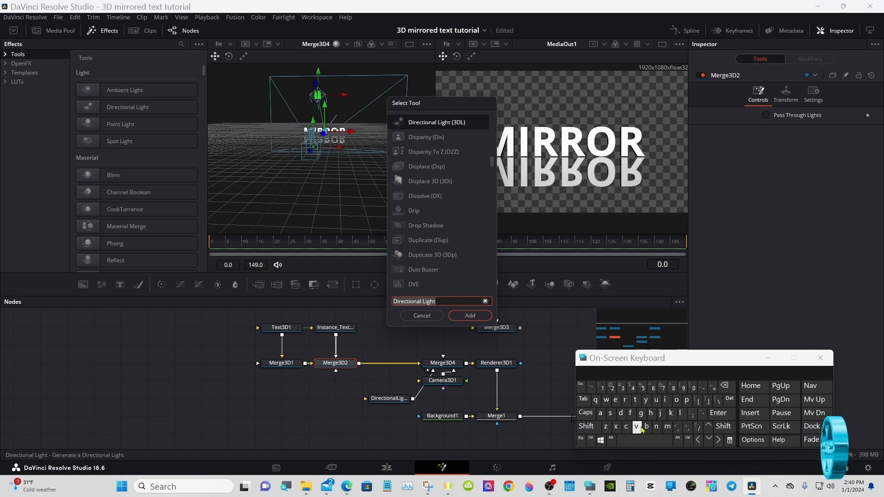
pyautogui.click(635, 400)
pyautogui.click(625, 400)
pyautogui.click(451, 201)
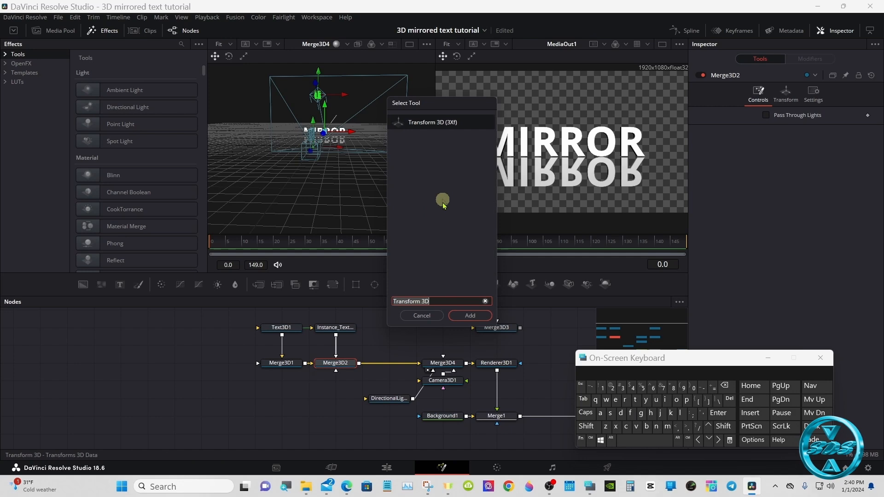
pyautogui.click(462, 313)
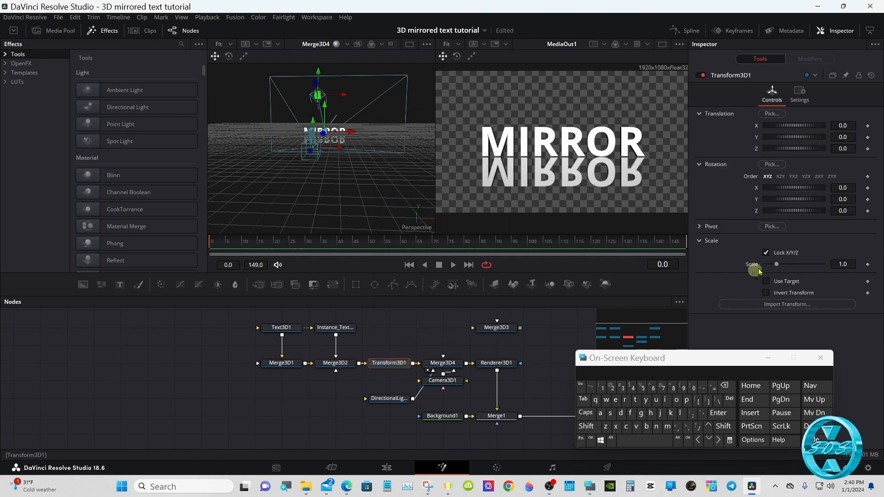
pyautogui.moveTo(787, 202); pyautogui.dragTo(792, 202)
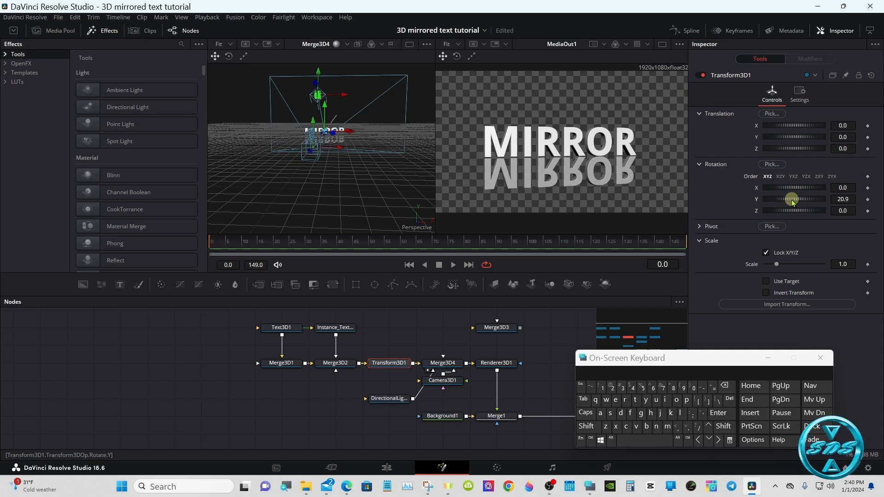
pyautogui.doubleClick(793, 202)
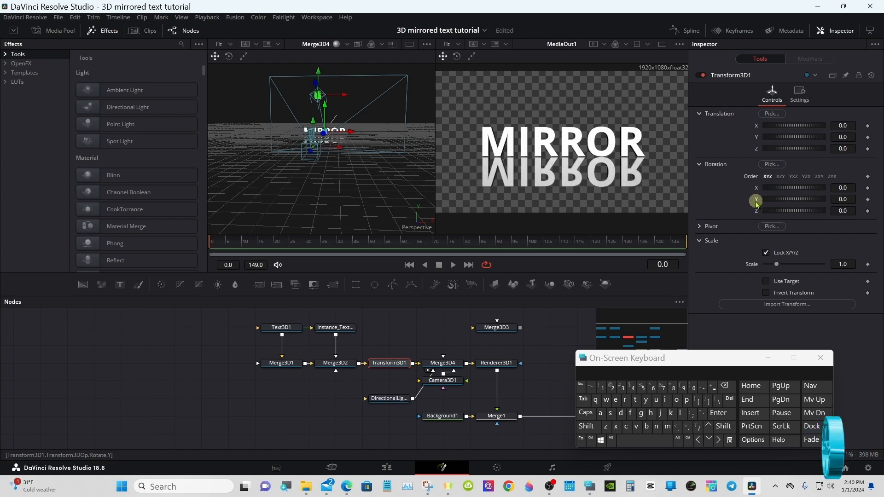
# Rename the Transform3D1 node to GroupControls and clear the node selection
pyautogui.rightClick(391, 365)
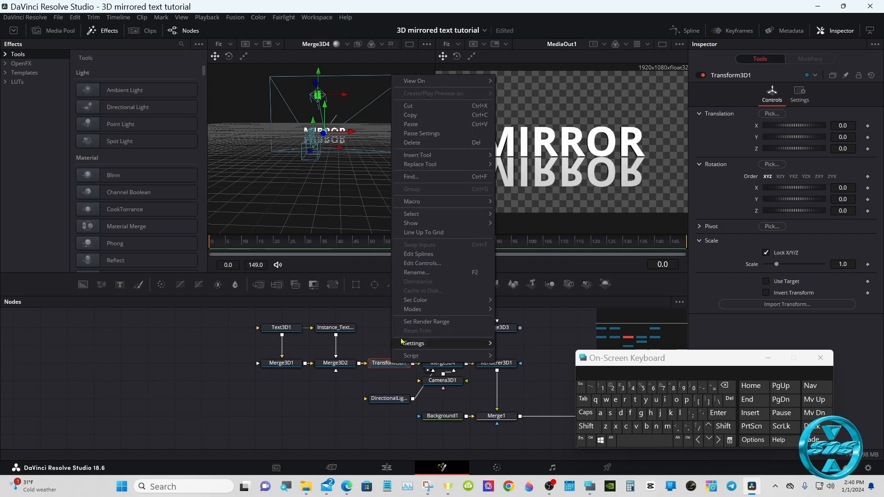
pyautogui.click(416, 272)
pyautogui.click(586, 427)
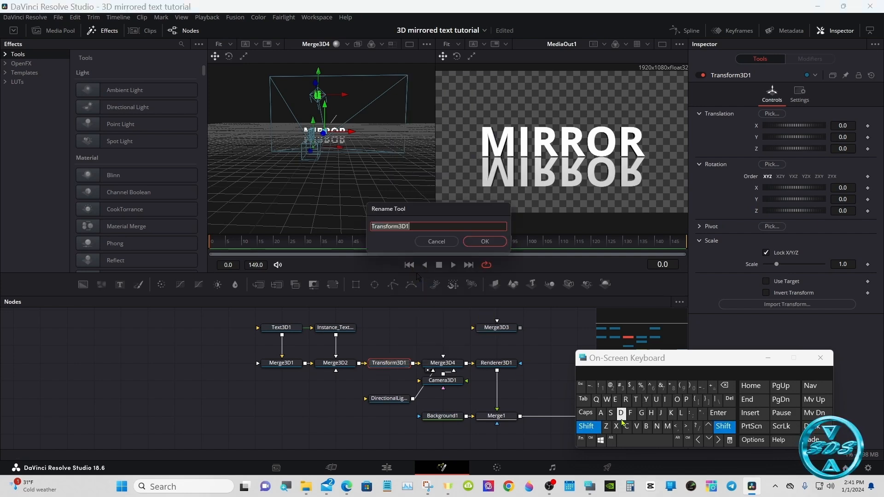
pyautogui.click(642, 413)
pyautogui.click(625, 400)
pyautogui.click(676, 400)
pyautogui.click(588, 371)
pyautogui.click(586, 426)
pyautogui.click(626, 427)
pyautogui.click(676, 400)
pyautogui.click(658, 426)
pyautogui.click(636, 401)
pyautogui.click(625, 400)
pyautogui.click(687, 371)
pyautogui.click(485, 241)
pyautogui.click(422, 328)
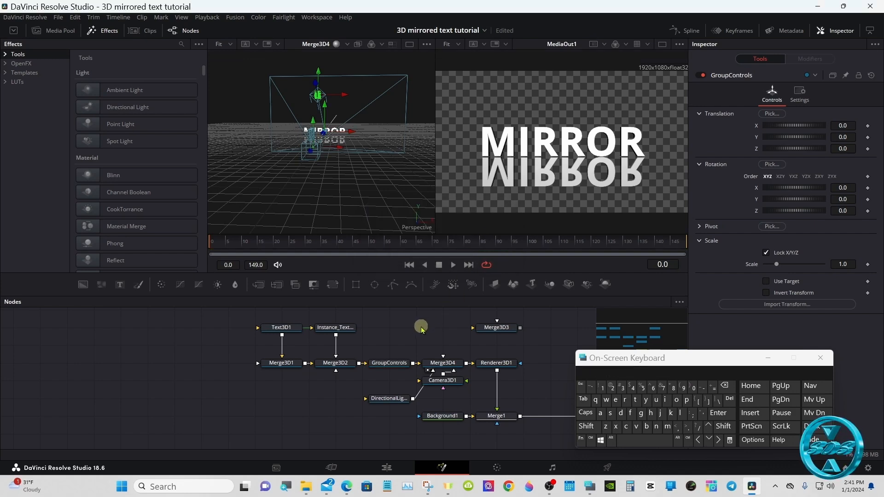
# Move Camera3D1 level with DirectionalLight1 below Merge3D4, and shift the On-Screen Keyboard clear of MediaOut1
pyautogui.moveTo(443, 381); pyautogui.dragTo(470, 398)
pyautogui.moveTo(694, 360); pyautogui.dragTo(799, 361)
# Cut the disconnected Merge3D3 node out of the composition
pyautogui.click(504, 328)
pyautogui.rightClick(505, 329)
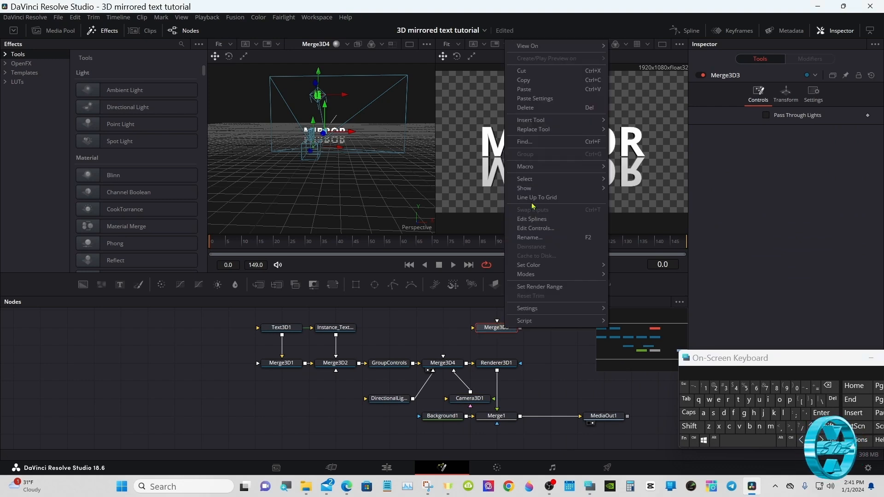
pyautogui.click(534, 72)
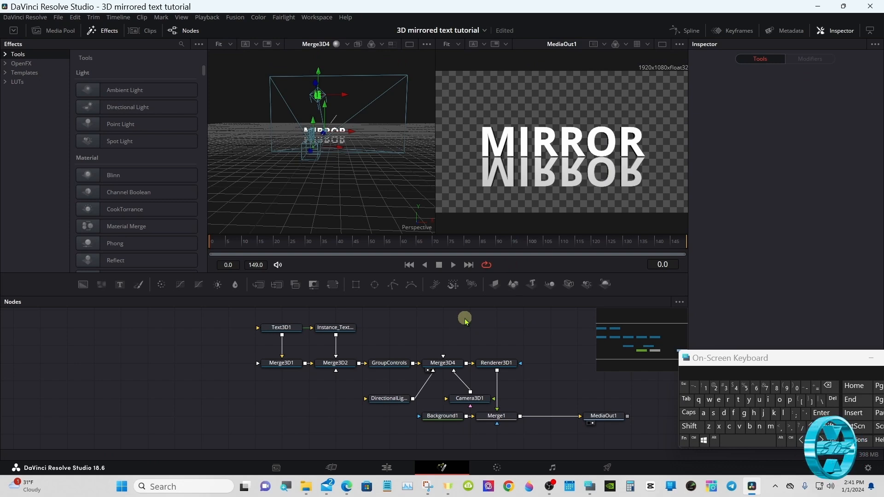
# Set the Y translation of Instance_Text3D1 to -0.4354, checking it in an enlarged single view before restoring both viewers
pyautogui.click(333, 329)
pyautogui.click(663, 46)
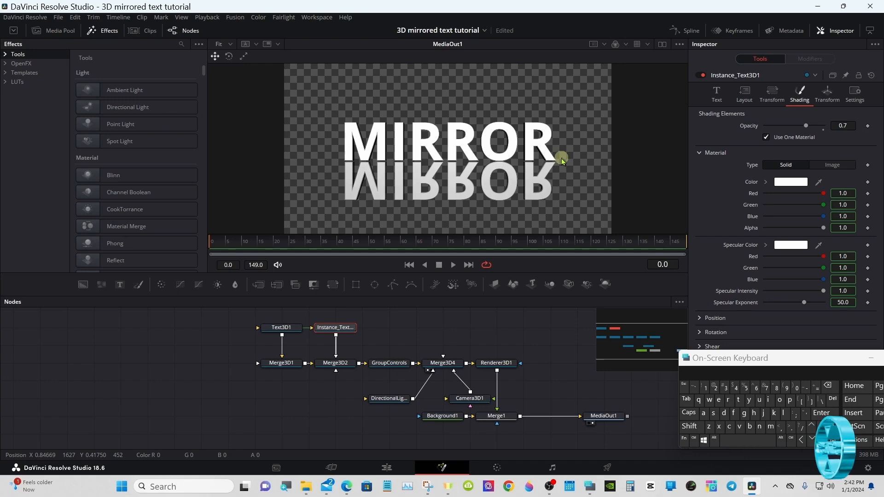
pyautogui.moveTo(529, 297); pyautogui.dragTo(529, 361)
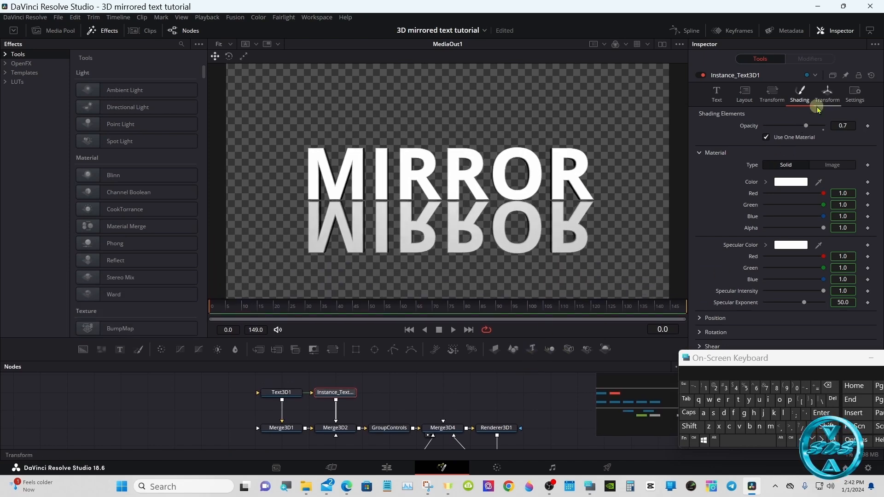
pyautogui.click(828, 95)
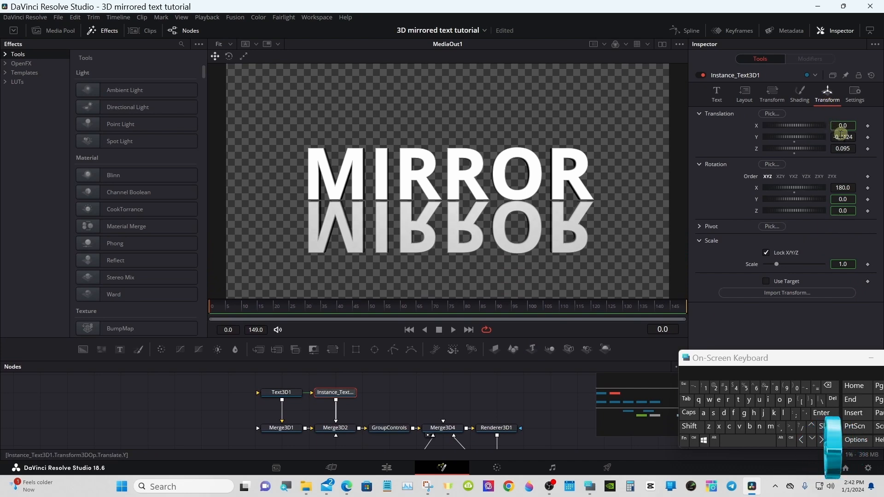
pyautogui.moveTo(841, 135); pyautogui.dragTo(842, 136)
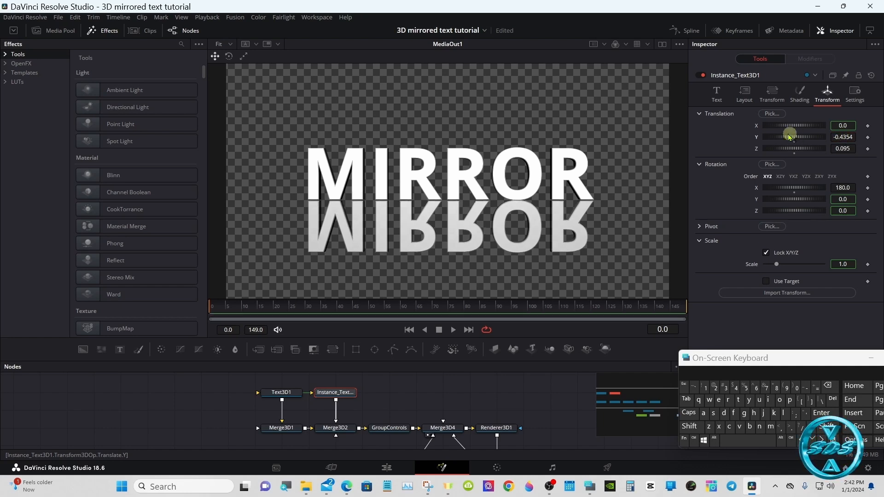
pyautogui.click(663, 44)
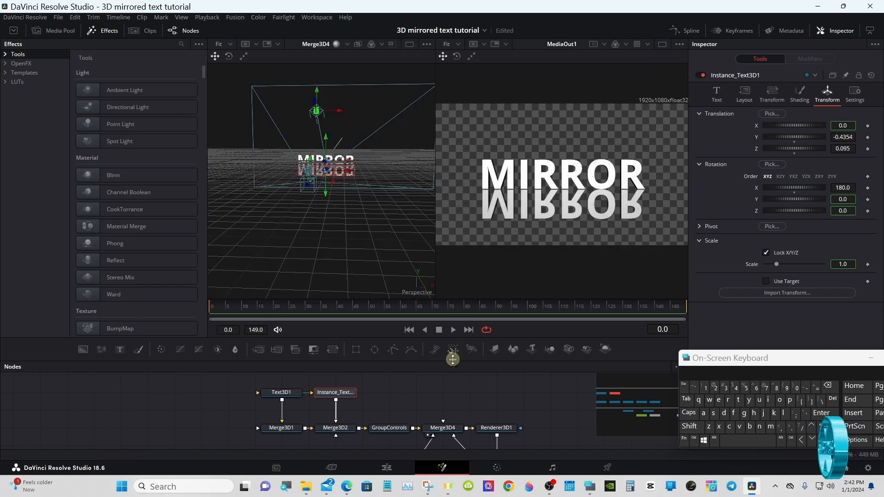
pyautogui.moveTo(453, 360); pyautogui.dragTo(454, 283)
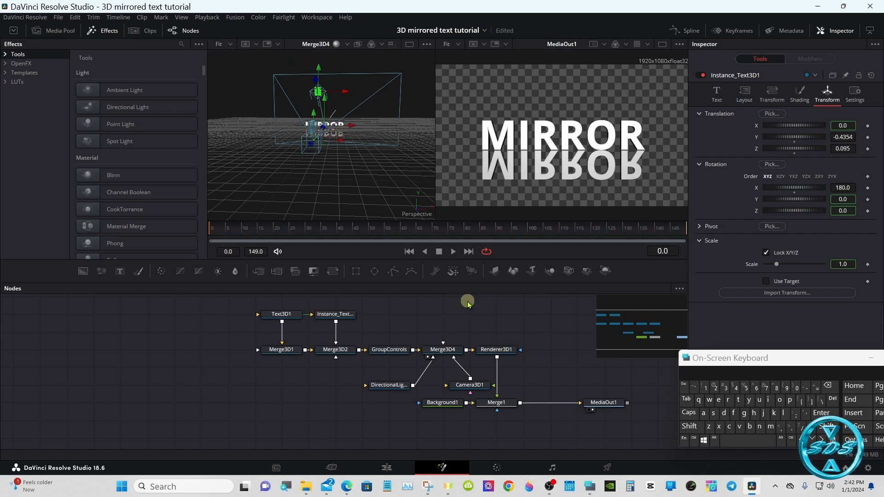
# Add Text3D1, Instance_Text3D1, GroupControls and DirectionalLight1 to the node selection in that order, with the On-Screen Keyboard moved within reach
pyautogui.moveTo(725, 364); pyautogui.dragTo(724, 350)
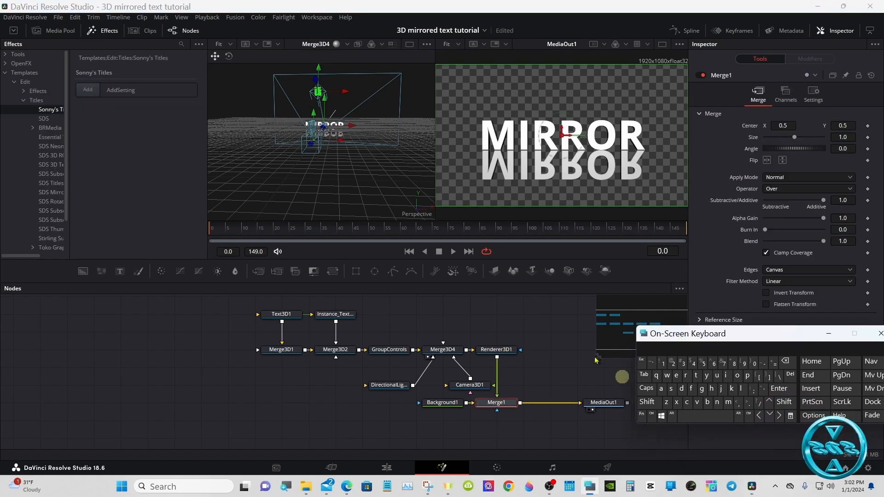
pyautogui.click(575, 365)
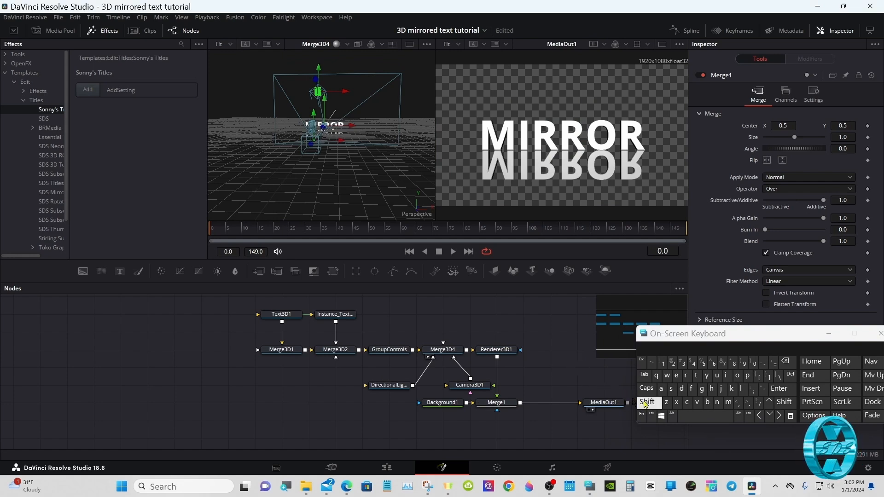
pyautogui.click(653, 417)
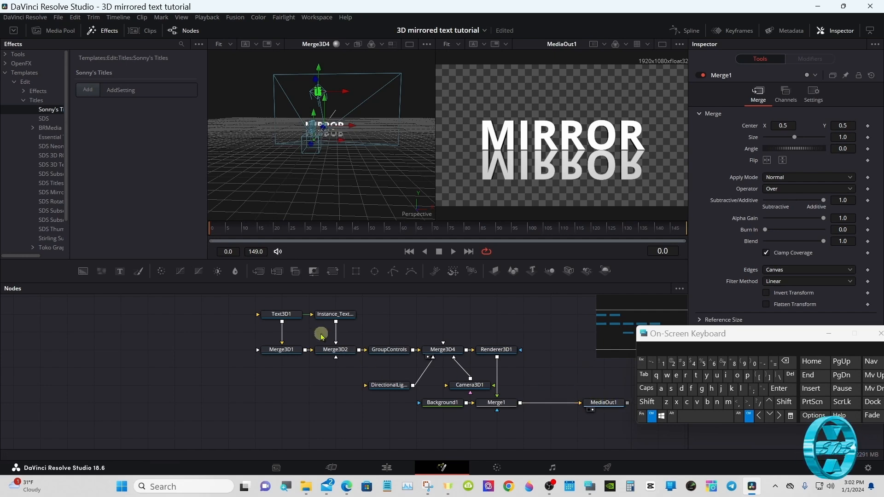
pyautogui.keyDown('ctrl'); pyautogui.click(282, 314); pyautogui.keyUp('ctrl')
pyautogui.keyDown('ctrl'); pyautogui.click(329, 316); pyautogui.keyUp('ctrl')
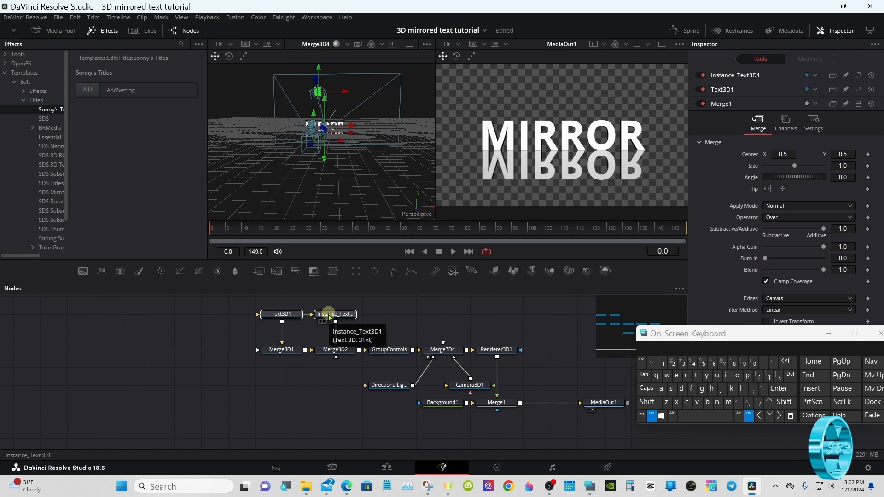
pyautogui.keyDown('ctrl'); pyautogui.click(386, 354); pyautogui.keyUp('ctrl')
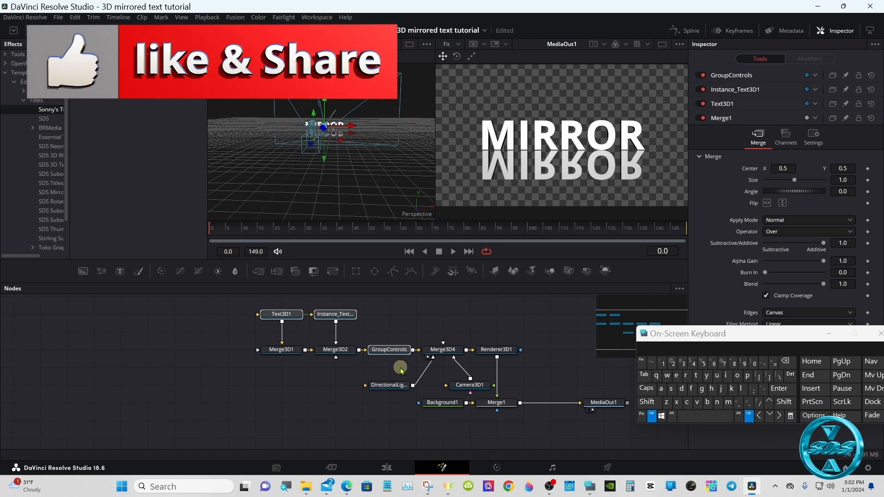
pyautogui.keyDown('ctrl'); pyautogui.click(392, 391); pyautogui.keyUp('ctrl')
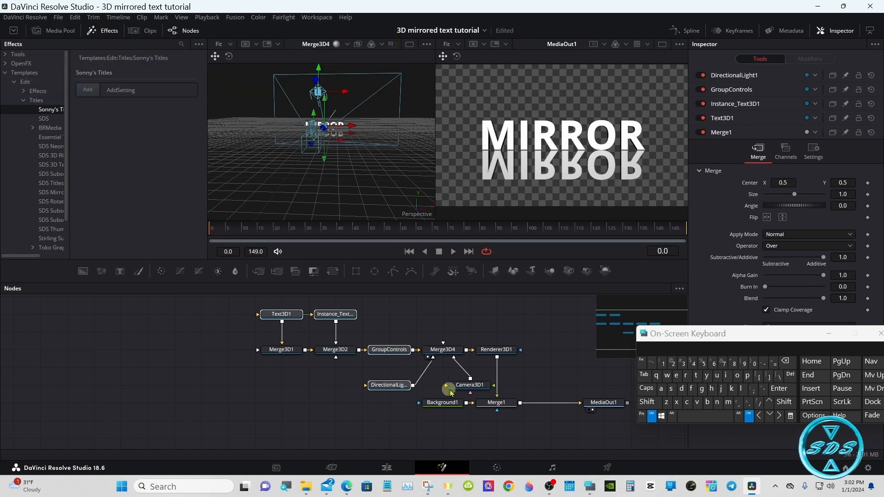
# Extend the selection to every node except MediaOut1 and start creating a macro from the selected nodes
pyautogui.click(664, 392)
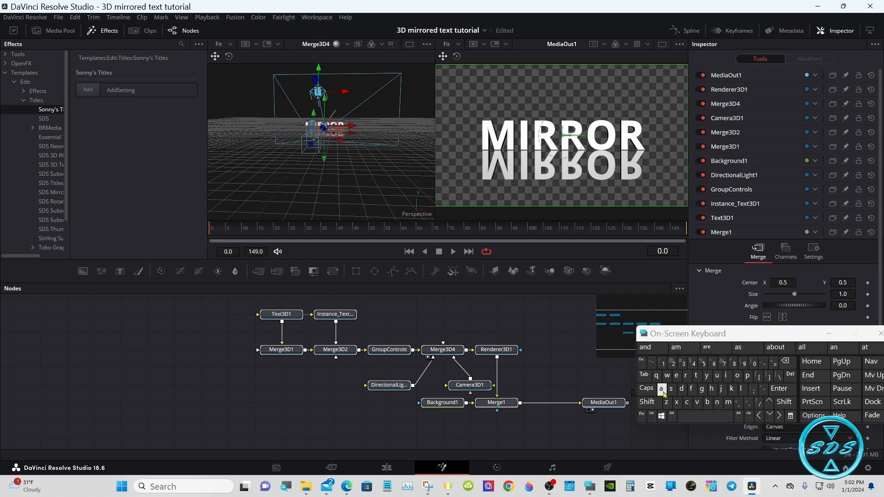
pyautogui.click(652, 417)
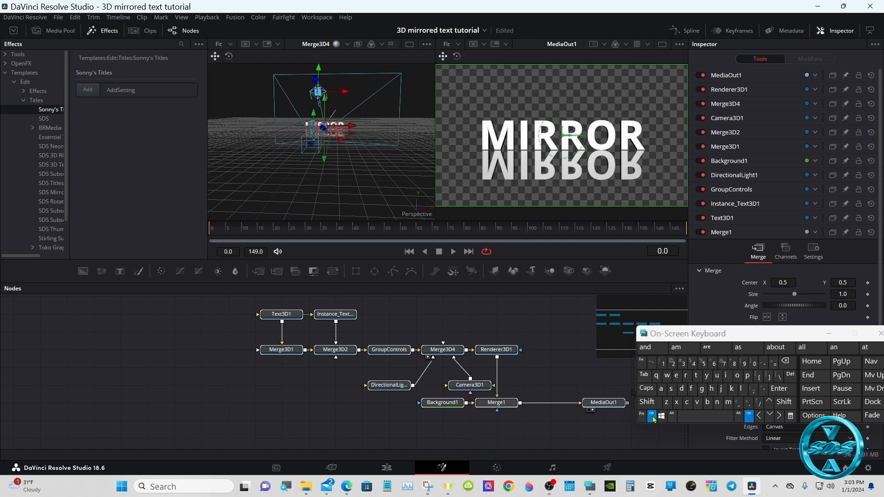
pyautogui.click(589, 404)
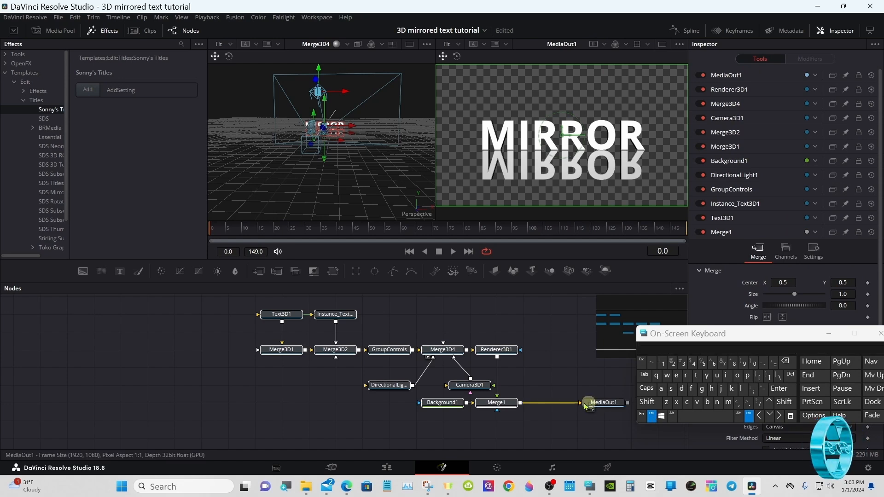
pyautogui.rightClick(387, 389)
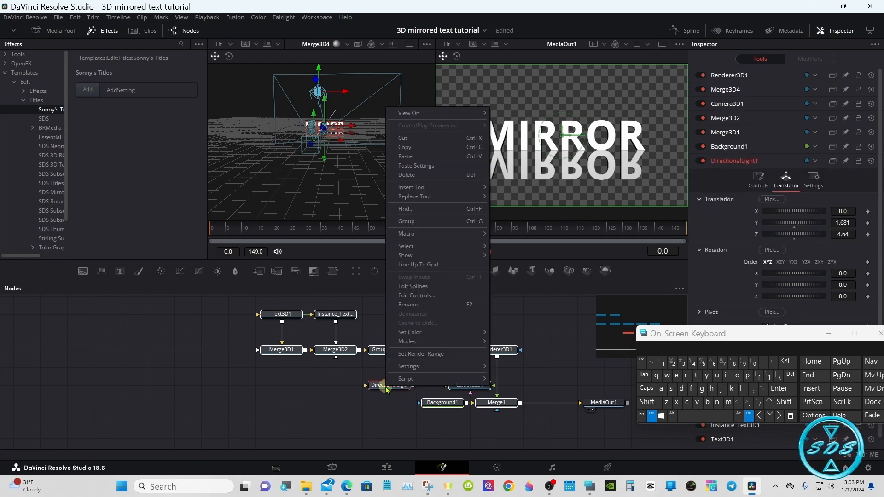
pyautogui.moveTo(437, 235)
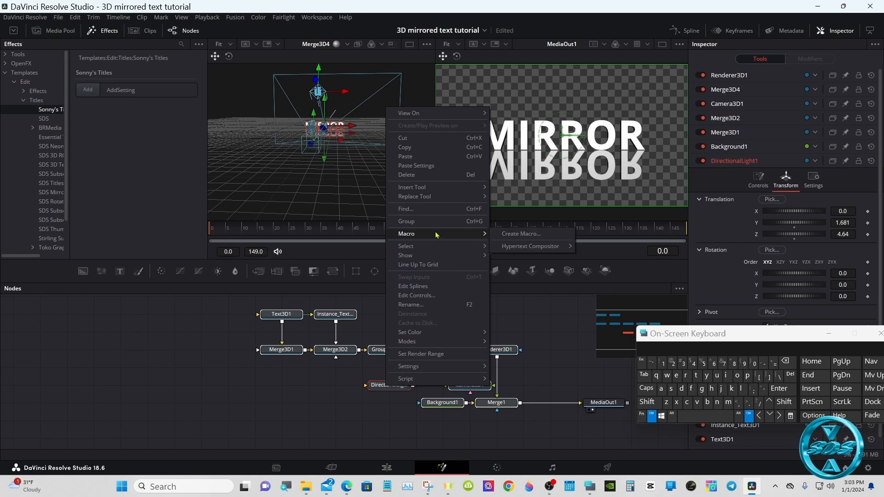
pyautogui.click(532, 235)
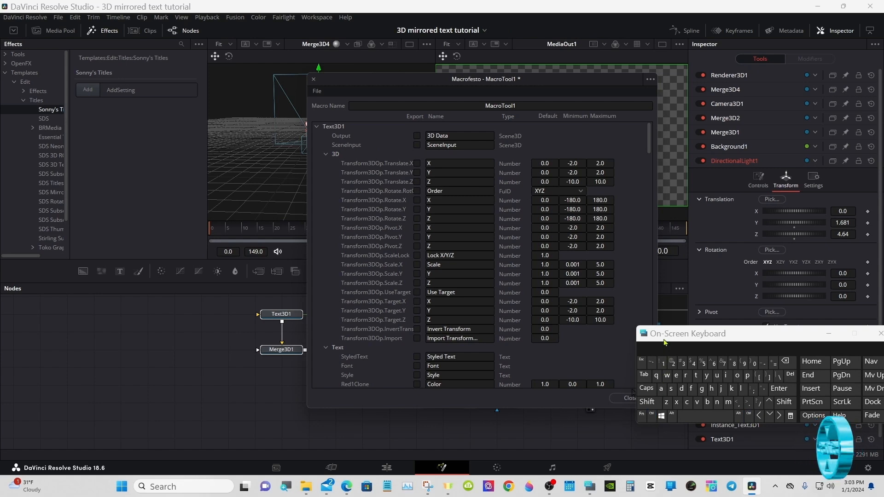
# Name the macro "3d Mirror tutorial"
pyautogui.moveTo(665, 340); pyautogui.dragTo(607, 320)
pyautogui.click(527, 107)
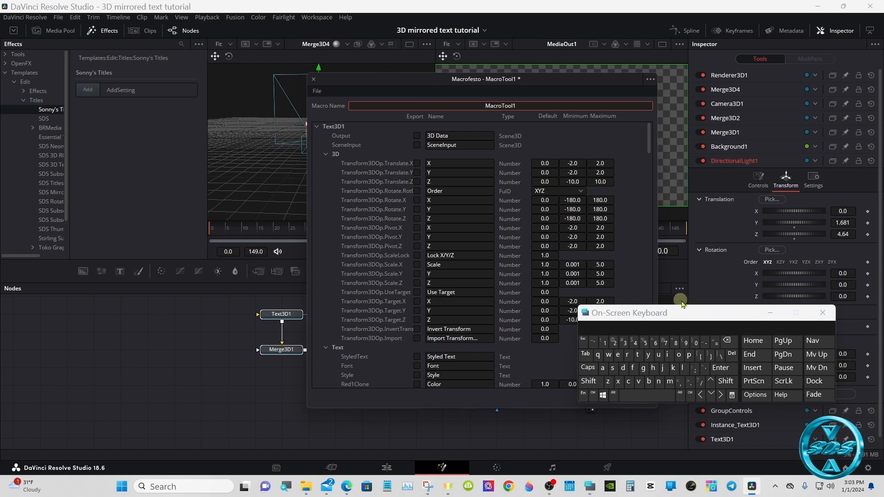
pyautogui.click(728, 342)
pyautogui.click(728, 342)
pyautogui.click(625, 342)
pyautogui.click(623, 368)
pyautogui.click(645, 395)
pyautogui.click(590, 382)
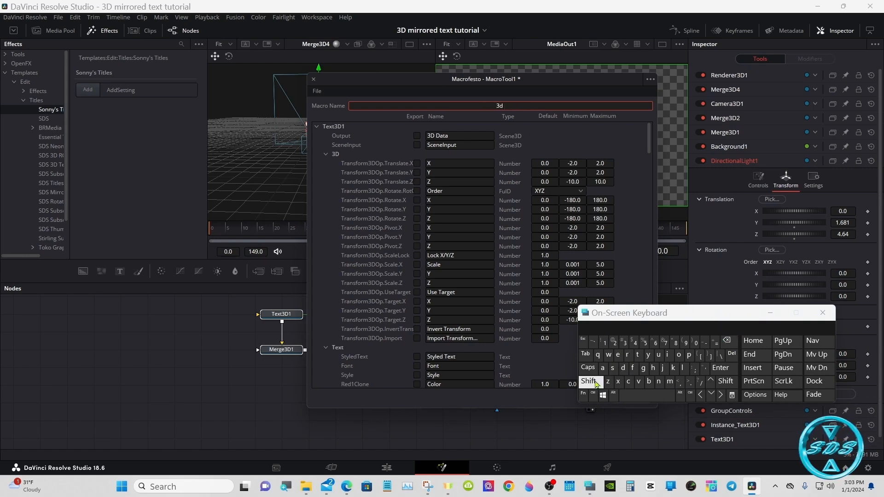
pyautogui.click(670, 381)
pyautogui.click(668, 354)
pyautogui.click(628, 354)
pyautogui.click(597, 332)
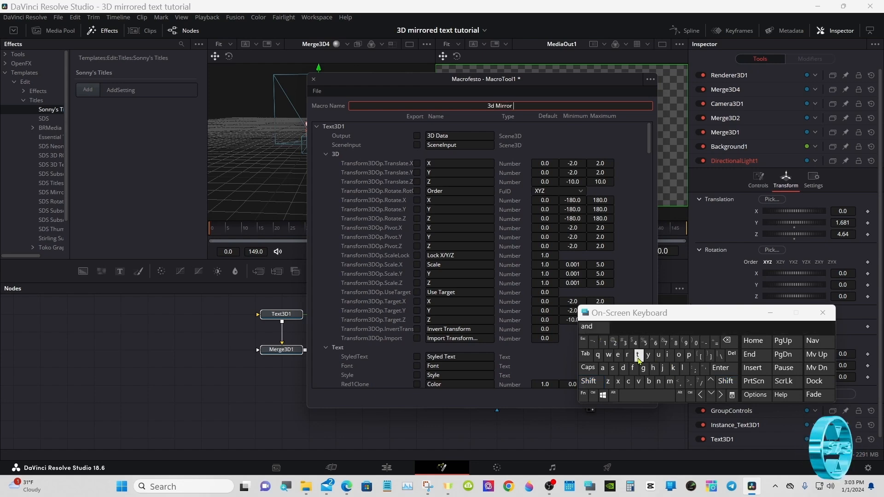
pyautogui.click(639, 354)
pyautogui.click(593, 328)
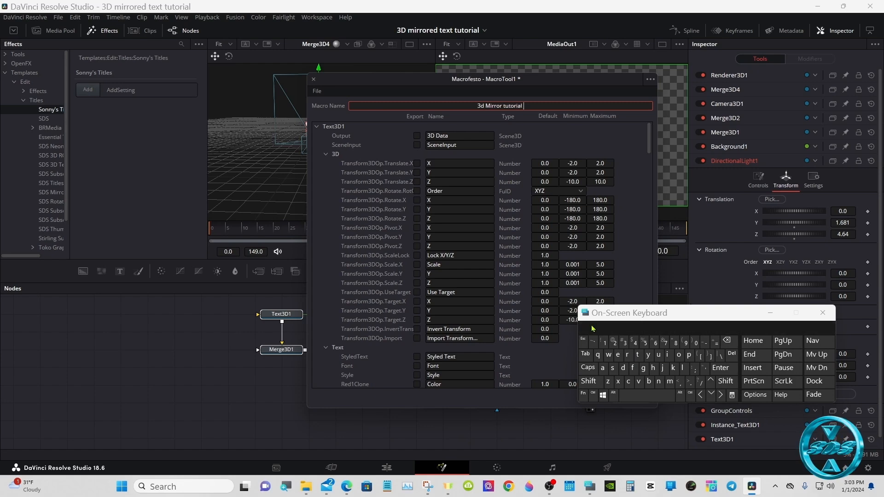
pyautogui.click(626, 158)
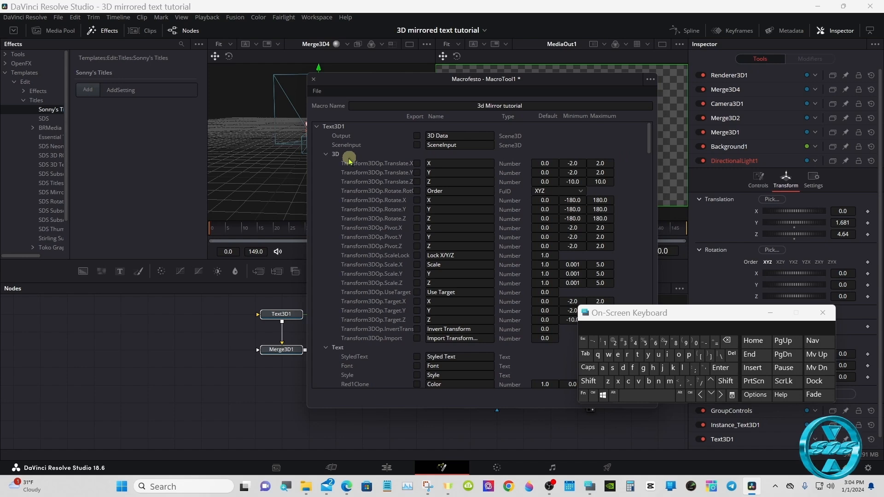
# Mark Text3D1's Output and SceneInput for export in the macro and collapse its 3D parameter group
pyautogui.click(418, 138)
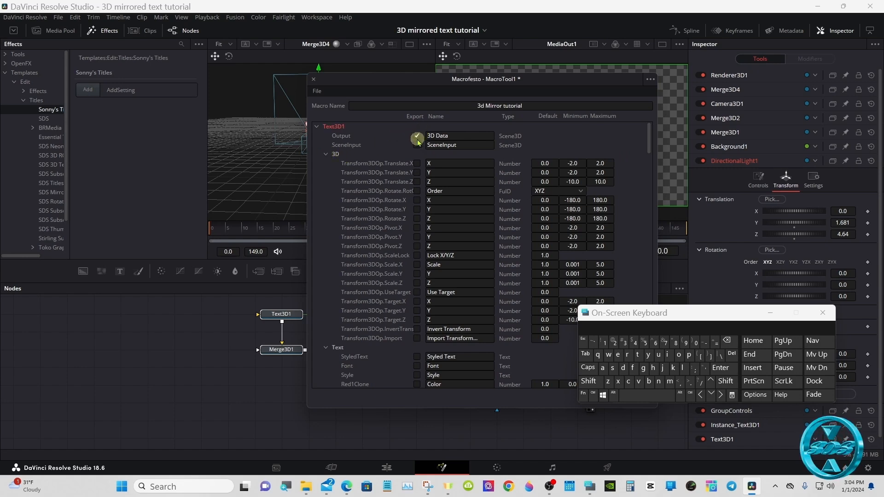
pyautogui.click(417, 145)
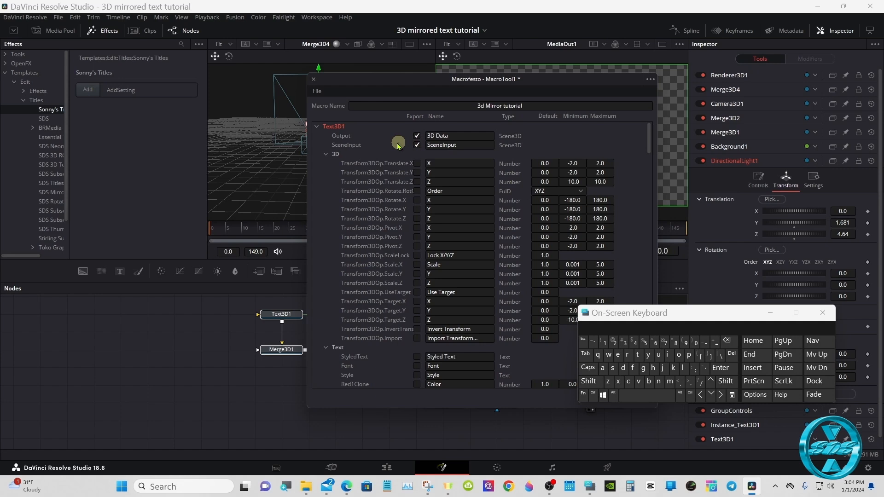
pyautogui.click(326, 155)
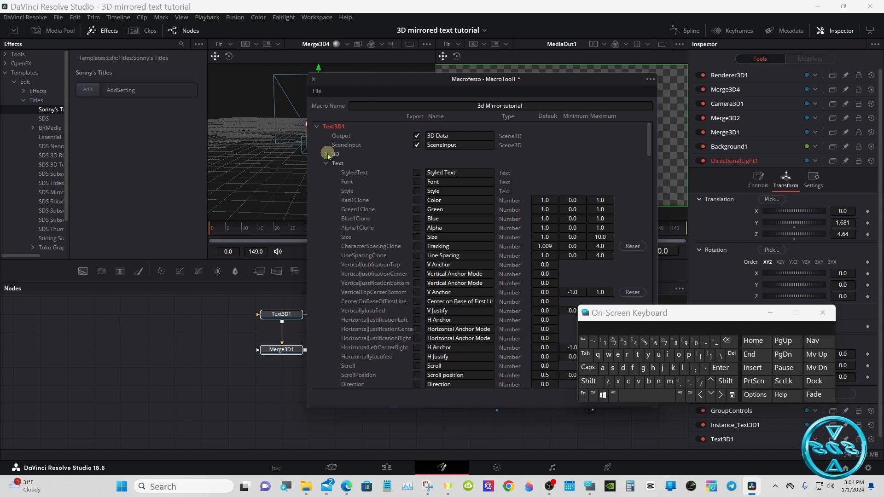
# Mark Text3D1's StyledText, Font, Style and the Red, Green, Blue and Alpha colour parameters for export
pyautogui.click(417, 173)
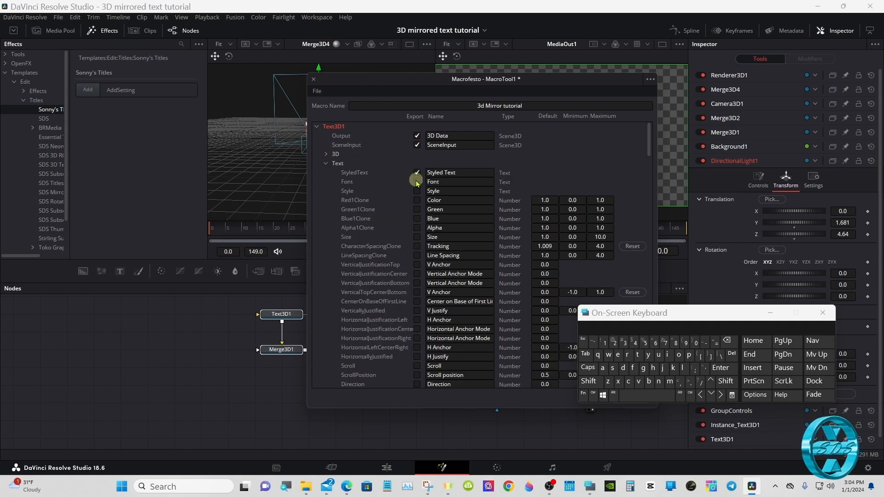
pyautogui.click(417, 191)
pyautogui.click(417, 201)
pyautogui.click(417, 210)
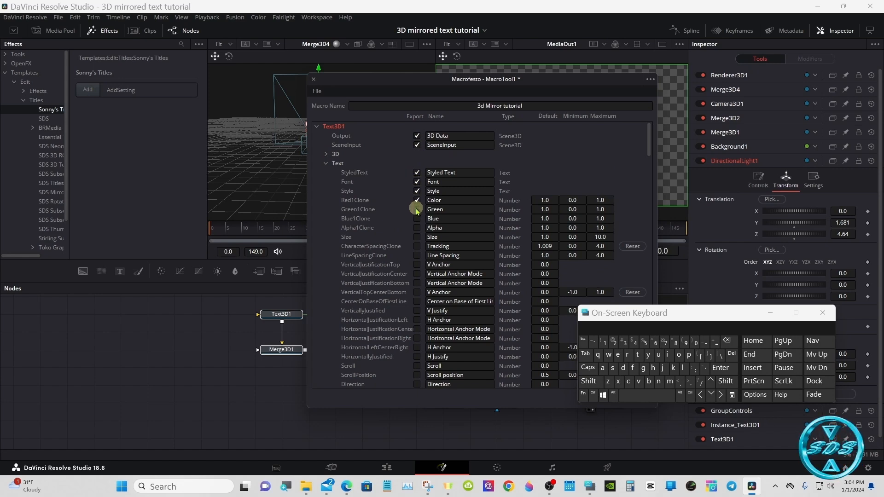
pyautogui.click(417, 219)
pyautogui.click(417, 228)
# Mark Text3D1's Size, Tracking, Line Spacing and the top, center and bottom vertical justification parameters for export
pyautogui.click(417, 237)
pyautogui.click(417, 247)
pyautogui.click(417, 255)
pyautogui.click(417, 264)
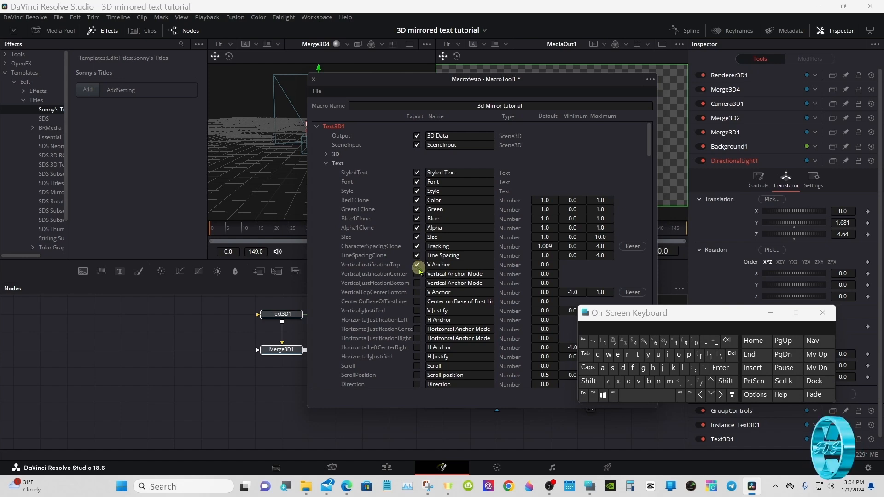
pyautogui.click(417, 284)
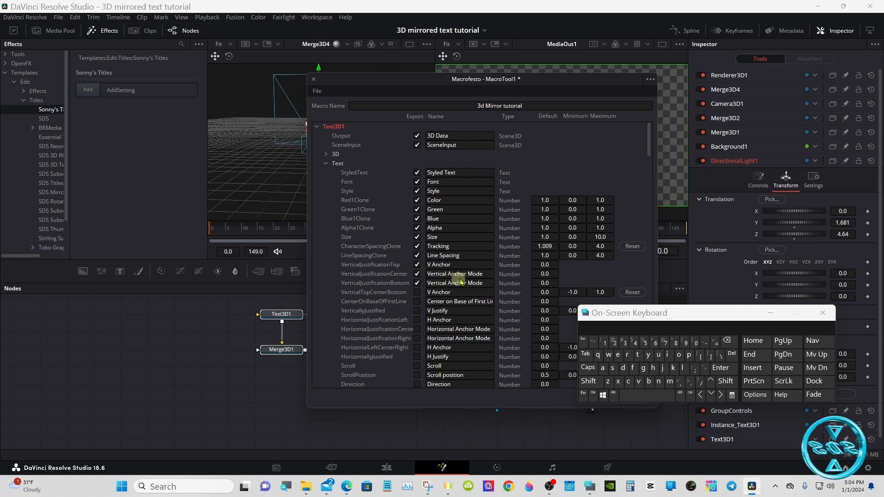
# Mark Text3D1's LineDirection, Start and End parameters for export
pyautogui.scroll(-3, 648, 144)
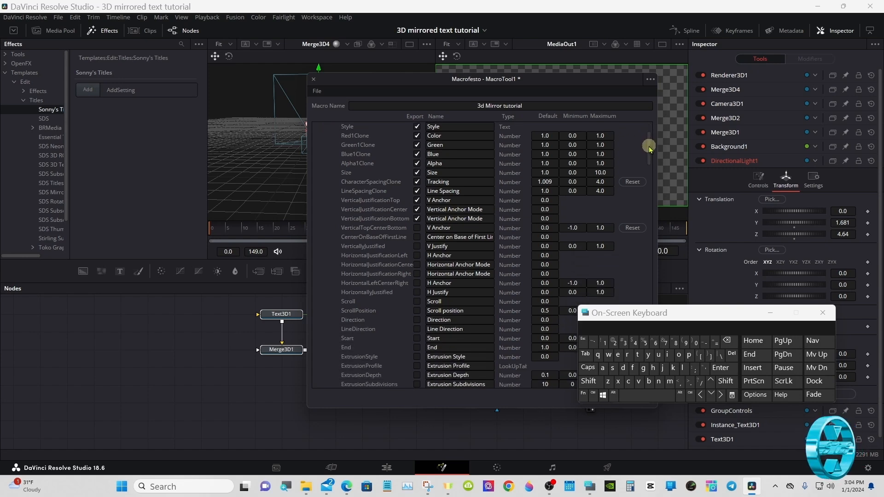
pyautogui.scroll(-3, 644, 151)
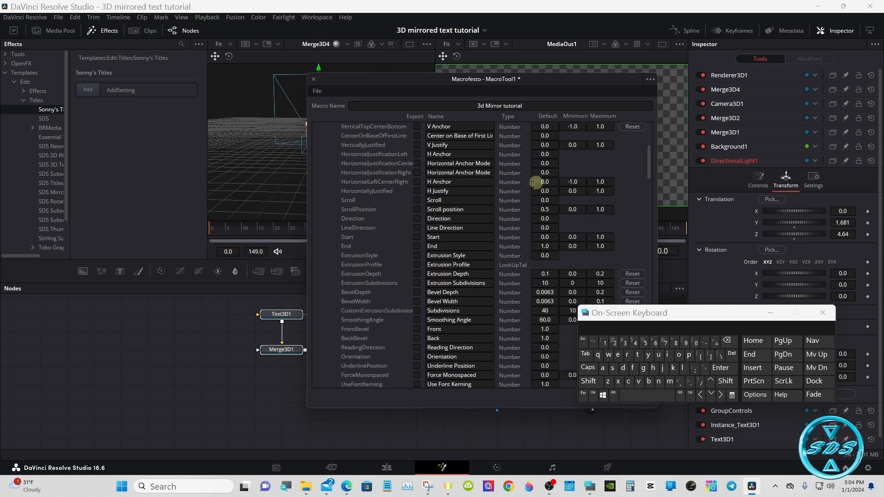
pyautogui.click(418, 228)
pyautogui.click(417, 237)
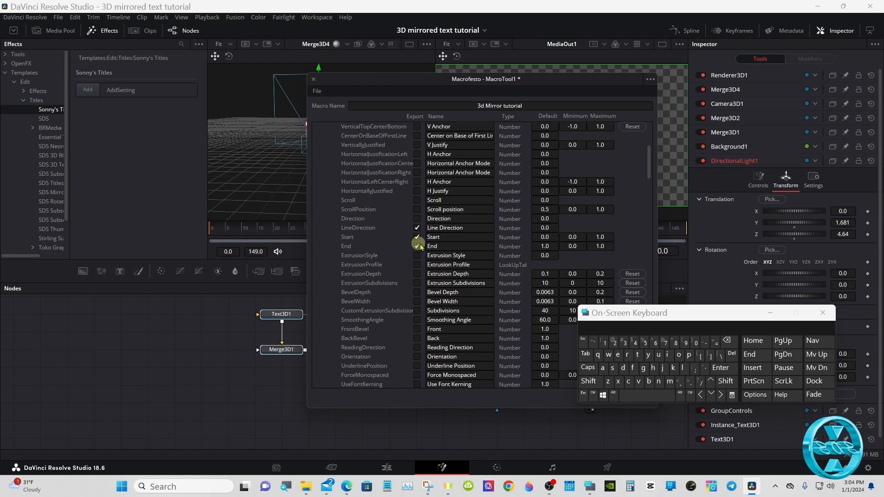
# Mark Text3D1's ExtrusionStyle, ExtrusionProfile, BevelDepth, FrontBevel and BackBevel parameters for export
pyautogui.click(418, 255)
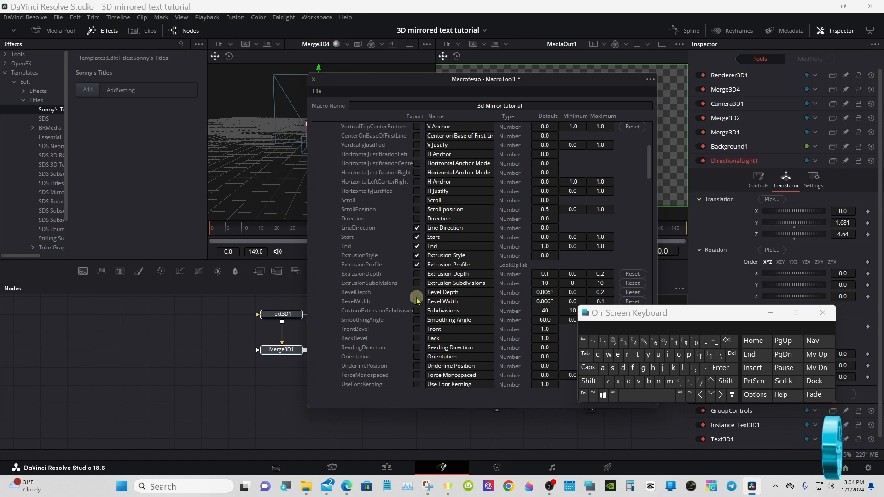
pyautogui.click(417, 292)
pyautogui.click(417, 329)
pyautogui.click(417, 338)
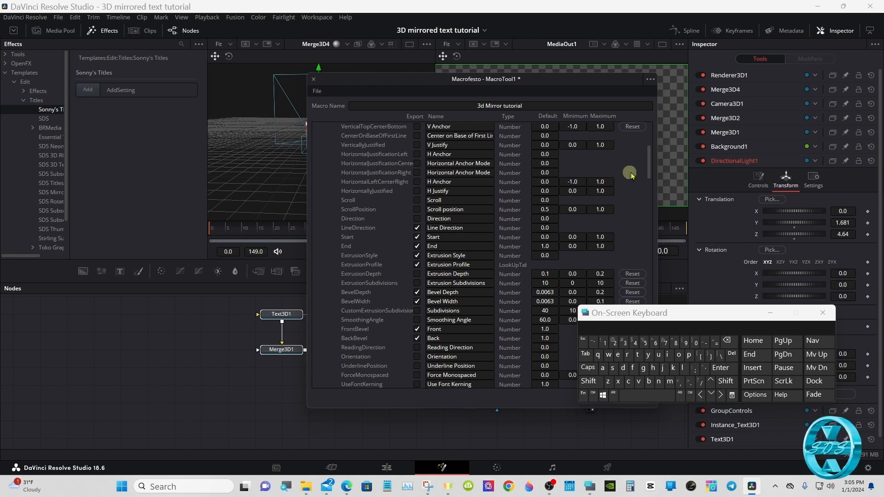
# Collapse Text3D1's Text, Layout and Transform parameter groups in the macro editor
pyautogui.scroll(1, 648, 165)
pyautogui.moveTo(648, 165); pyautogui.dragTo(648, 135)
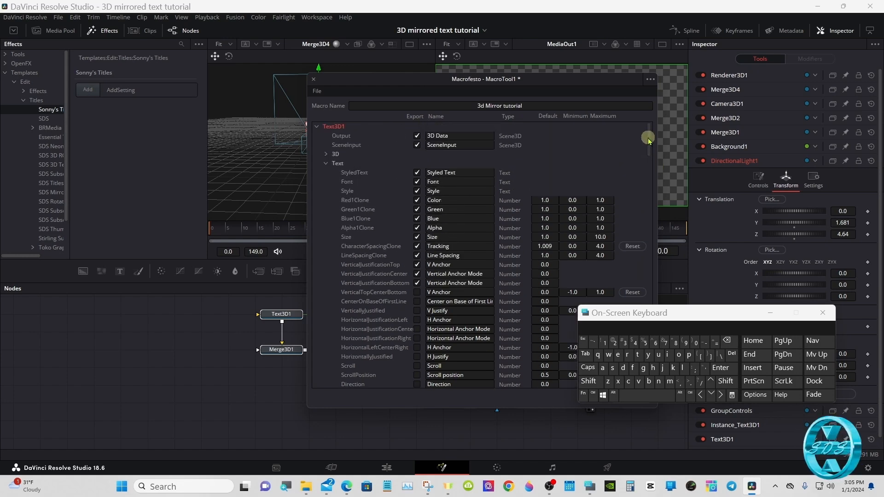
pyautogui.click(325, 163)
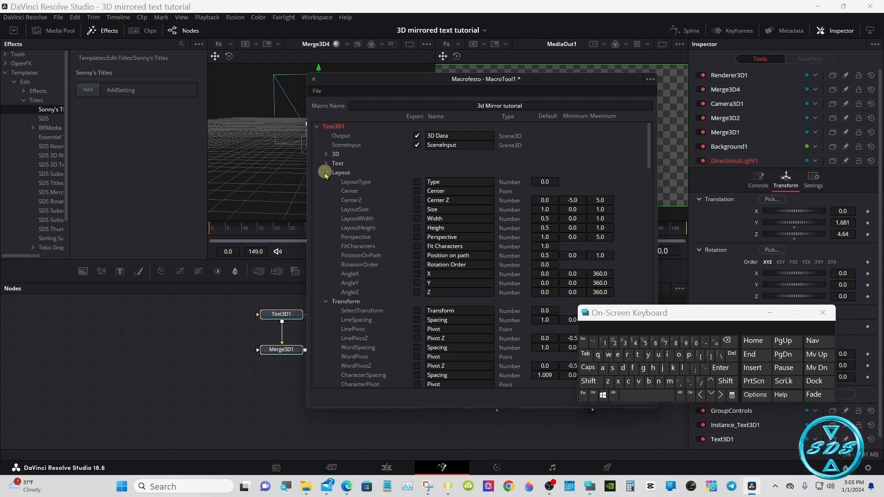
pyautogui.click(326, 173)
pyautogui.click(326, 182)
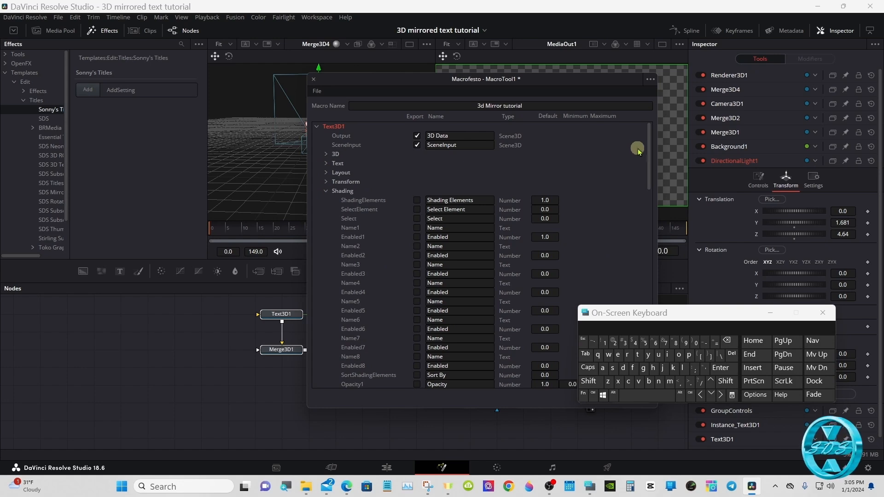
# Mark ShadingElements and SelectElement in Text3D1's Shading group for export
pyautogui.moveTo(646, 146); pyautogui.dragTo(646, 156)
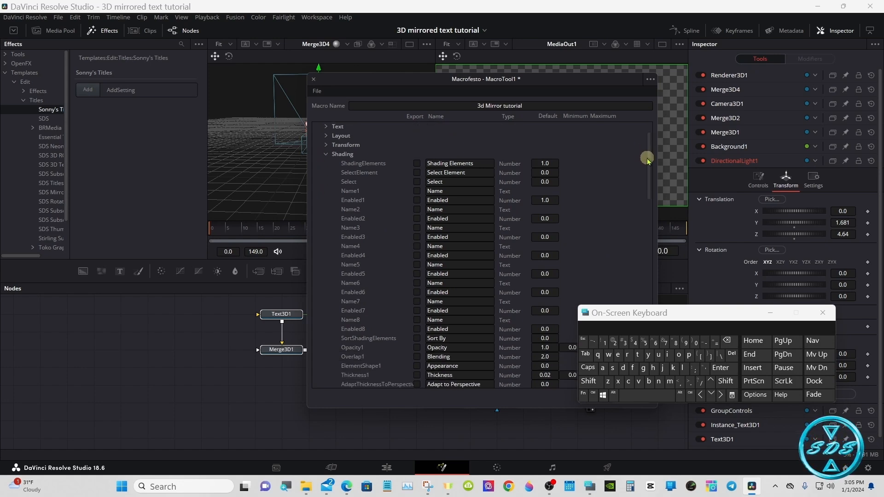
pyautogui.click(417, 164)
pyautogui.click(417, 173)
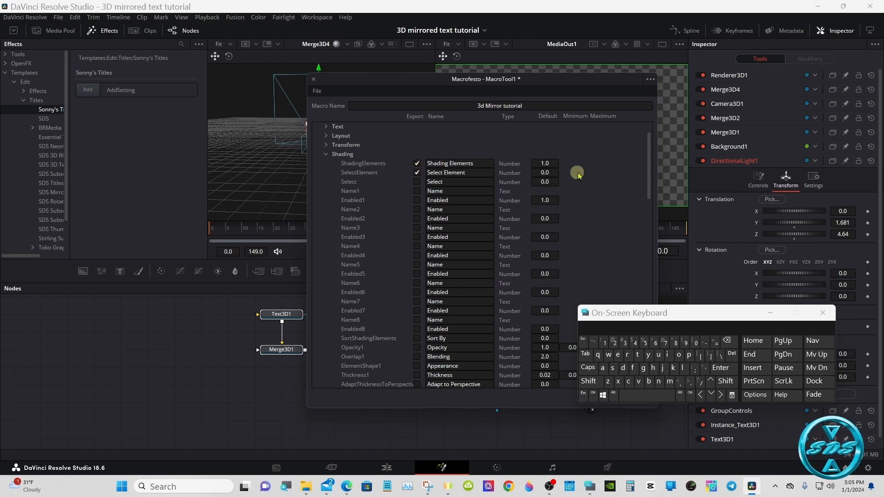
# Select the Text3D1 node, move the on-screen keyboard off its shading settings and turn off Use One Material
pyautogui.moveTo(647, 173); pyautogui.dragTo(649, 189)
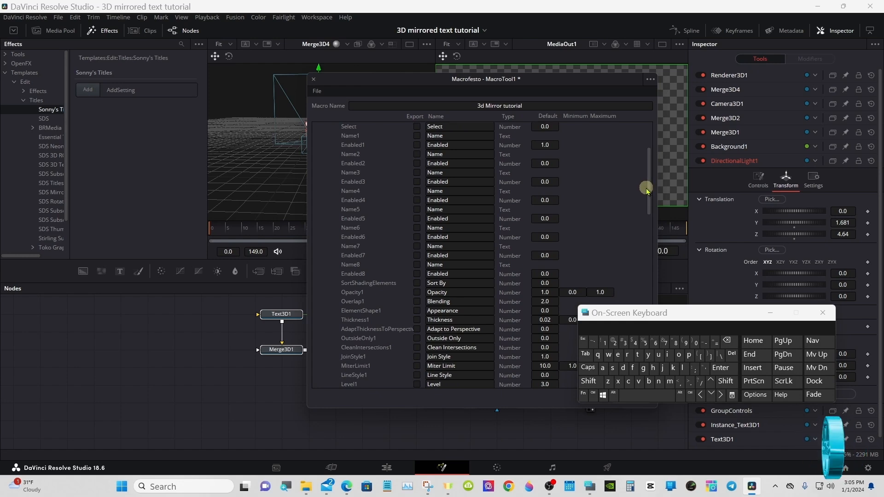
pyautogui.moveTo(647, 181); pyautogui.dragTo(649, 197)
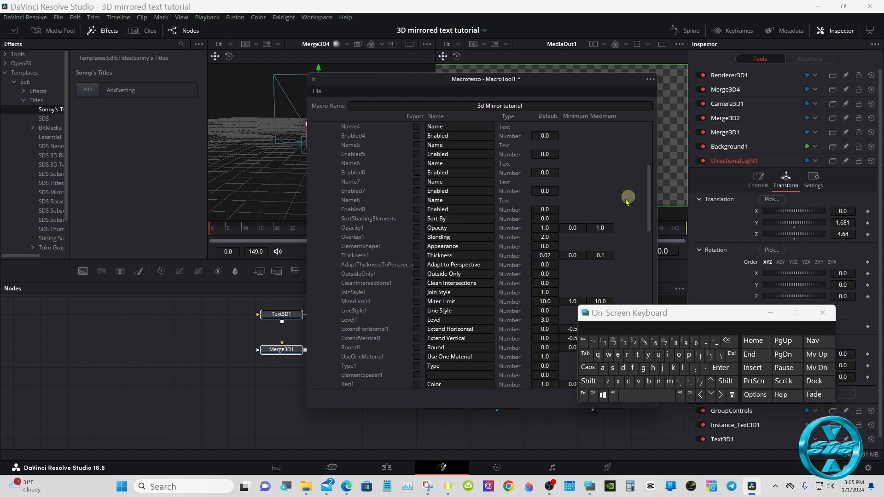
pyautogui.click(288, 317)
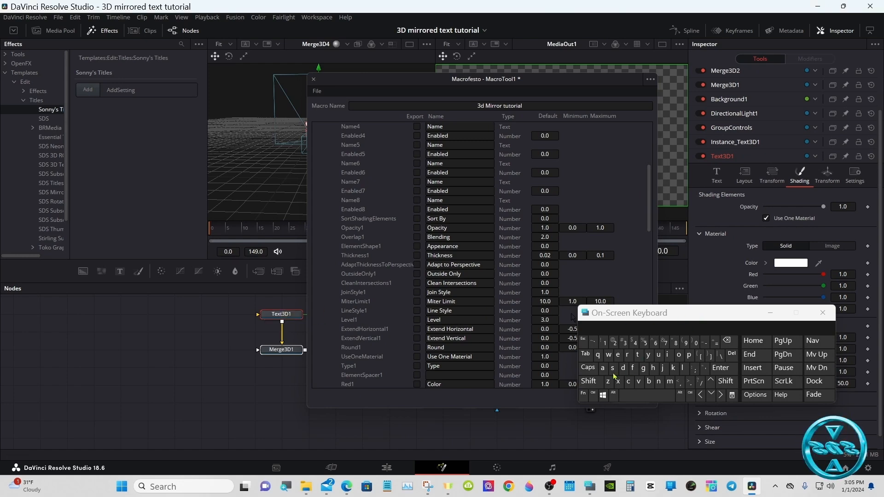
pyautogui.moveTo(726, 324); pyautogui.dragTo(577, 384)
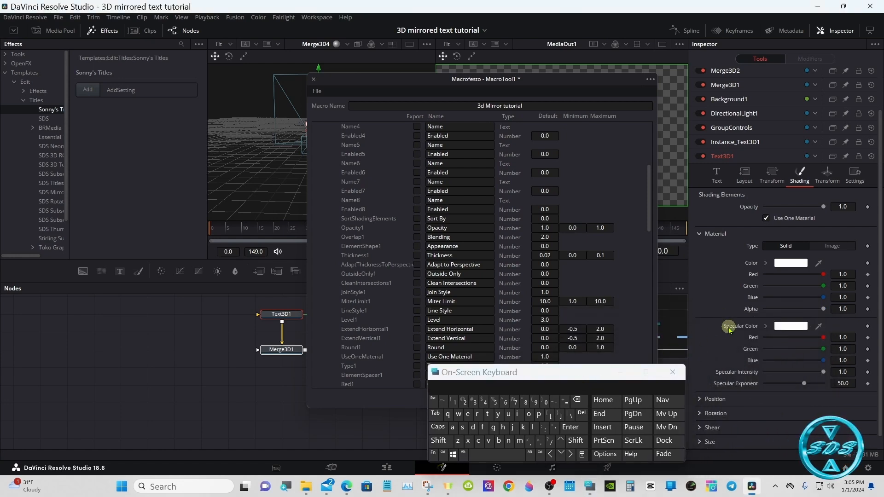
pyautogui.click(766, 219)
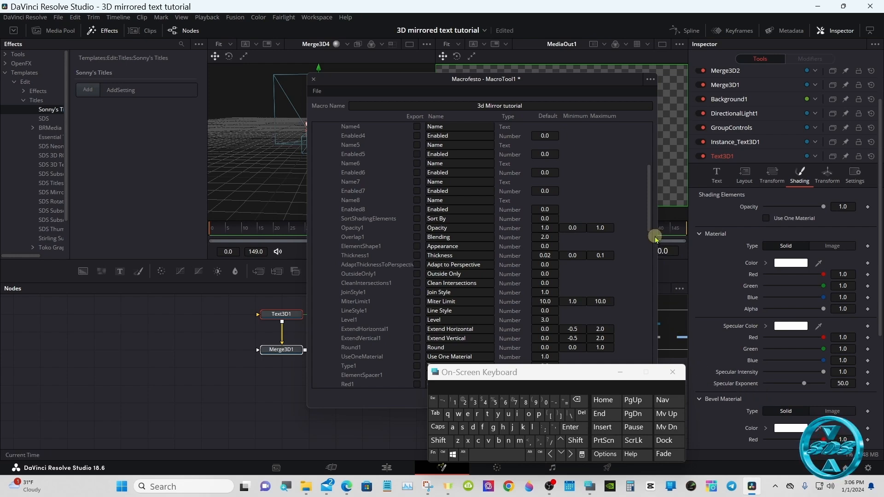
# Mark Text3D1's UseOneMaterial, Type1, ElementSpacer1, Red1, Green1, Blue1 and Alpha1 shading parameters for export
pyautogui.scroll(-3, 652, 223)
pyautogui.scroll(-5, 652, 222)
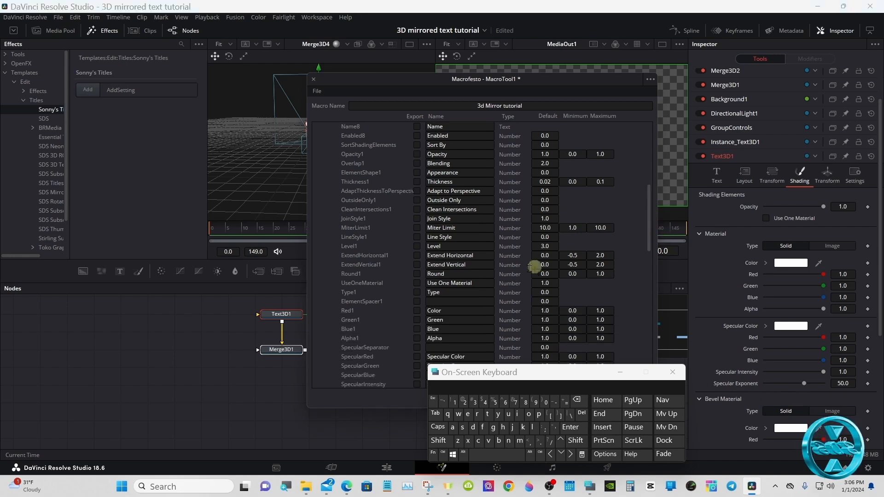
pyautogui.click(418, 293)
pyautogui.click(418, 301)
pyautogui.click(418, 311)
pyautogui.click(417, 319)
pyautogui.click(417, 329)
pyautogui.click(417, 339)
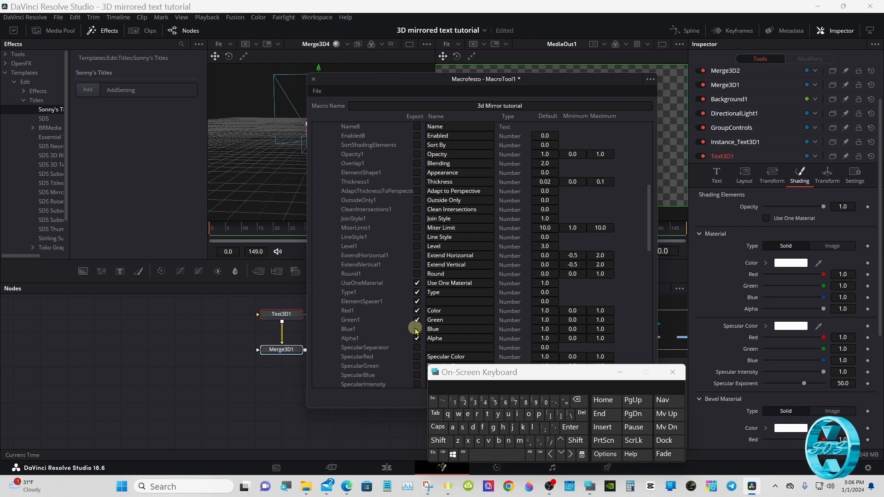
pyautogui.click(416, 339)
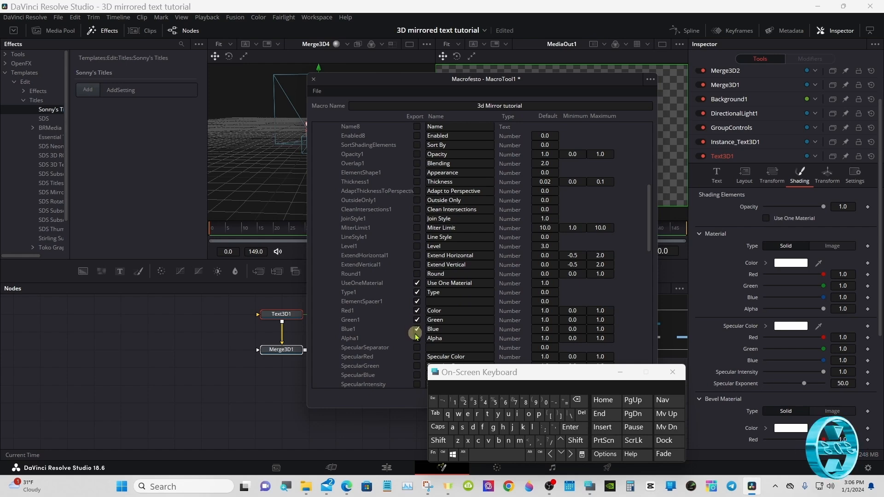
pyautogui.click(418, 330)
pyautogui.click(418, 339)
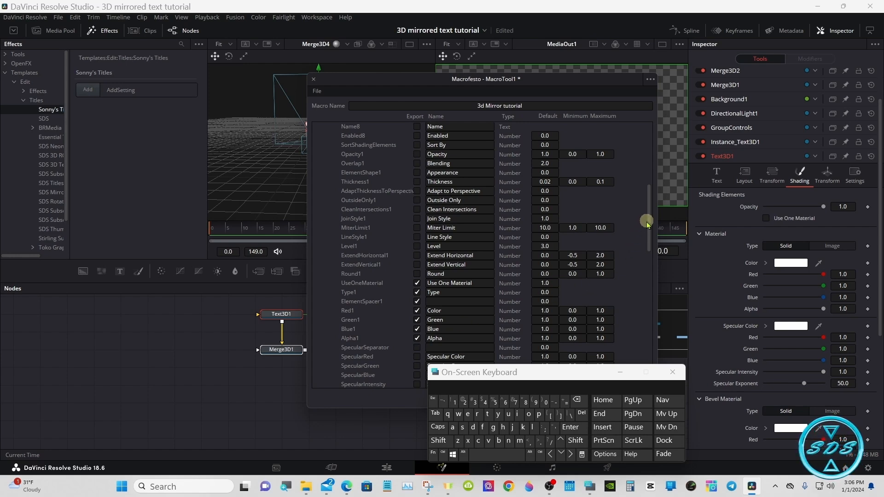
# Mark Text3D1's ImageSource1, ColorImage1, ColorFile1, ColorBrush1 and ShadingGradient1 parameters for export
pyautogui.moveTo(646, 224); pyautogui.dragTo(648, 238)
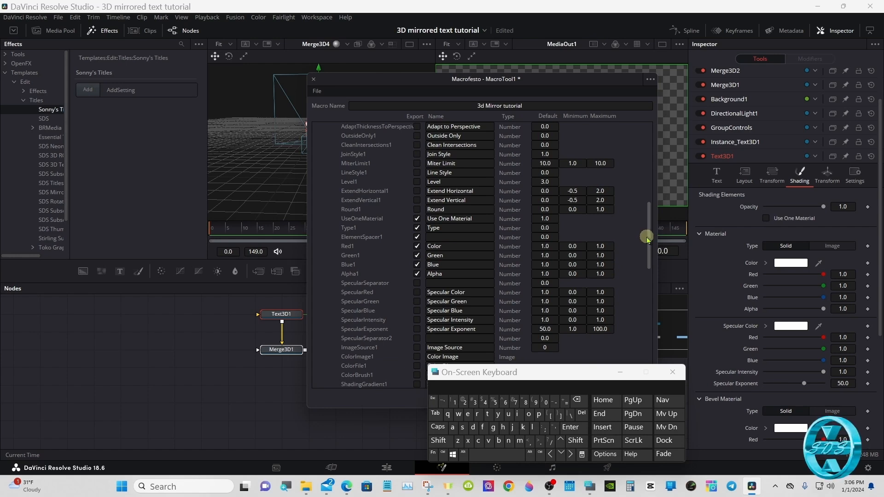
pyautogui.moveTo(647, 239); pyautogui.dragTo(651, 247)
pyautogui.click(418, 283)
pyautogui.click(418, 292)
pyautogui.click(417, 301)
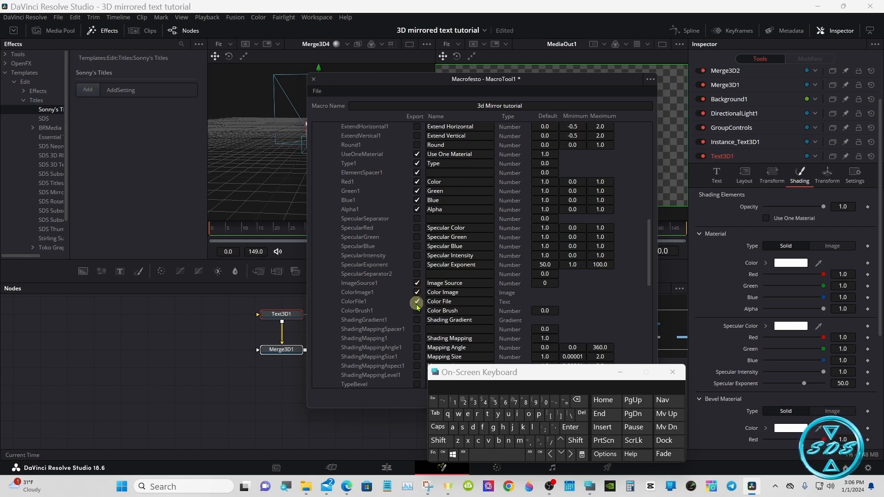
pyautogui.click(417, 310)
pyautogui.click(417, 320)
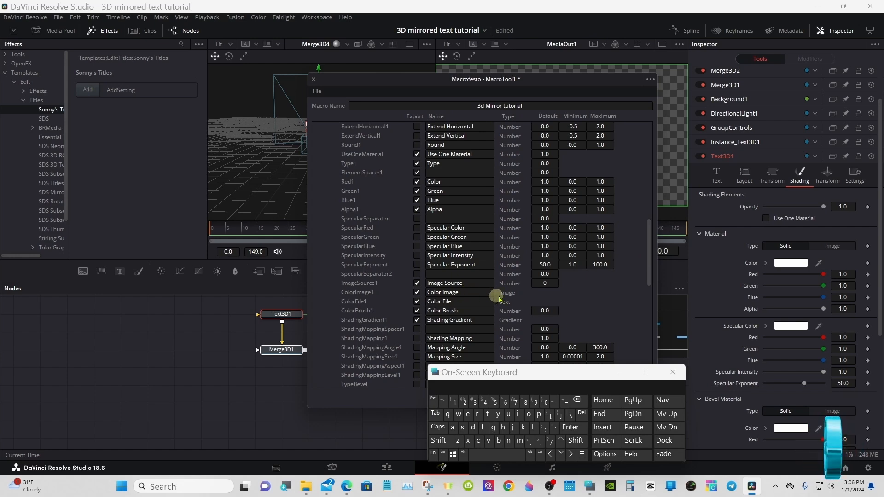
# Turn Use One Material back on for Text3D1 and mark its SizeX1 and SizeY1 shading parameters for export
pyautogui.click(771, 220)
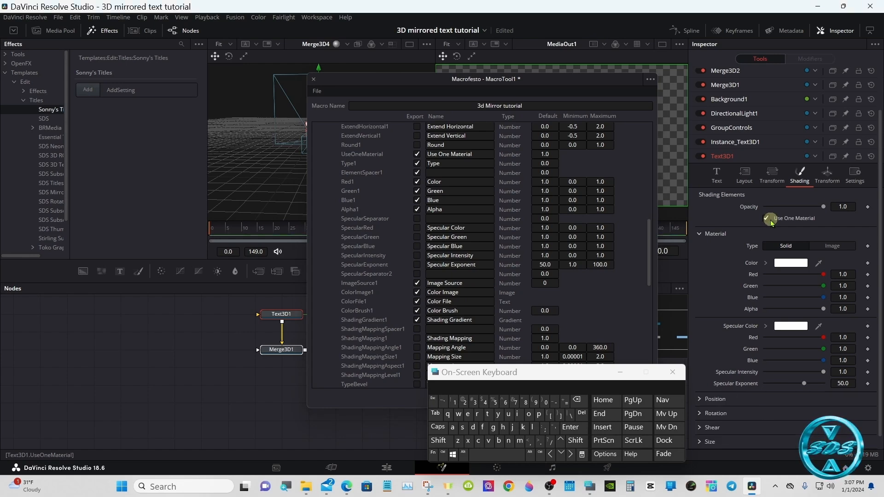
pyautogui.moveTo(651, 223); pyautogui.dragTo(648, 320)
pyautogui.click(417, 283)
pyautogui.click(417, 292)
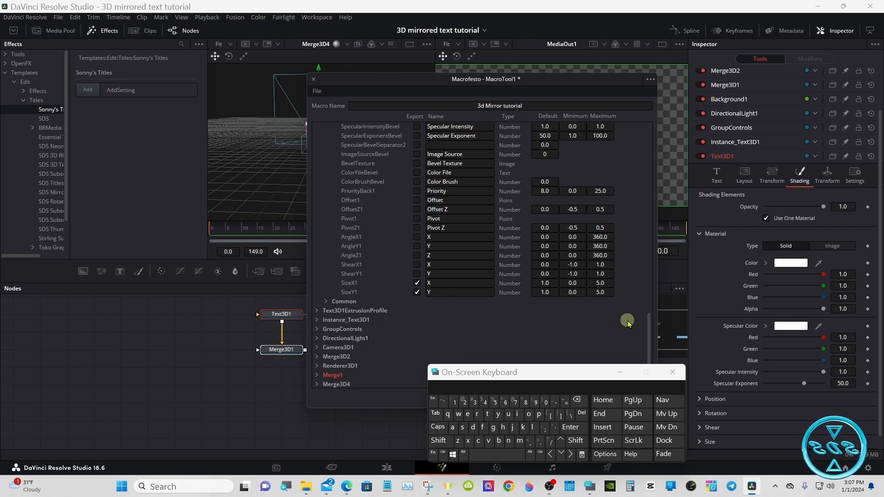
# Collapse Text3D1's Shading group and the whole Text3D1 entry in the macro's parameter list
pyautogui.moveTo(647, 327); pyautogui.dragTo(654, 146)
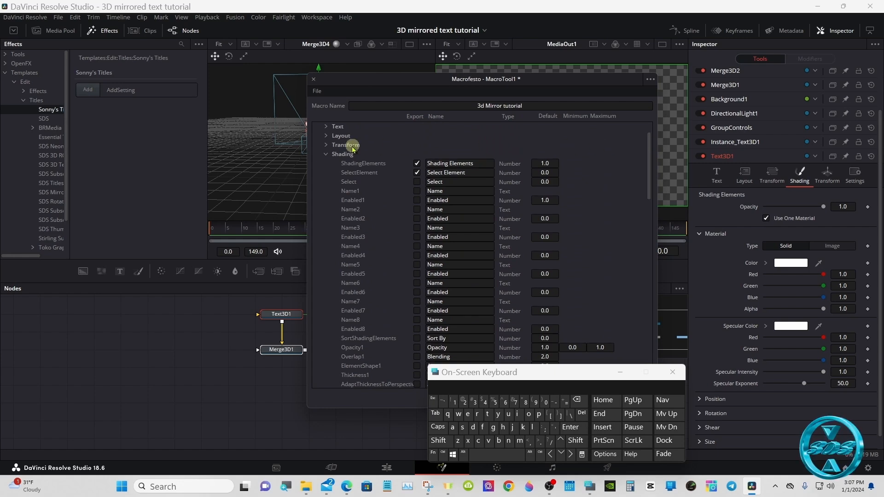
pyautogui.click(325, 153)
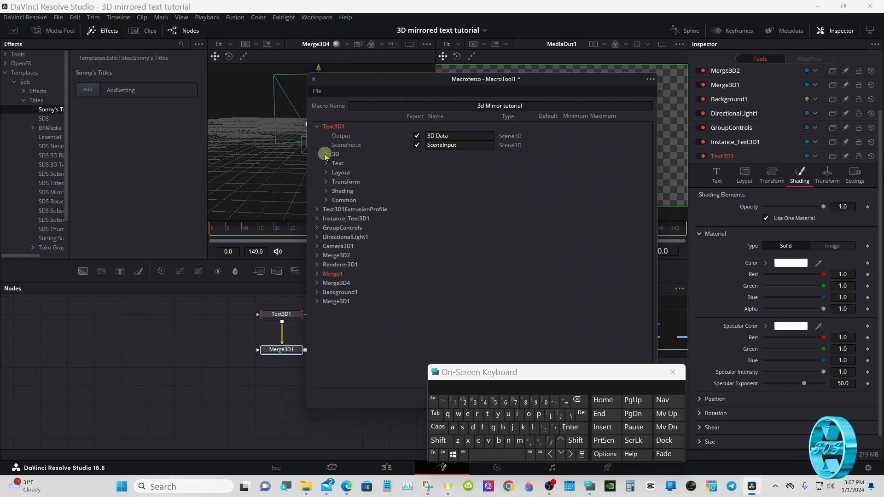
pyautogui.click(317, 129)
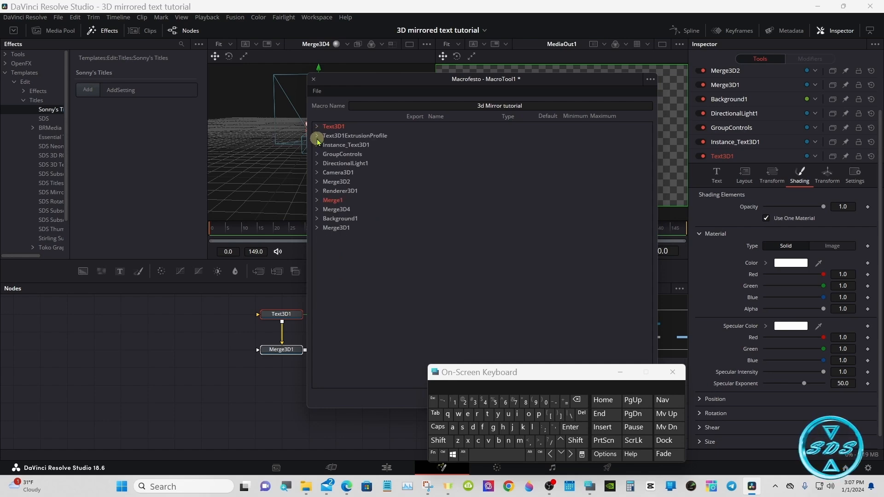
pyautogui.click(317, 130)
pyautogui.click(317, 130)
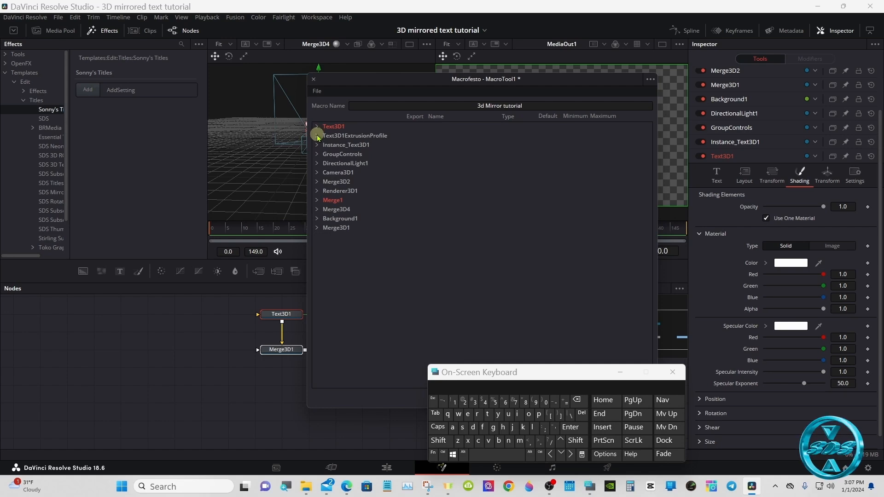
# Expand Instance_Text3D1 in the macro's parameter list and mark its Output and SceneInput for export
pyautogui.click(317, 145)
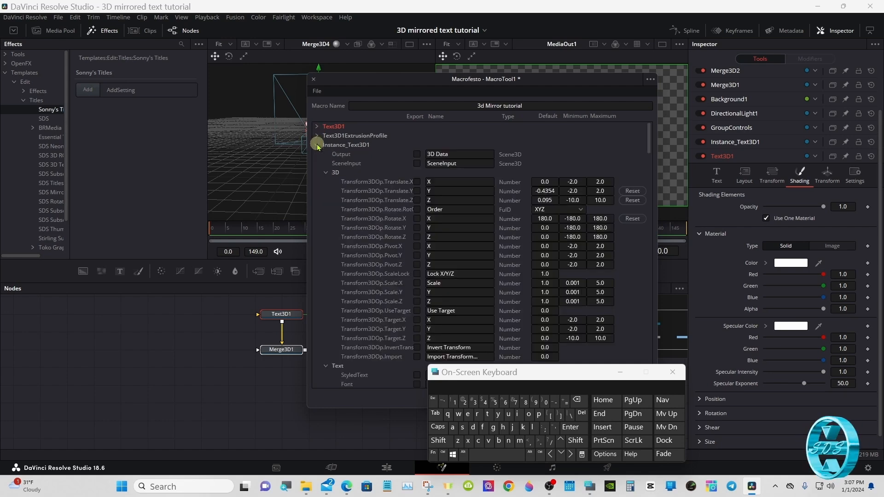
pyautogui.click(417, 155)
pyautogui.click(418, 163)
pyautogui.moveTo(649, 134)
pyautogui.mouseDown()
pyautogui.moveTo(654, 152)
pyautogui.moveTo(648, 138)
pyautogui.mouseUp()
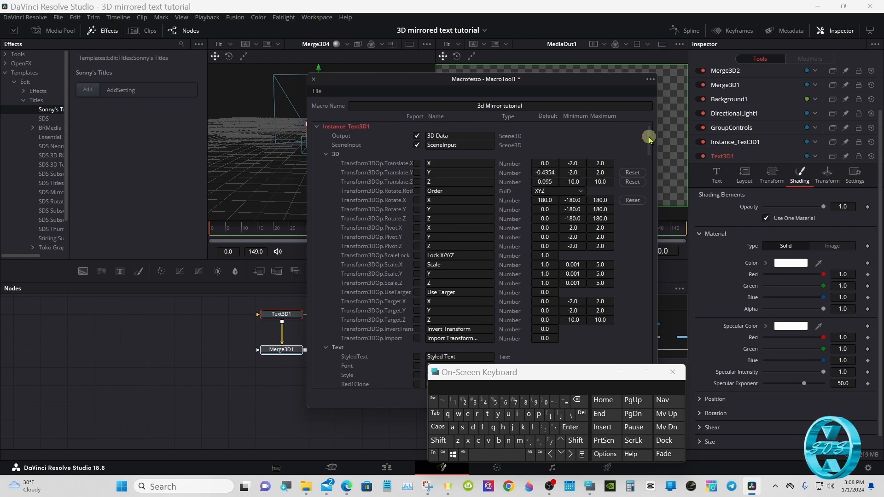
# Collapse Instance_Text3D1's 3D, Text, Layout and Transform parameter groups
pyautogui.click(327, 154)
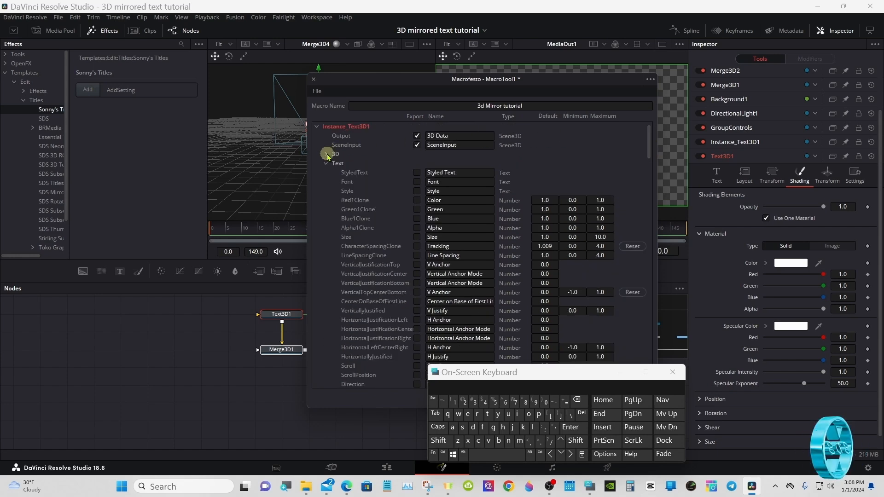
pyautogui.click(327, 164)
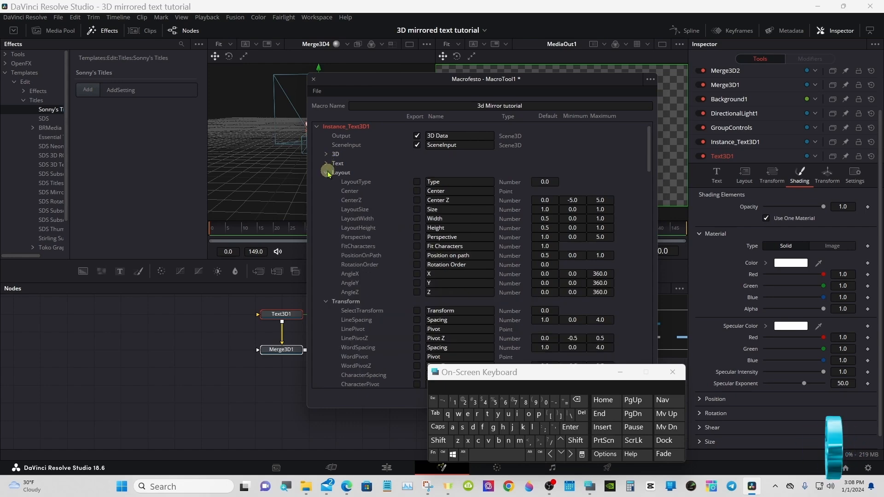
pyautogui.click(328, 173)
pyautogui.click(327, 182)
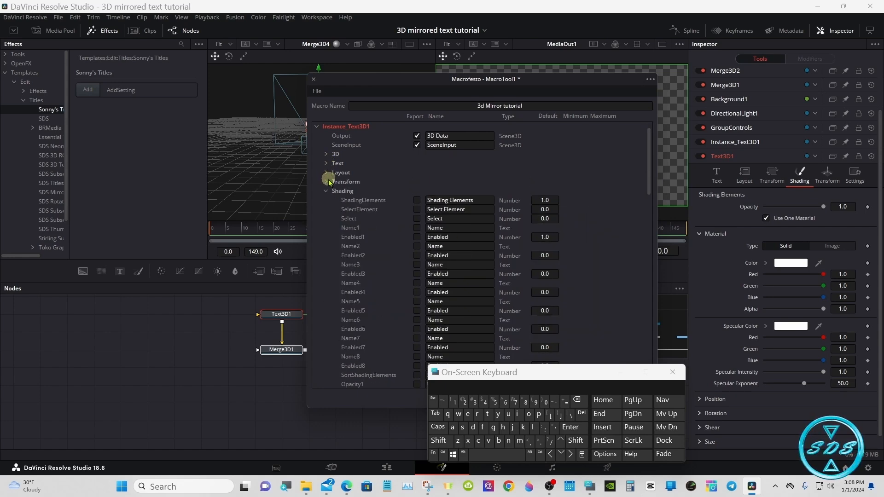
# Mark Instance_Text3D1's Opacity1 shading parameter for export and name it "Reflection Opacity"
pyautogui.moveTo(645, 158); pyautogui.dragTo(647, 169)
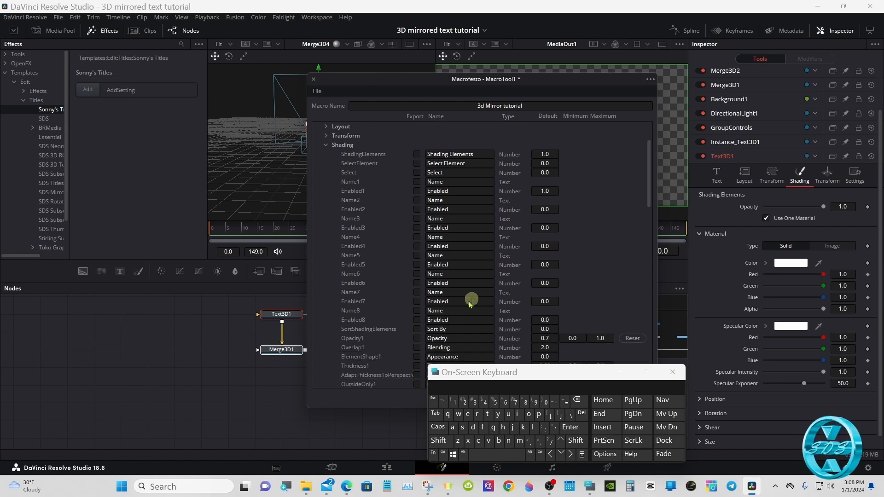
pyautogui.click(428, 341)
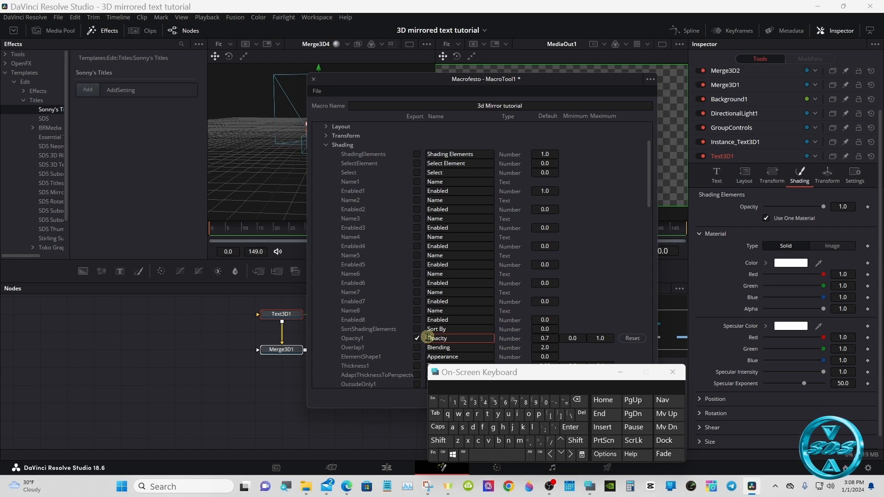
pyautogui.click(439, 441)
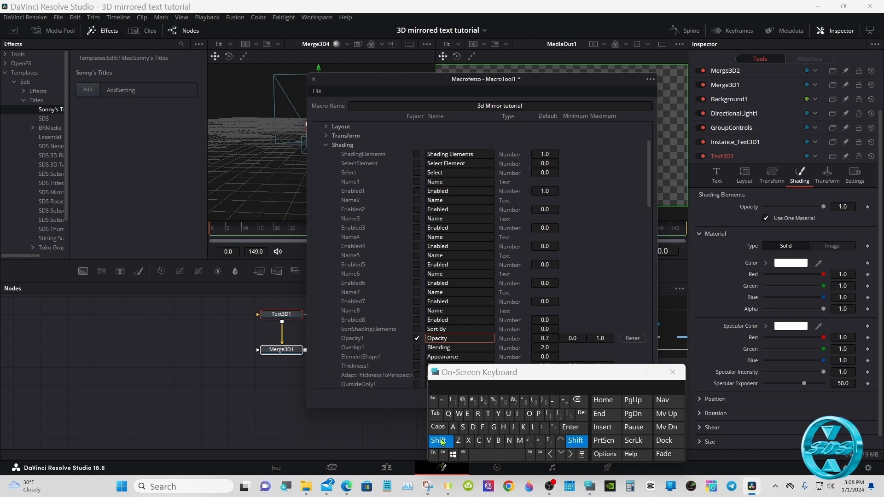
pyautogui.click(478, 414)
pyautogui.click(467, 414)
pyautogui.click(484, 429)
pyautogui.click(533, 427)
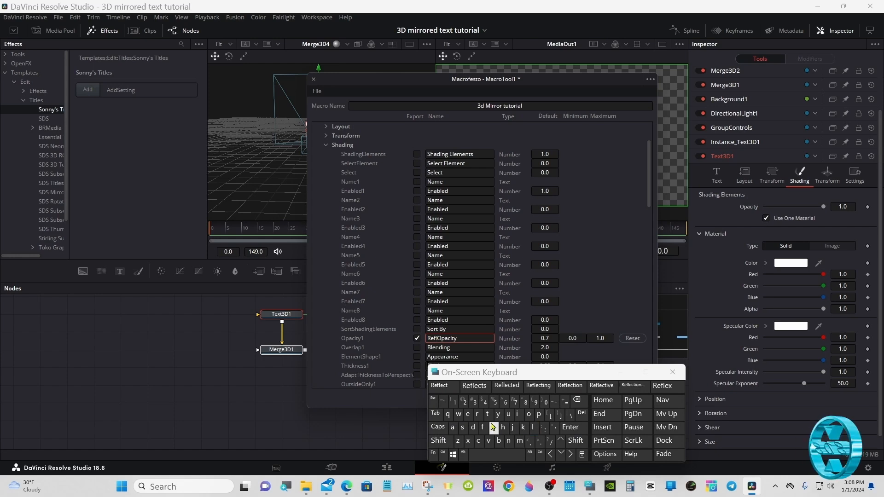
pyautogui.click(468, 414)
pyautogui.click(468, 441)
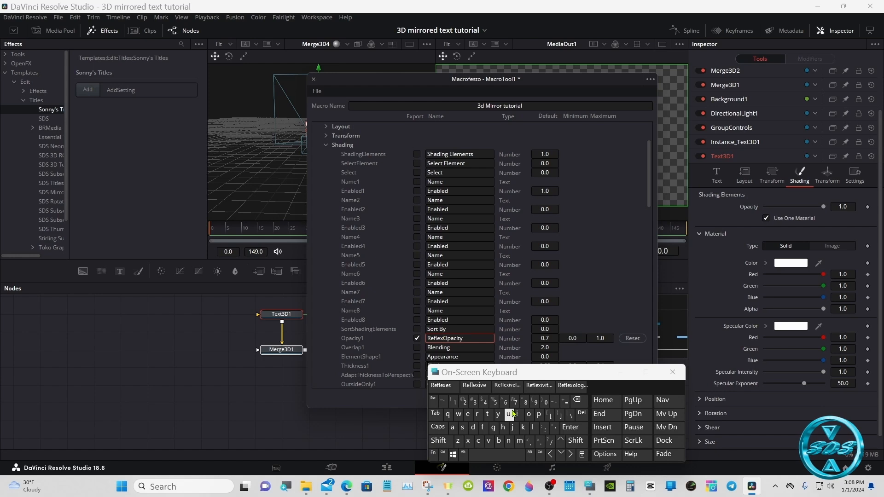
pyautogui.click(577, 400)
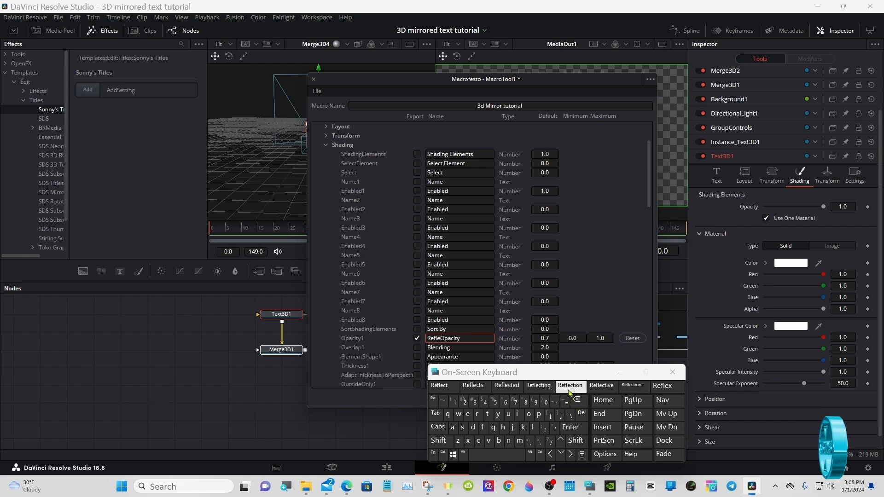
pyautogui.click(570, 387)
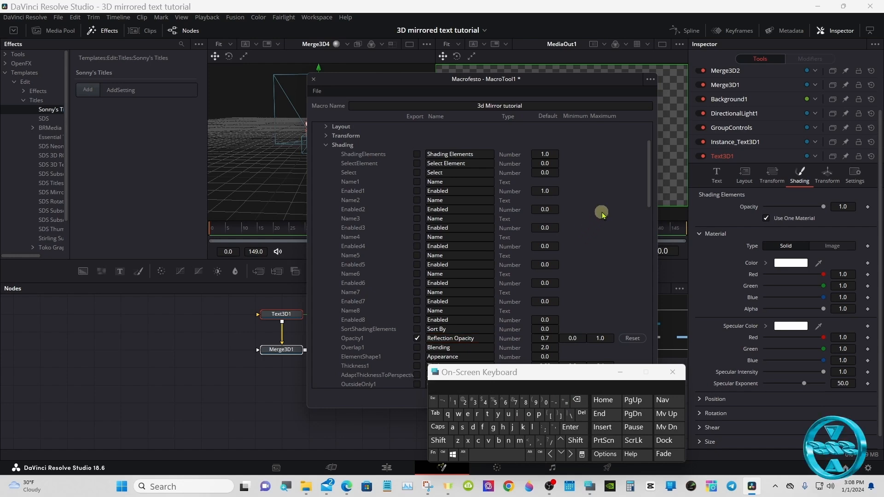
# Collapse Instance_Text3D1's parameters and mark the Output and SceneInput of GroupControls for export
pyautogui.click(325, 146)
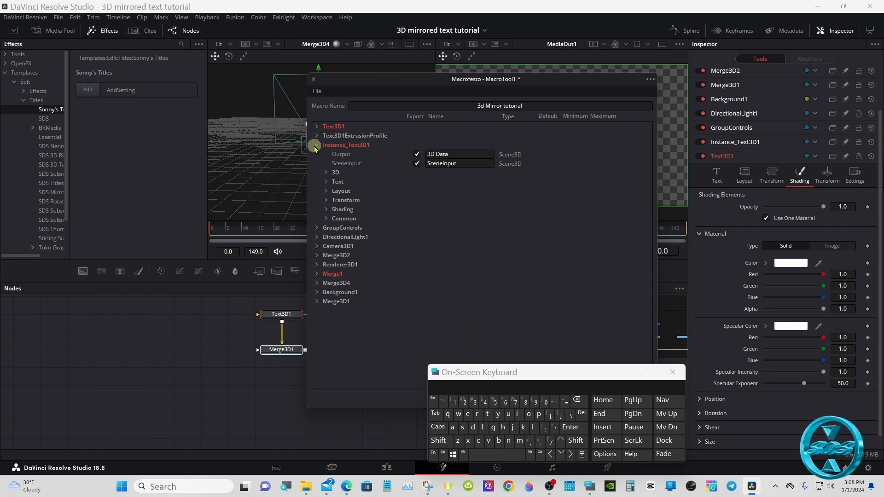
pyautogui.click(316, 145)
pyautogui.click(316, 154)
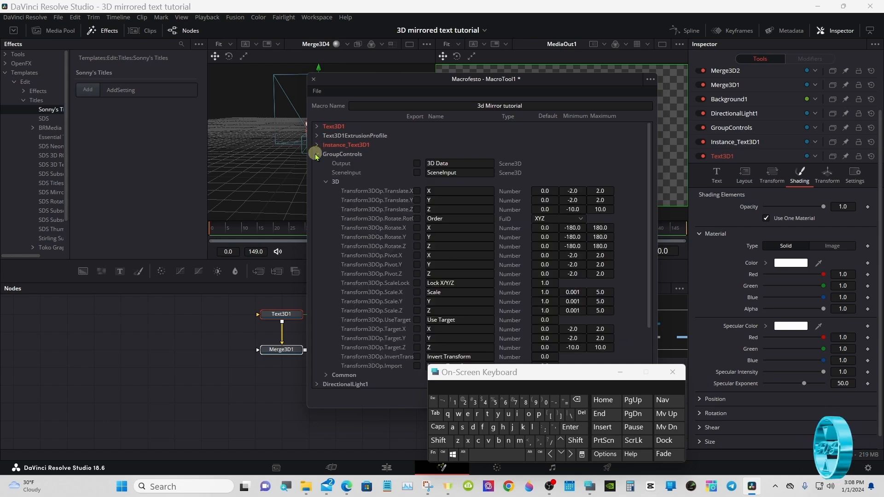
pyautogui.click(417, 163)
pyautogui.click(417, 172)
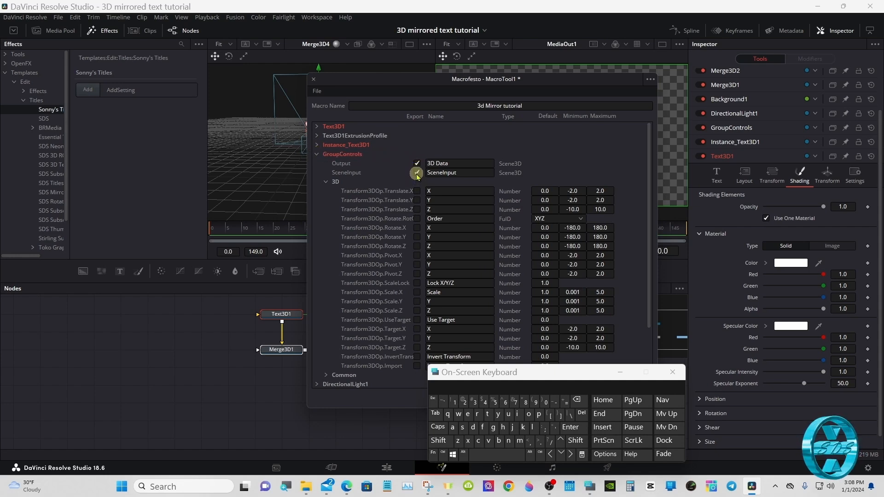
# Mark the Translate.X, Translate.Y, Translate.Z and Scale.X parameters of GroupControls for export
pyautogui.click(417, 191)
pyautogui.click(417, 201)
pyautogui.click(417, 210)
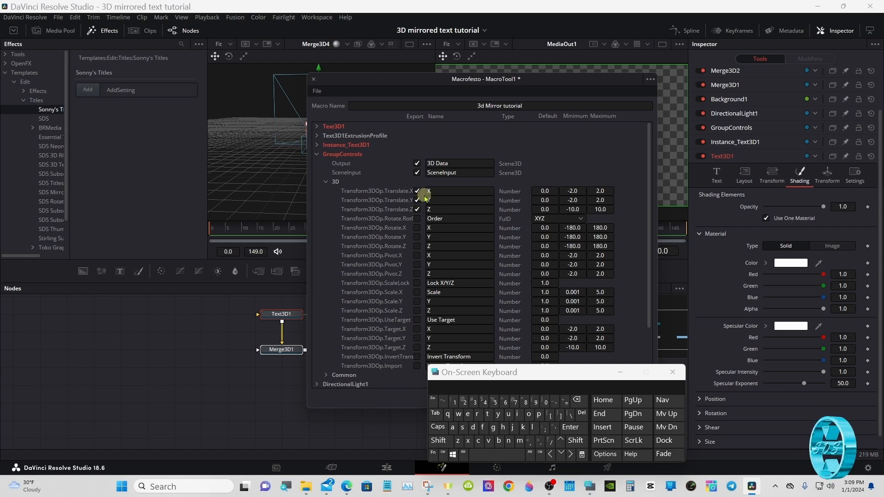
pyautogui.click(417, 292)
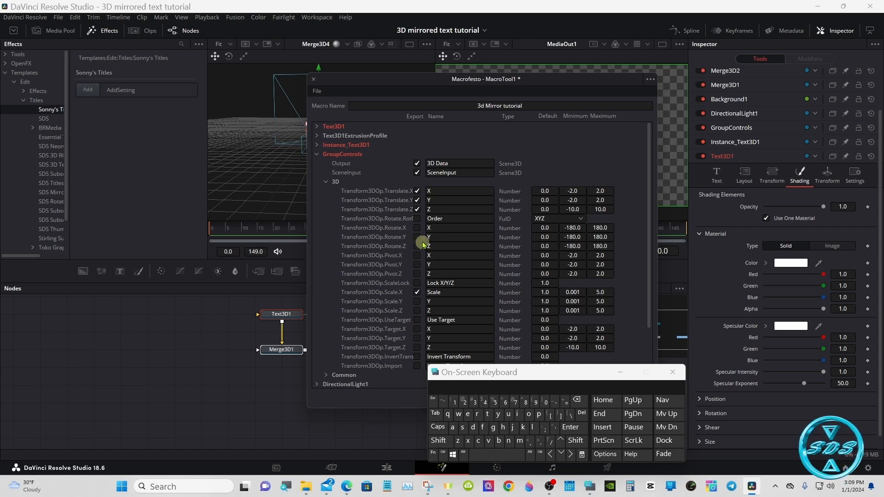
# Rename the exported Translate.X parameter of GroupControls to "Group Controls X"
pyautogui.click(427, 190)
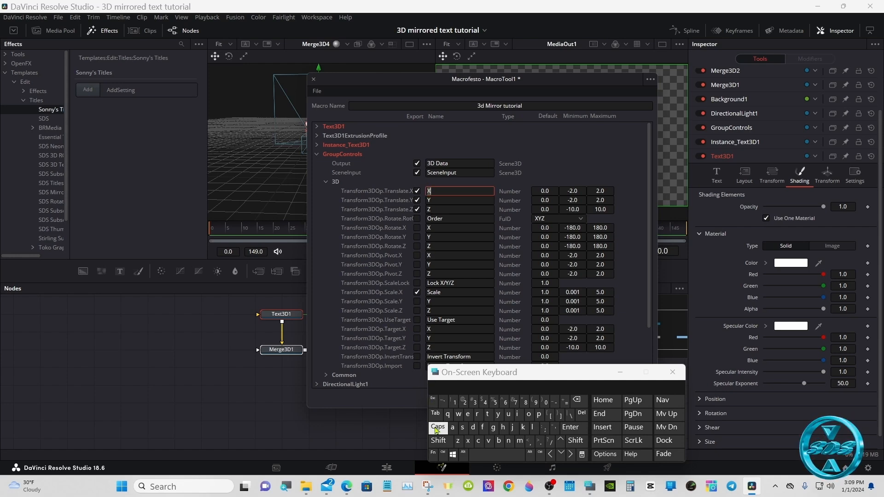
pyautogui.click(441, 440)
pyautogui.click(493, 429)
pyautogui.click(479, 416)
pyautogui.click(529, 415)
pyautogui.click(446, 388)
pyautogui.click(440, 441)
pyautogui.click(478, 441)
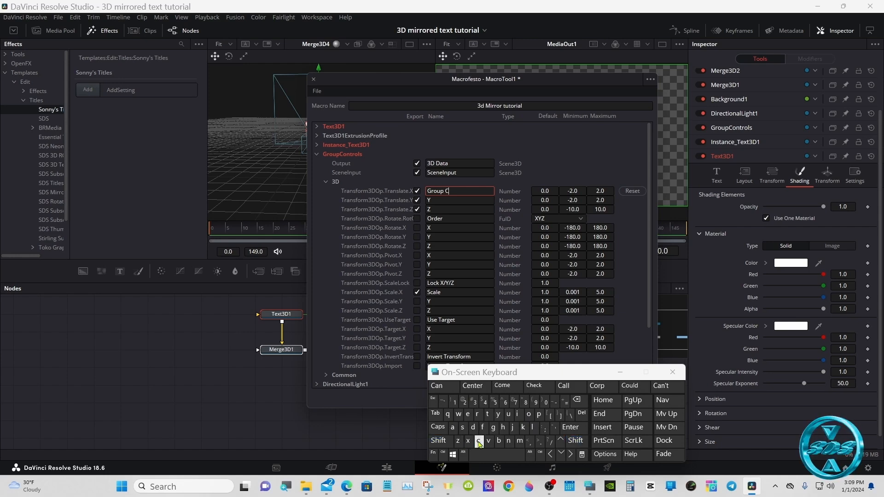
pyautogui.click(529, 416)
pyautogui.click(509, 442)
pyautogui.click(488, 416)
pyautogui.click(478, 415)
pyautogui.click(541, 389)
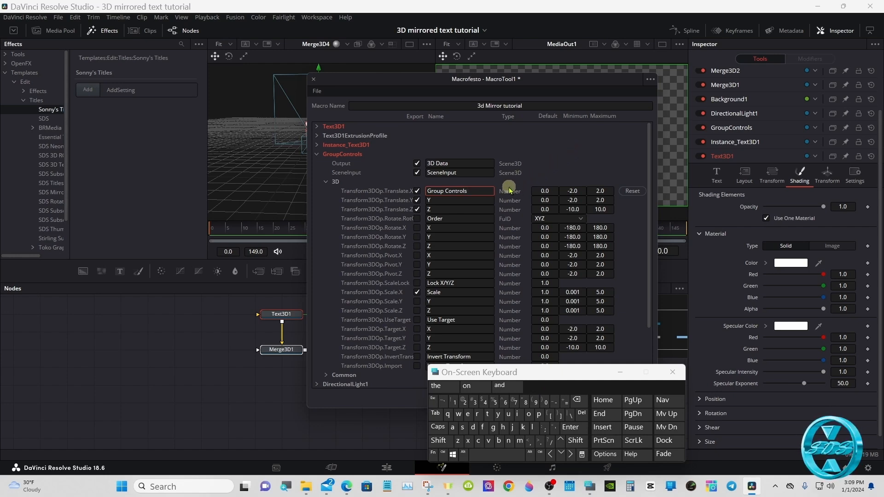
pyautogui.click(438, 441)
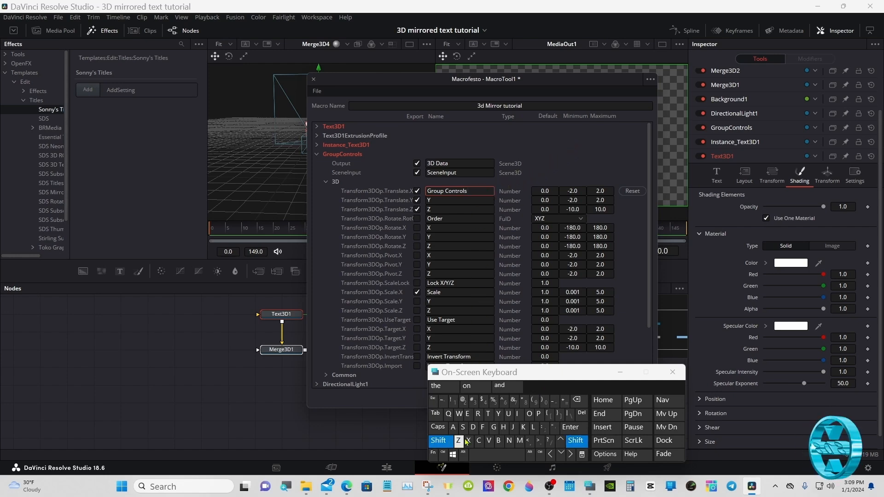
pyautogui.click(469, 442)
pyautogui.click(561, 163)
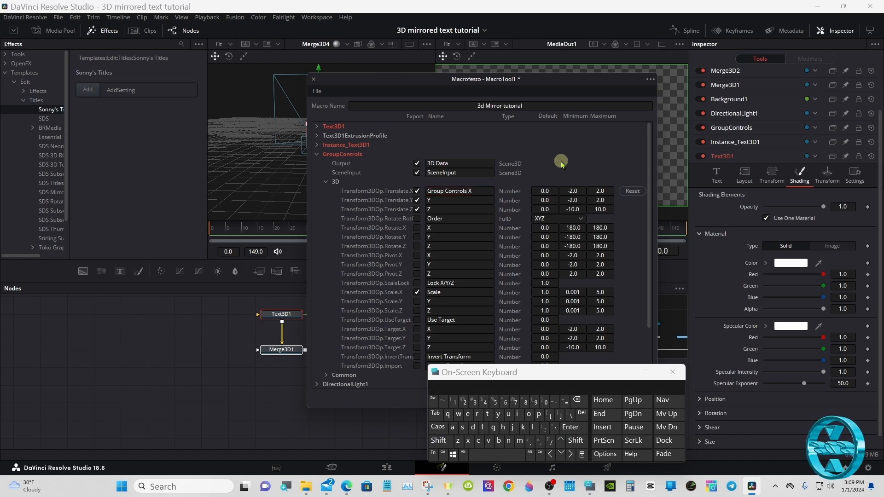
pyautogui.click(326, 183)
pyautogui.click(317, 155)
pyautogui.click(318, 163)
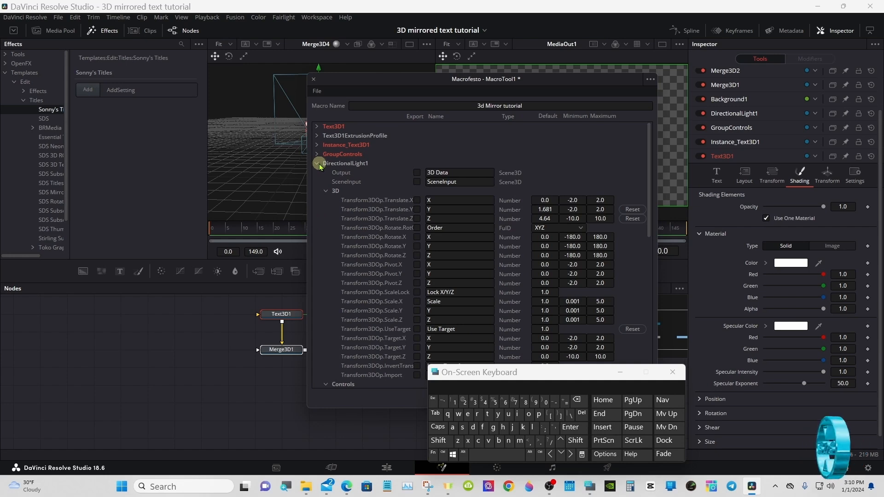
pyautogui.click(319, 164)
pyautogui.click(317, 155)
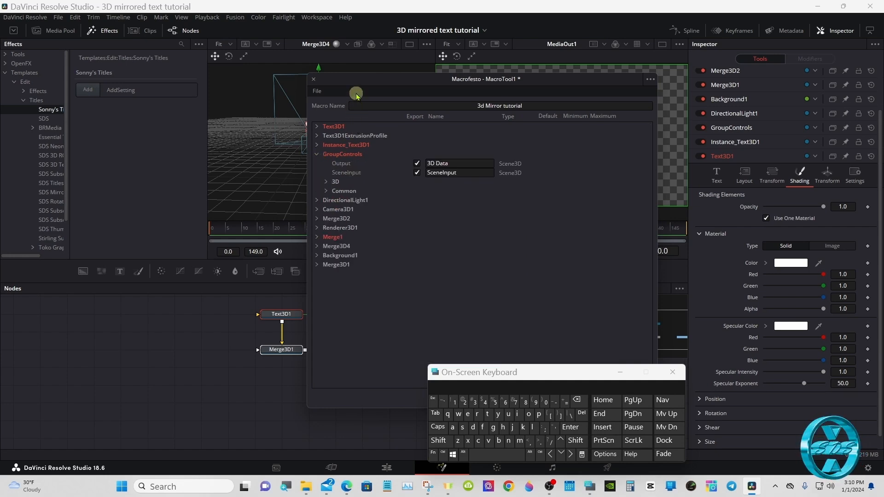
# Show the GroupControls node's settings beside the macro's 3D parameter list and mark its Rotate.Y parameter for export
pyautogui.moveTo(359, 81); pyautogui.dragTo(457, 82)
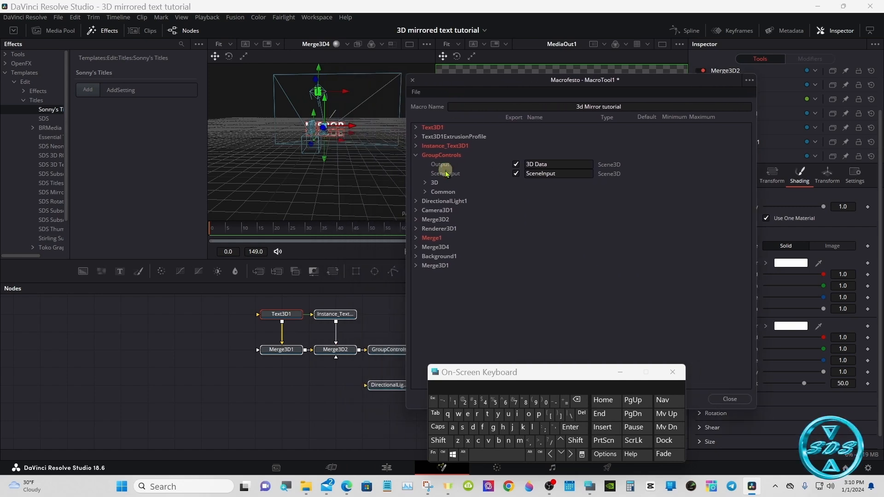
pyautogui.click(425, 183)
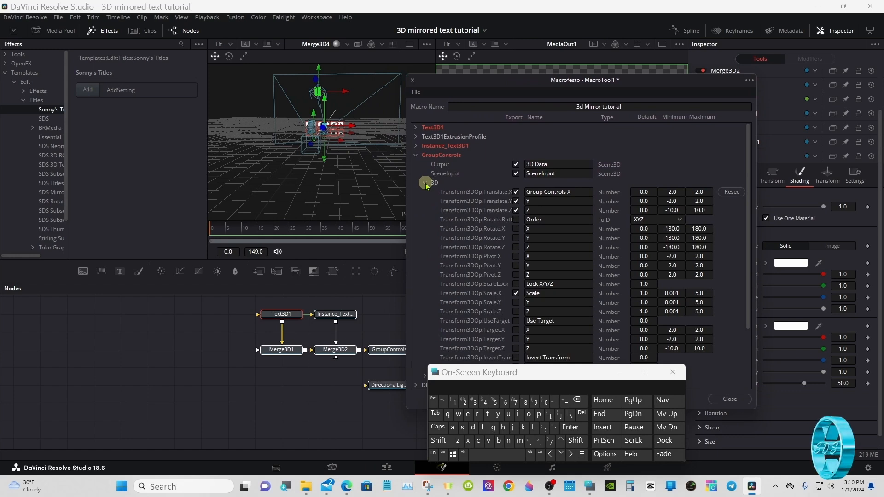
pyautogui.click(392, 349)
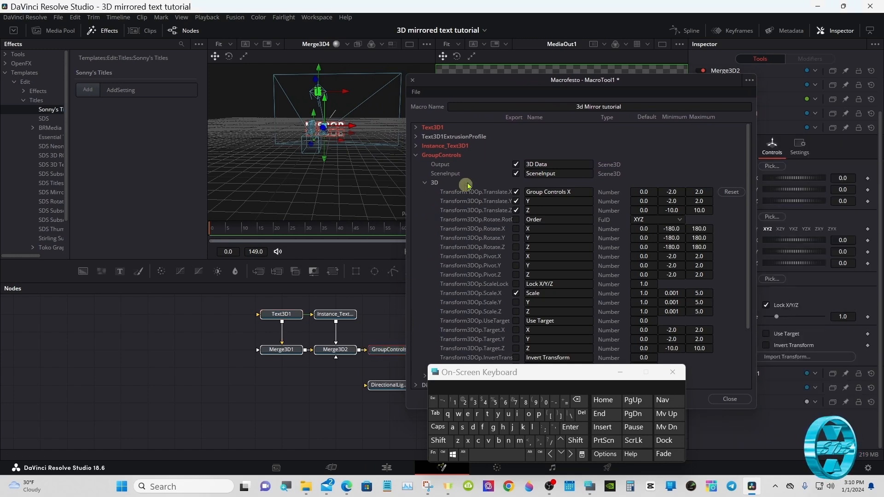
pyautogui.moveTo(520, 85); pyautogui.dragTo(417, 87)
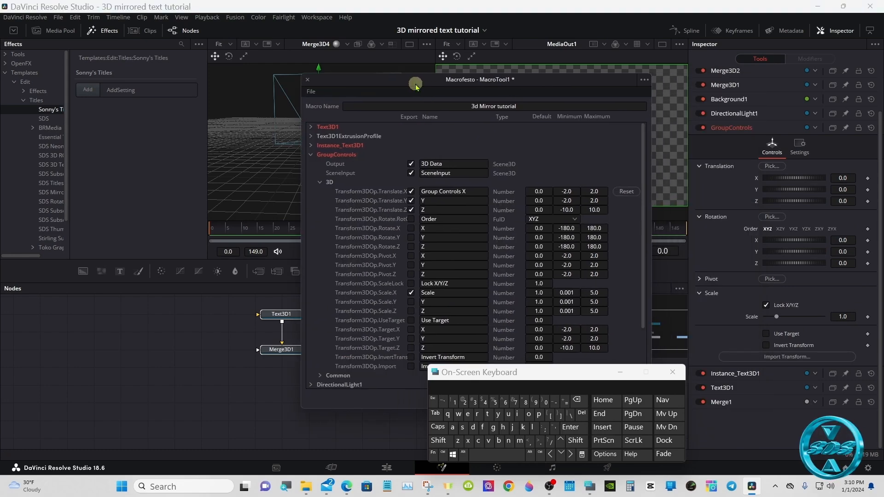
pyautogui.moveTo(415, 85); pyautogui.dragTo(355, 122)
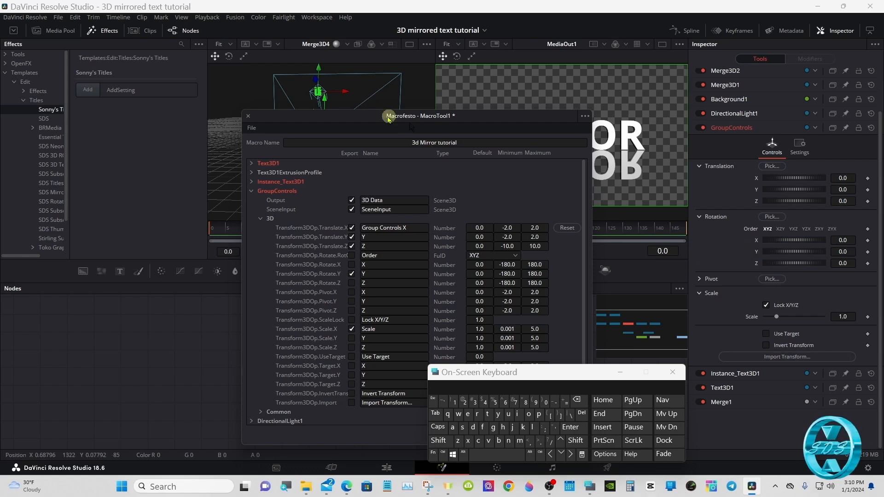
pyautogui.moveTo(351, 116); pyautogui.dragTo(411, 51)
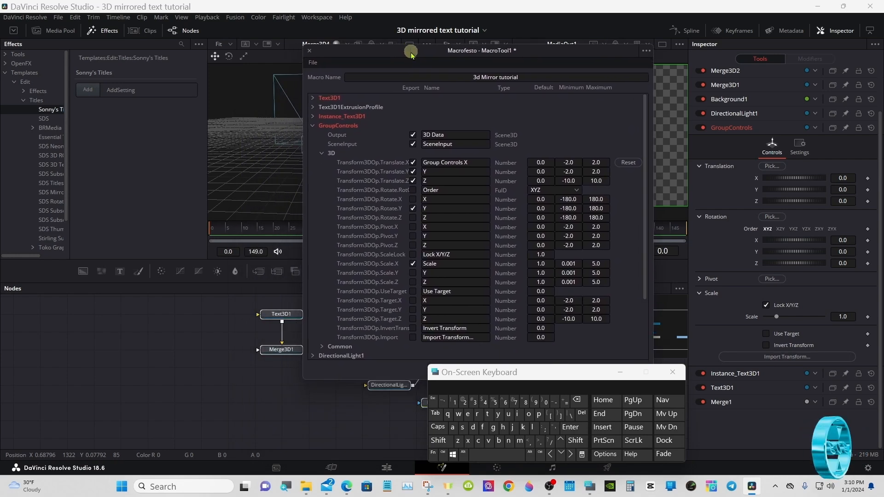
# Collapse GroupControls, expand DirectionalLight1 and mark its Translate.X and Translate.Y parameters for export
pyautogui.click(322, 153)
pyautogui.click(312, 126)
pyautogui.click(314, 135)
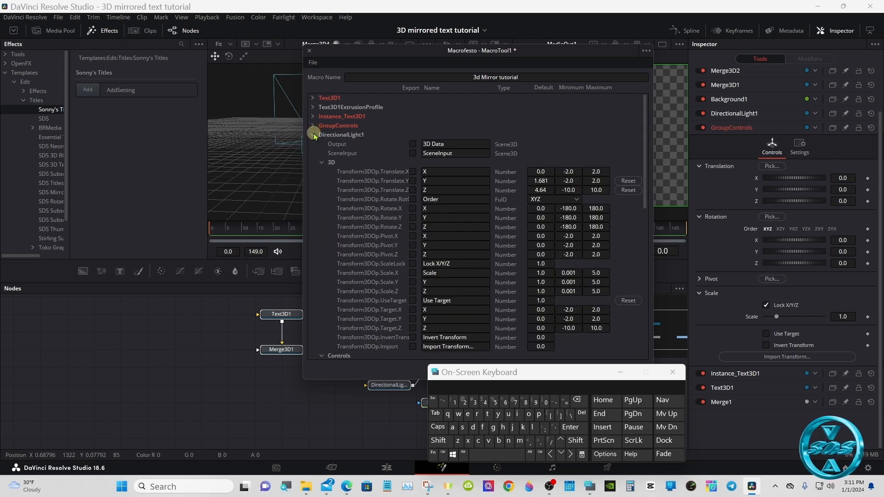
pyautogui.click(414, 181)
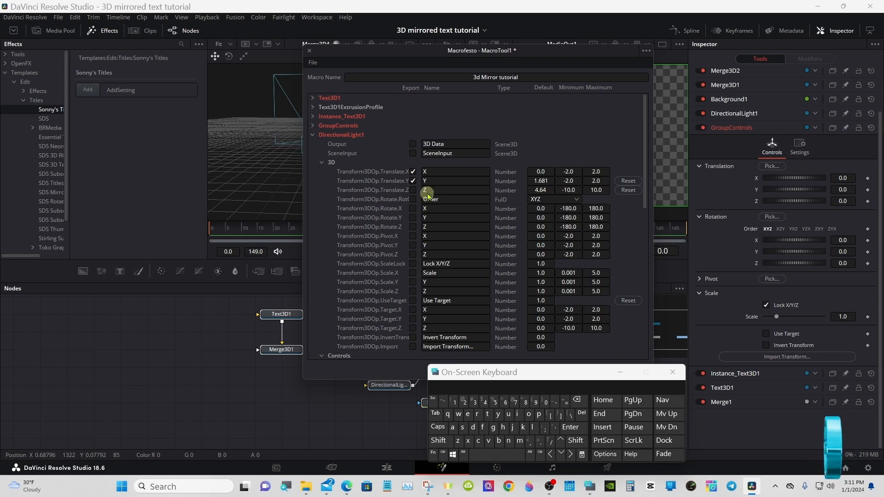
# Rename DirectionalLight1's Translate.X parameter to "Light X" and mark its UseTarget parameter for export
pyautogui.click(424, 172)
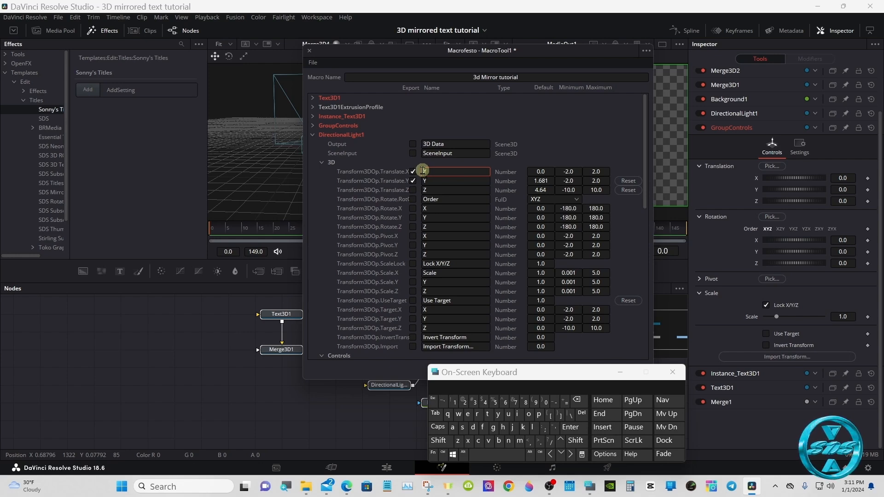
pyautogui.click(438, 440)
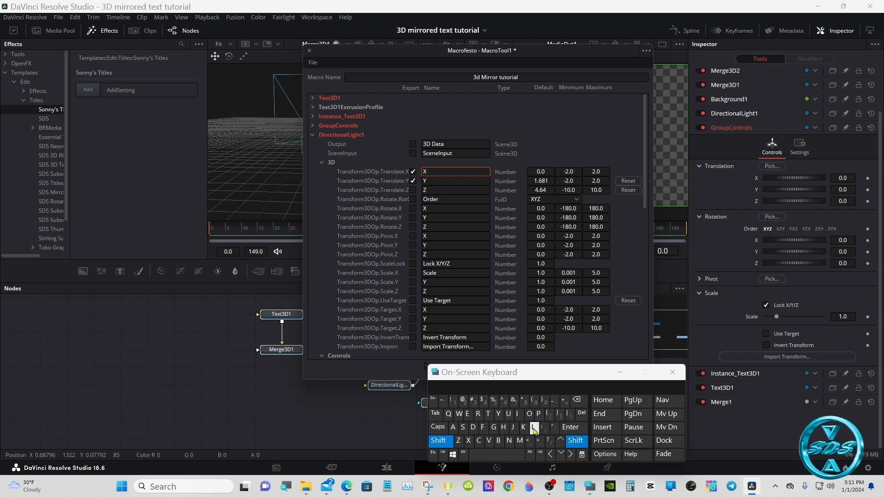
pyautogui.click(533, 428)
pyautogui.click(517, 414)
pyautogui.click(494, 428)
pyautogui.click(439, 386)
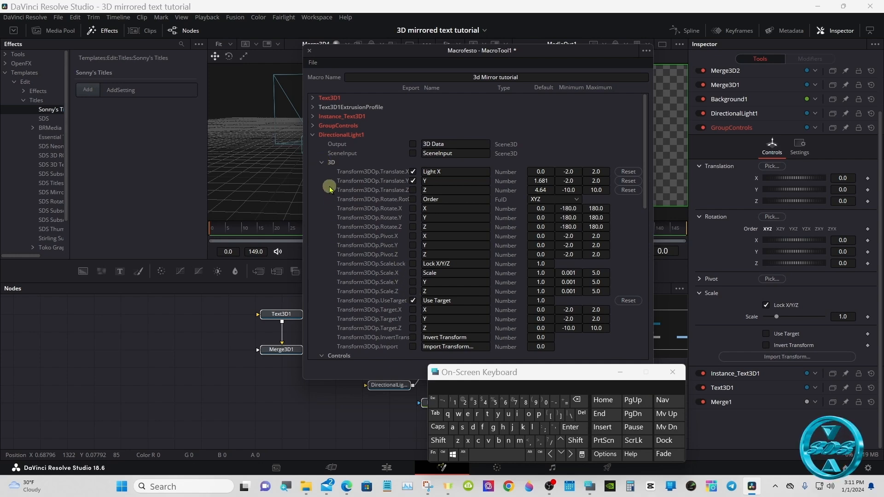
# Collapse DirectionalLight1's 3D group, mark Enabled and Intensity for export, and rename Enabled to "Light Enabled"
pyautogui.click(322, 162)
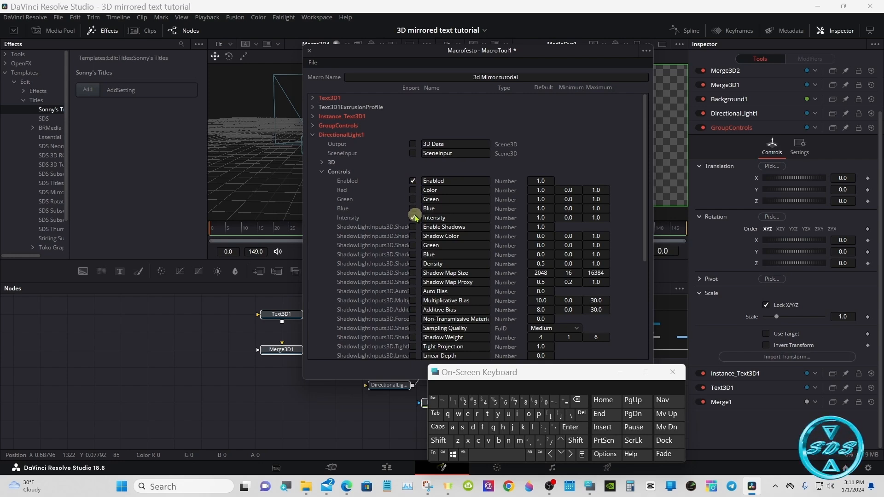
pyautogui.click(420, 181)
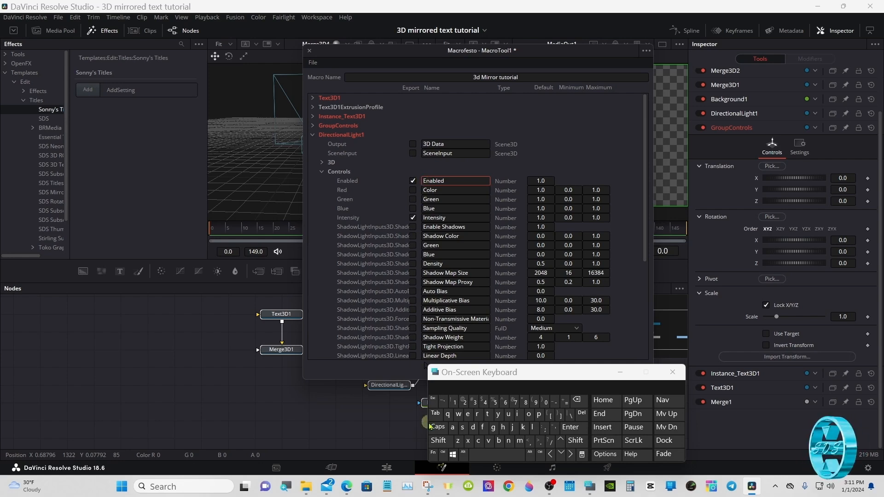
pyautogui.click(438, 441)
pyautogui.click(536, 428)
pyautogui.click(518, 415)
pyautogui.click(495, 429)
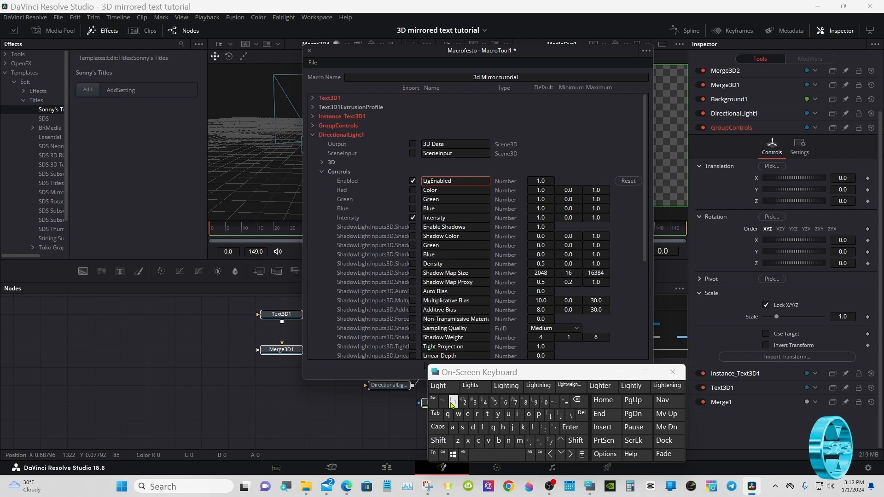
pyautogui.click(438, 386)
pyautogui.click(562, 152)
# Rename DirectionalLight1's exported Intensity parameter to "Light Intensity" and collapse the node's parameter list
pyautogui.click(424, 219)
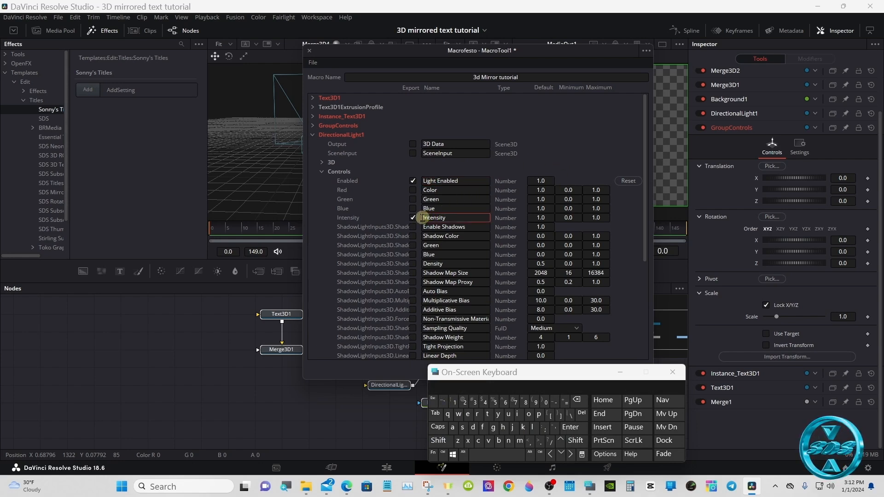
pyautogui.click(438, 441)
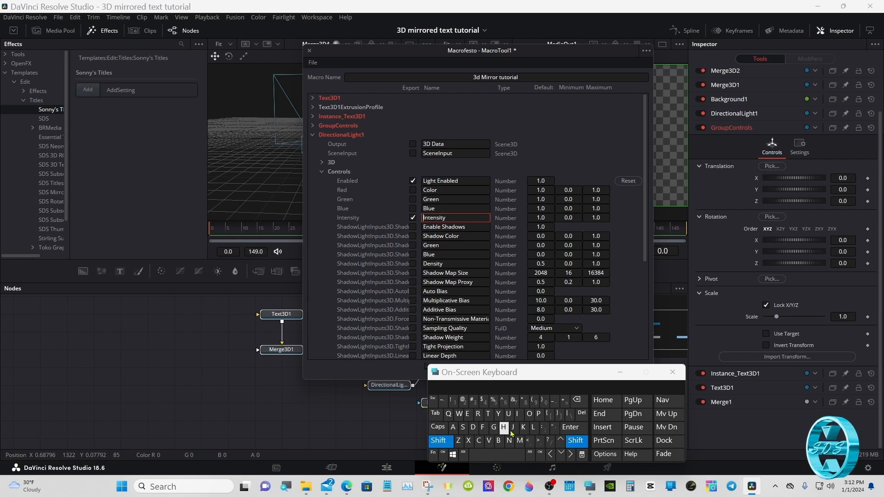
pyautogui.click(533, 427)
pyautogui.click(518, 414)
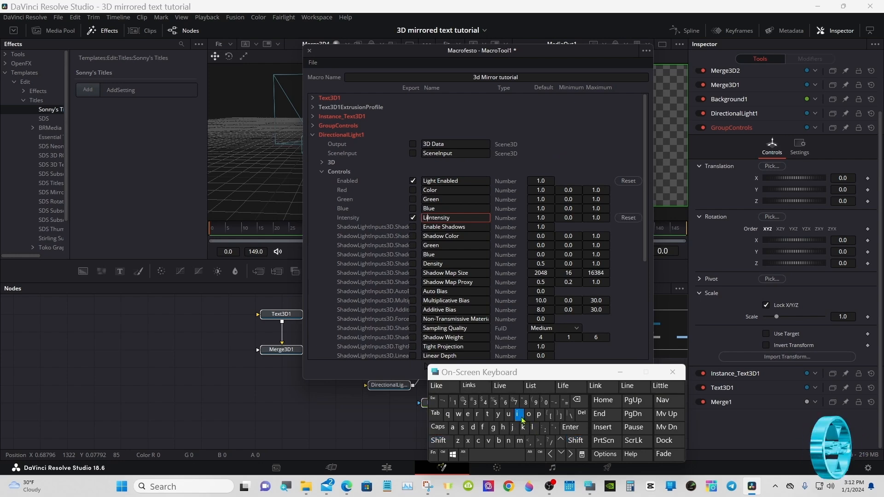
pyautogui.click(494, 427)
pyautogui.click(447, 394)
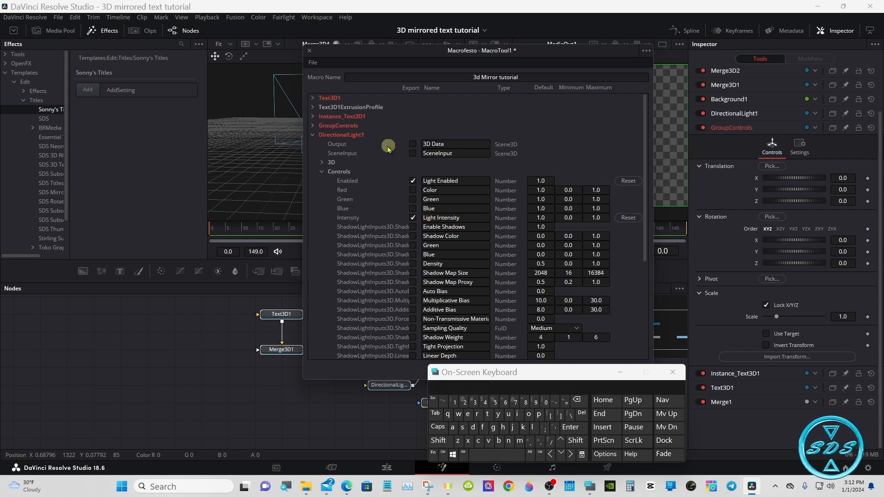
pyautogui.click(323, 173)
pyautogui.click(313, 137)
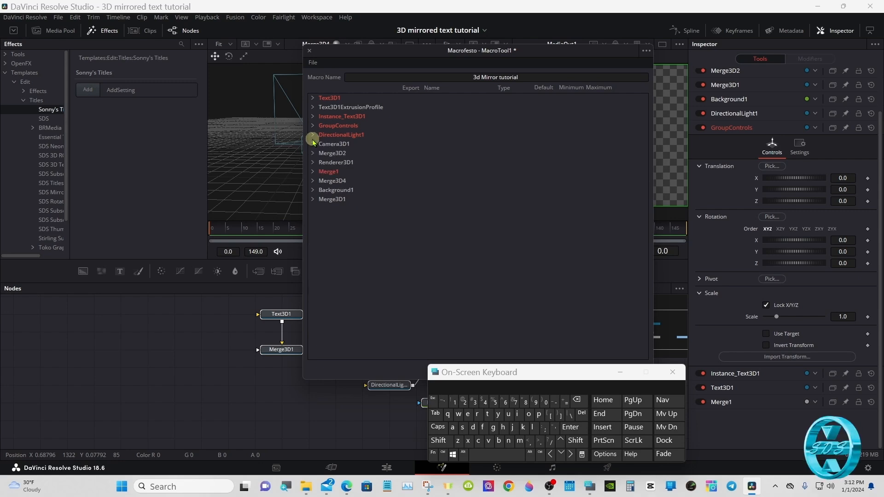
# Expand Merge3D2, mark its Output and SceneInput1 for export, and collapse the node again
pyautogui.click(314, 154)
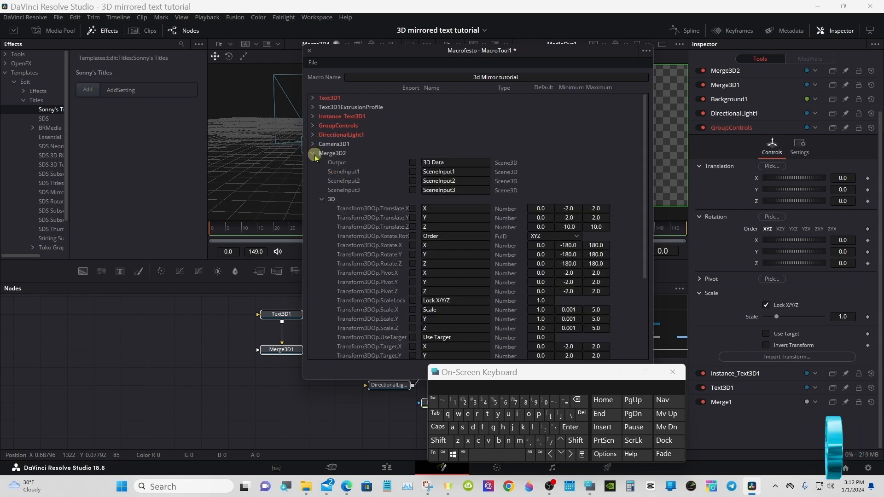
pyautogui.click(413, 162)
pyautogui.click(413, 171)
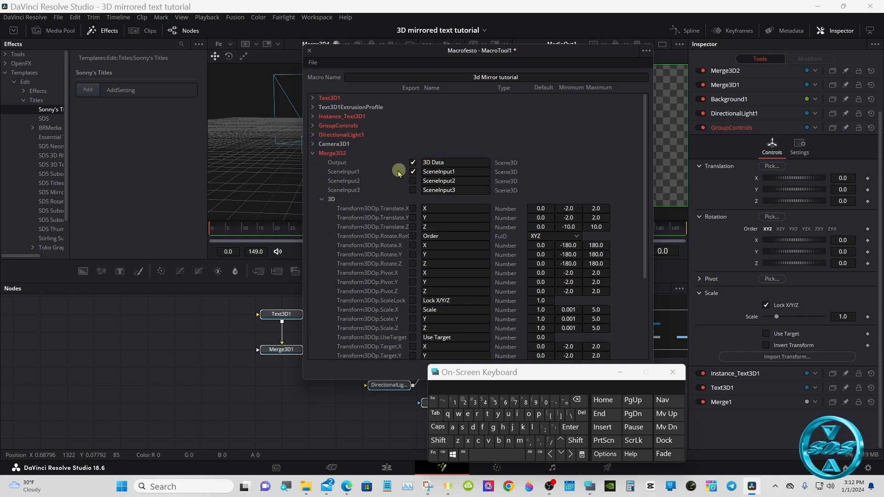
pyautogui.click(313, 155)
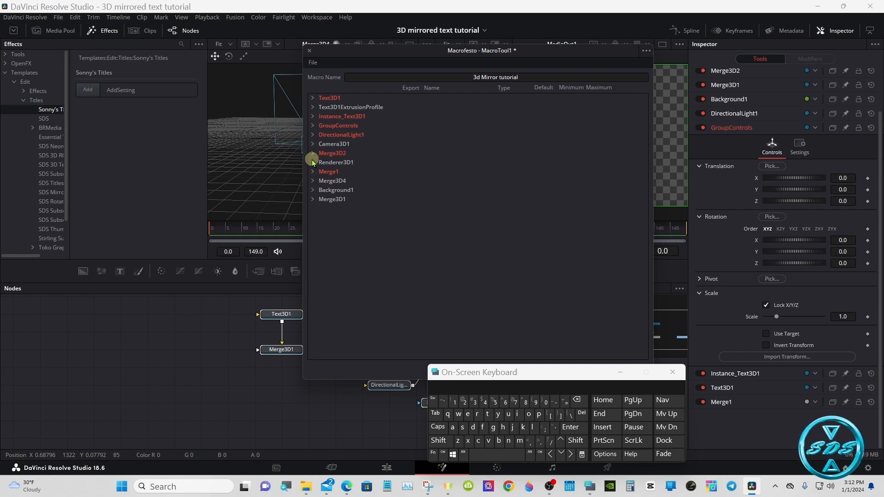
# Mark Renderer3D1's Output and SceneInput for export and collapse its parameter list
pyautogui.click(312, 163)
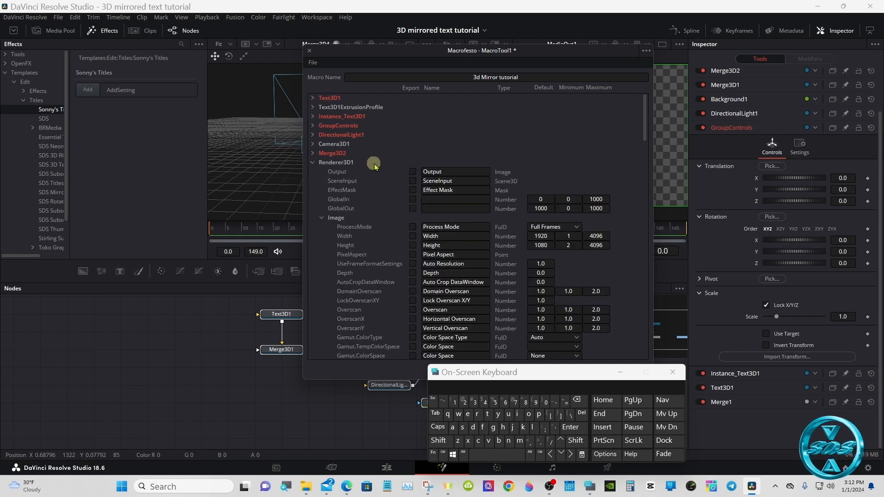
pyautogui.click(412, 172)
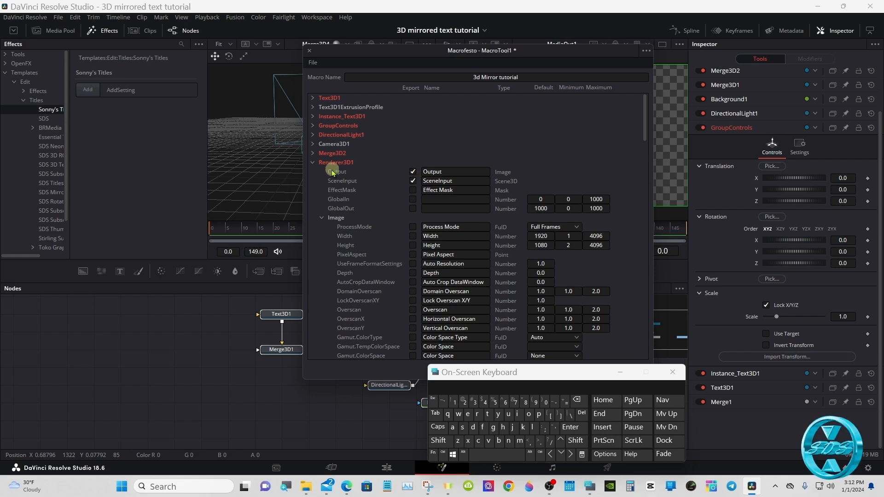
pyautogui.click(312, 162)
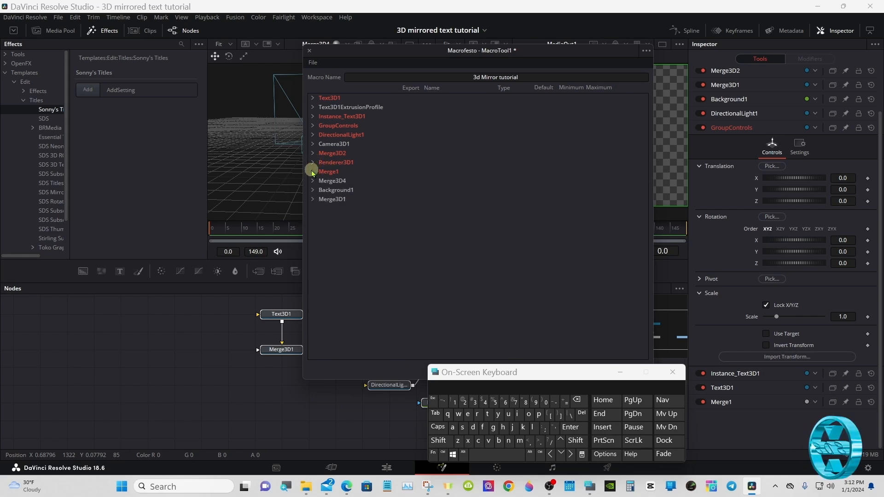
# Review the Merge1 and Merge3D4 entries, and mark Merge3D1's Output for export
pyautogui.click(313, 172)
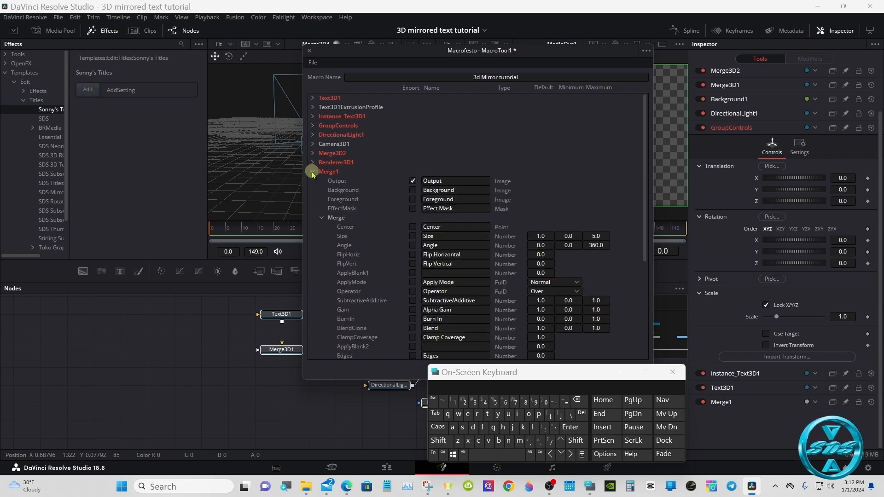
pyautogui.click(313, 171)
pyautogui.click(312, 181)
pyautogui.click(312, 182)
pyautogui.click(314, 199)
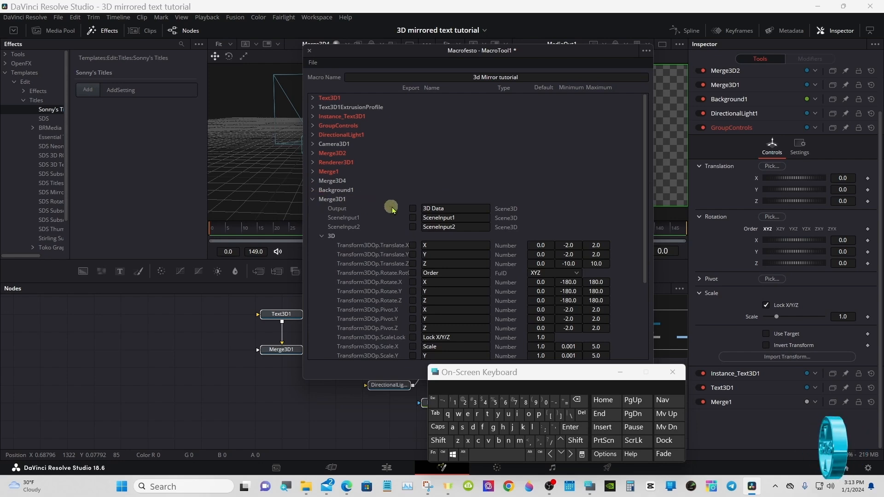
pyautogui.click(413, 209)
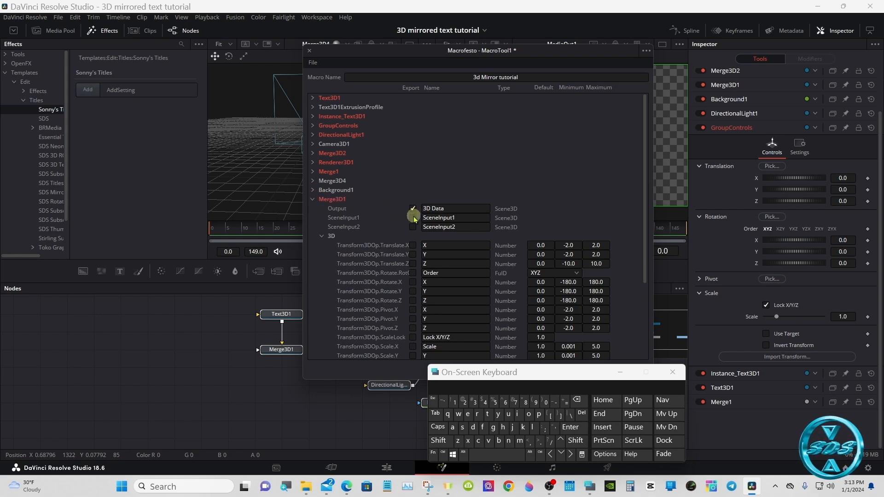
pyautogui.click(313, 200)
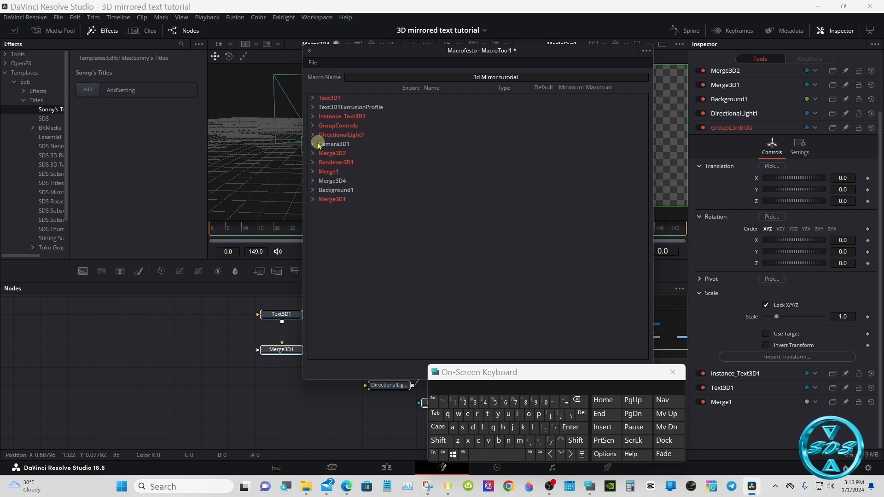
# Save the macro as a group in a folder on disk and close the macro editor
pyautogui.click(312, 62)
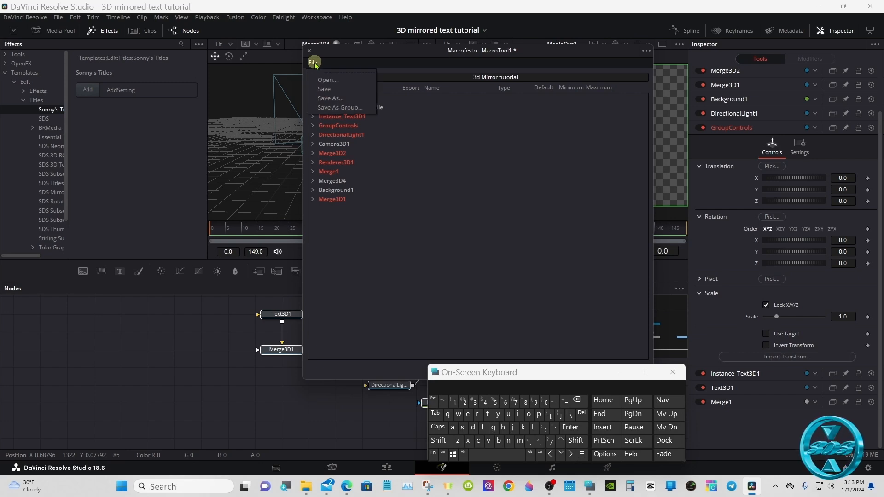
pyautogui.click(341, 107)
pyautogui.click(196, 190)
pyautogui.click(272, 106)
pyautogui.doubleClick(269, 109)
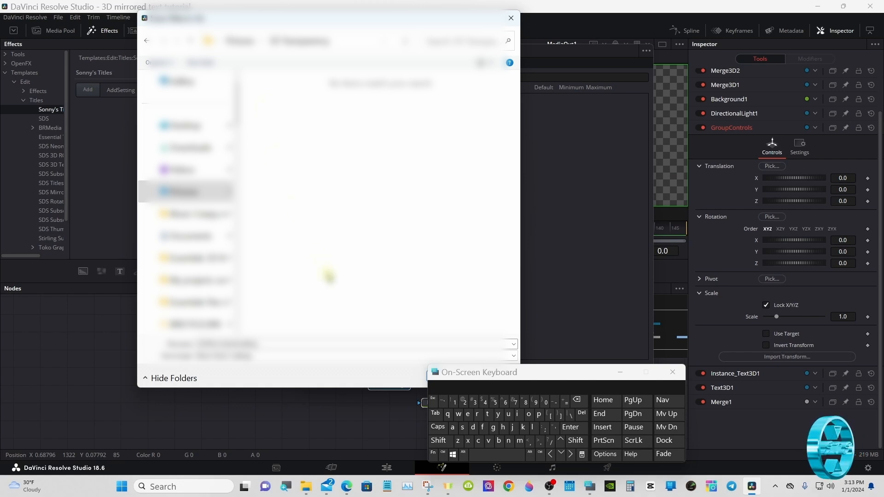
pyautogui.moveTo(461, 375); pyautogui.dragTo(513, 376)
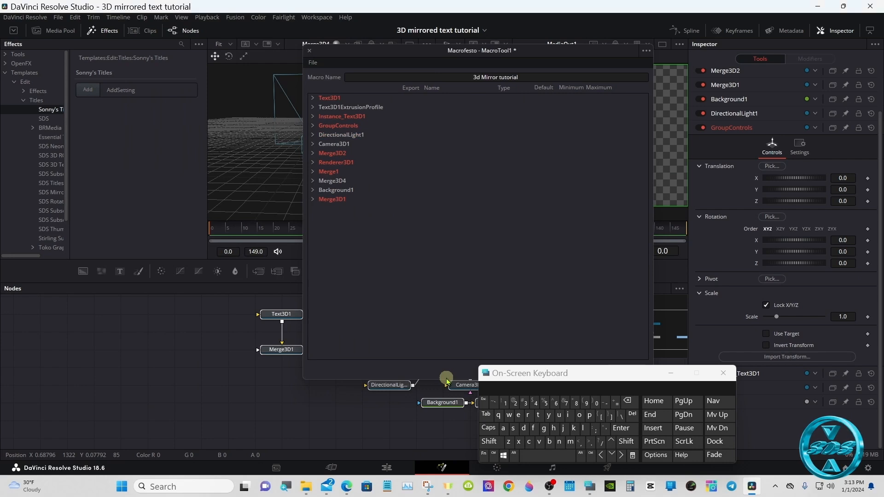
pyautogui.moveTo(509, 372); pyautogui.dragTo(658, 400)
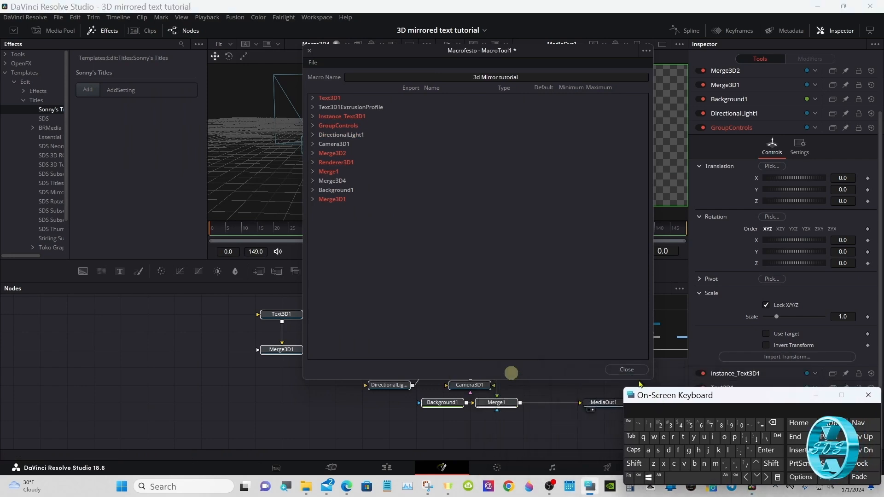
pyautogui.click(627, 370)
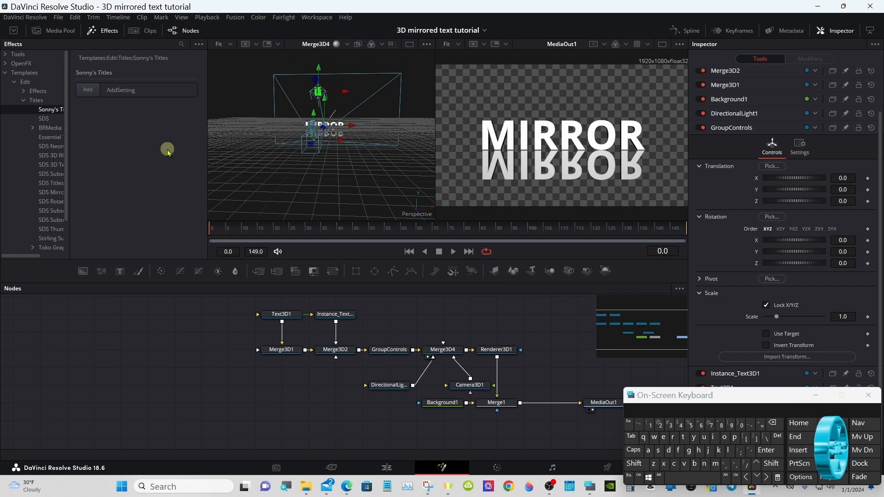
# Open the folder of the Sonny's Titles category, found under the Edit title templates, in File Explorer
pyautogui.click(106, 30)
pyautogui.click(106, 30)
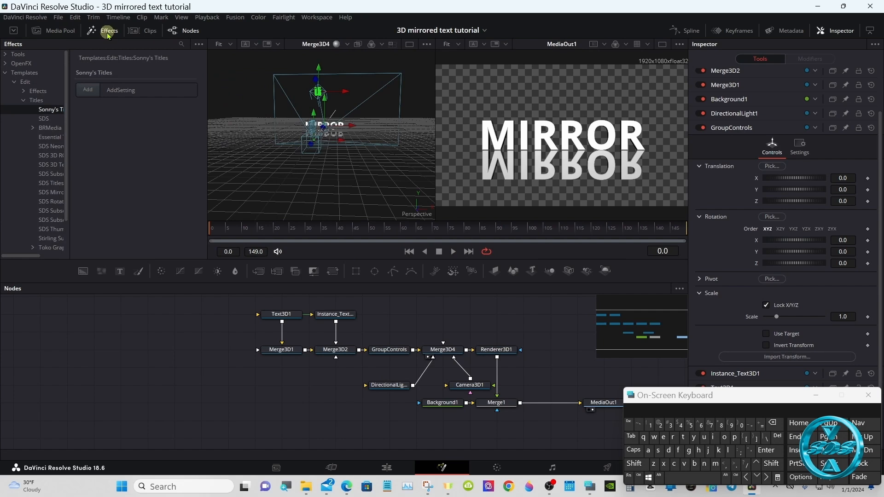
pyautogui.click(6, 73)
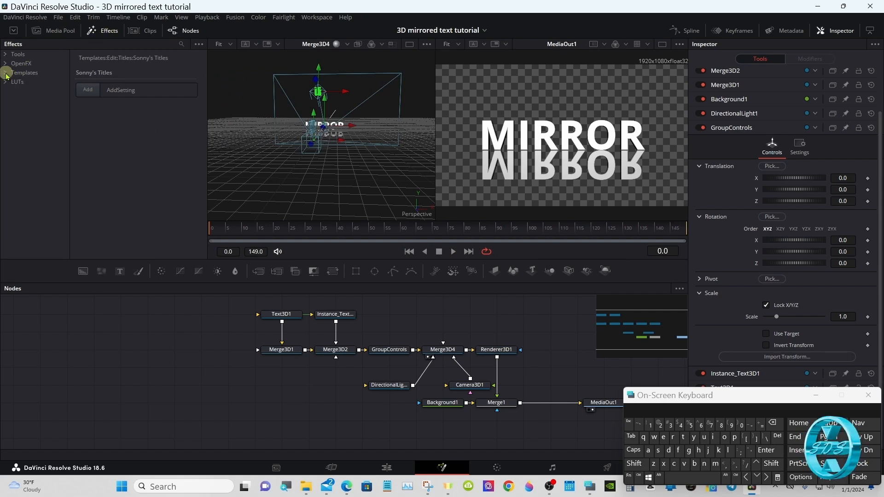
pyautogui.click(6, 73)
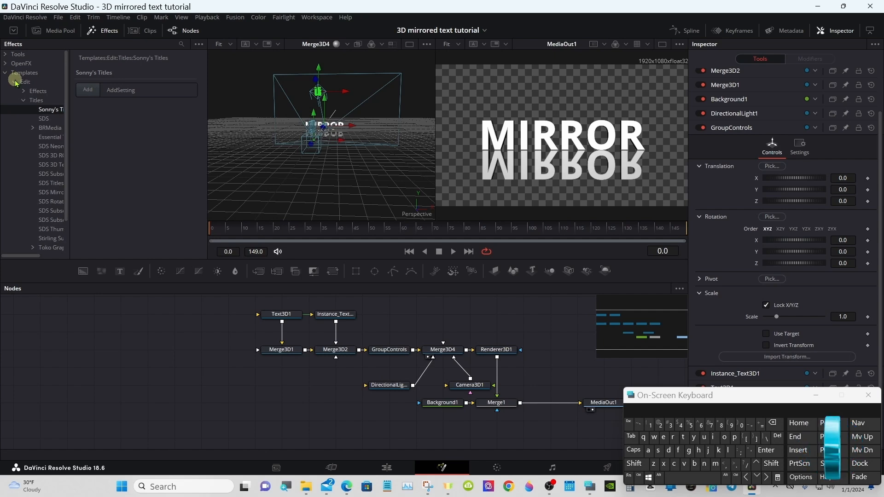
pyautogui.click(14, 82)
pyautogui.click(15, 81)
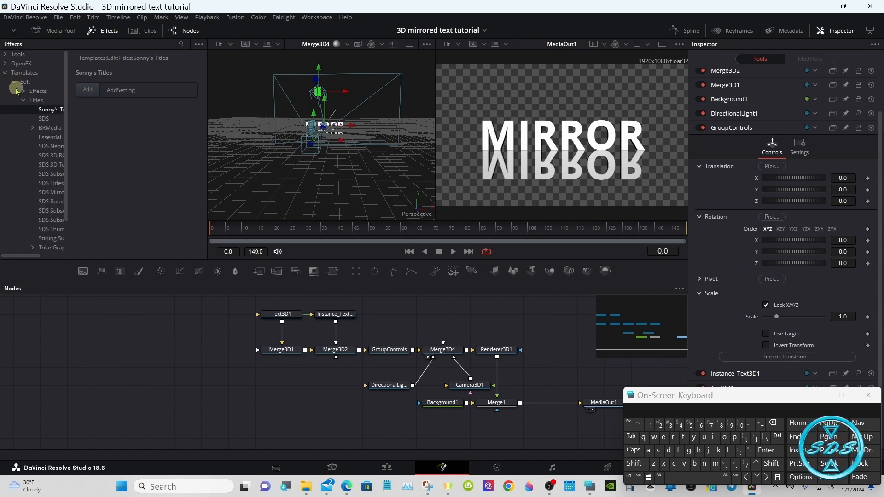
pyautogui.click(24, 101)
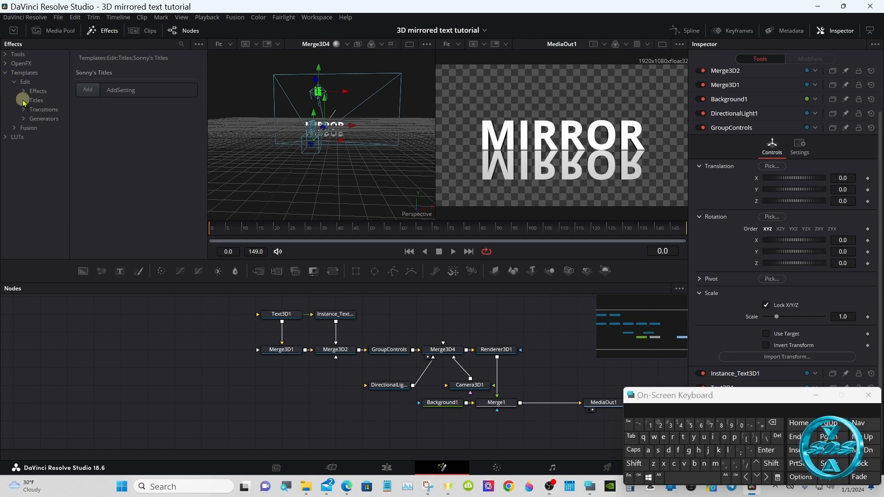
pyautogui.click(24, 100)
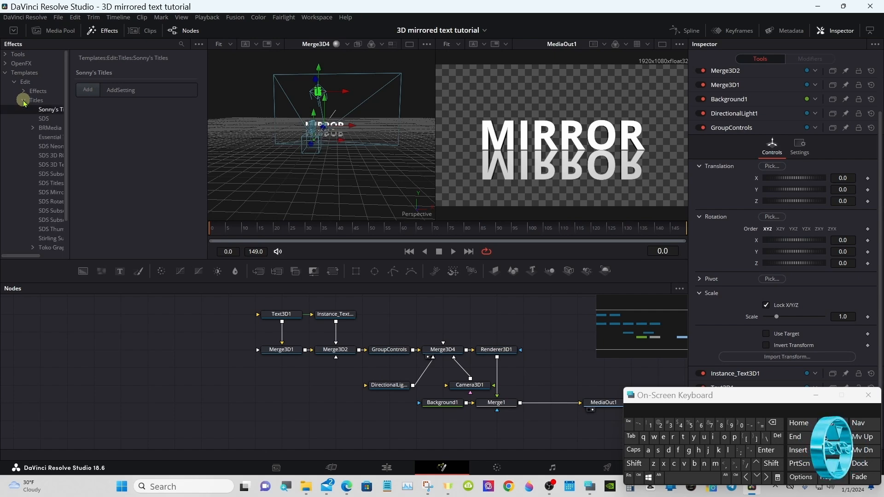
pyautogui.rightClick(59, 112)
pyautogui.click(87, 116)
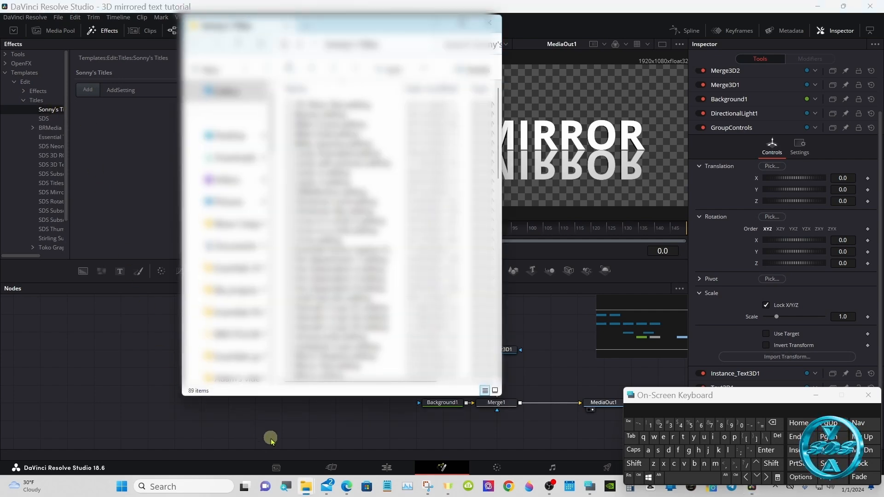
# Copy the saved macro file from its save folder and paste it into the Sonny's Titles folder
pyautogui.click(306, 486)
pyautogui.rightClick(282, 198)
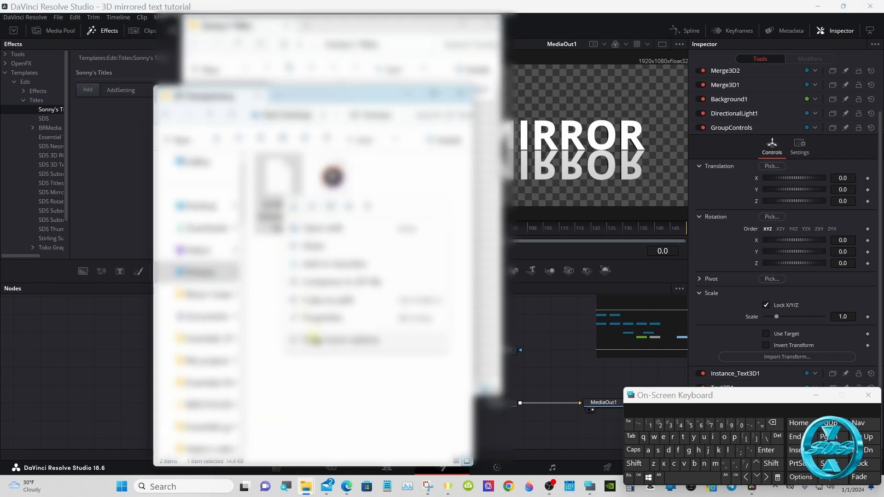
pyautogui.click(314, 340)
pyautogui.click(316, 325)
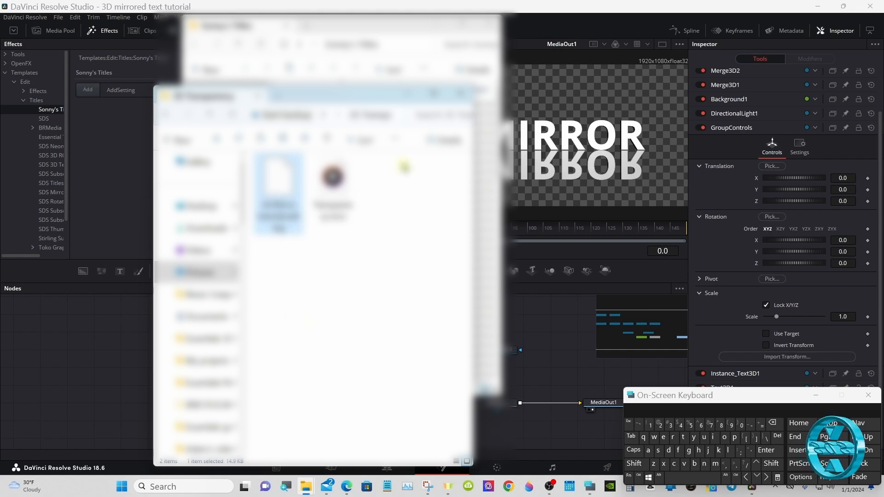
pyautogui.click(408, 95)
pyautogui.rightClick(282, 178)
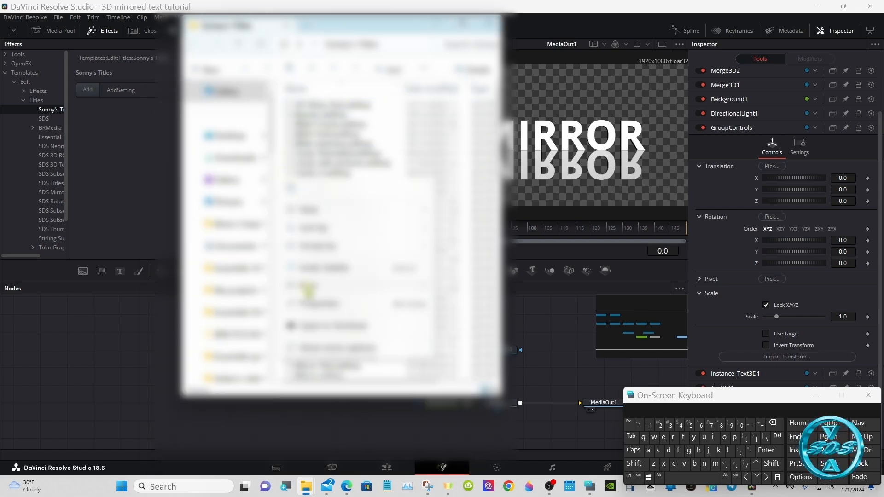
pyautogui.click(318, 252)
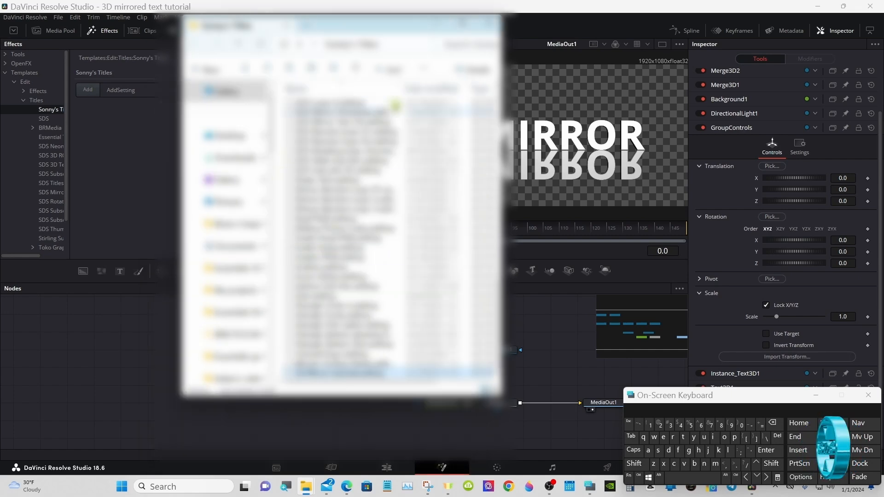
pyautogui.click(435, 29)
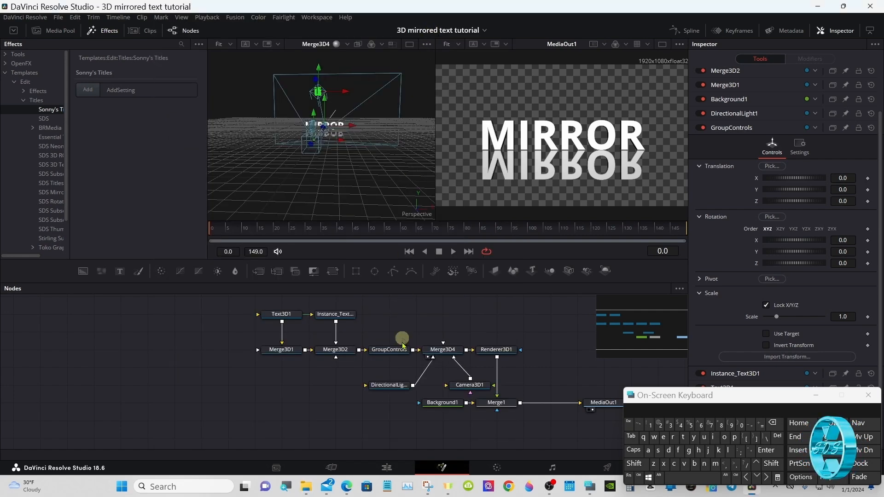
# Switch to the Edit page, hide the on-screen keyboard and show the Sonny's Titles category of title effects
pyautogui.click(388, 468)
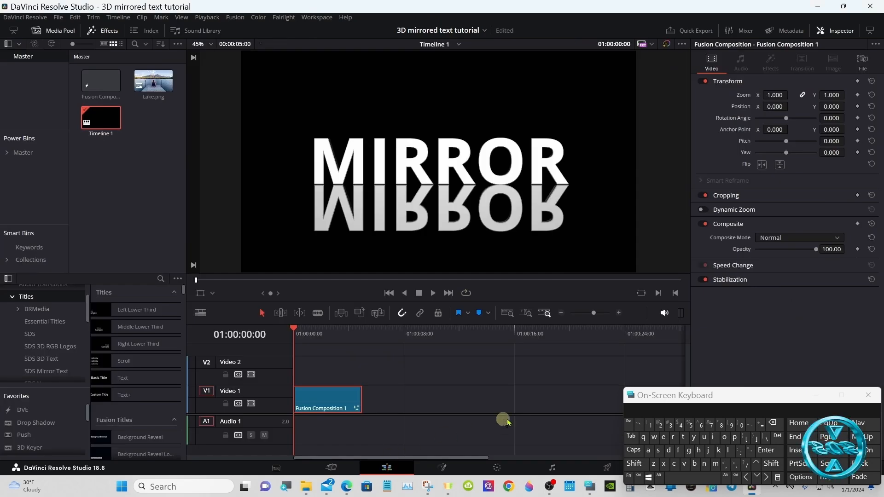
pyautogui.click(816, 396)
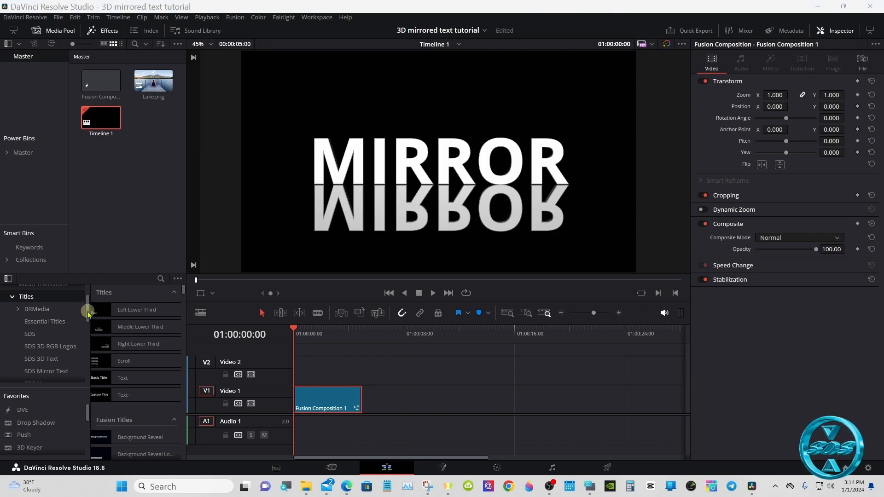
pyautogui.scroll(-2, 85, 318)
pyautogui.moveTo(87, 320); pyautogui.dragTo(76, 349)
pyautogui.click(43, 348)
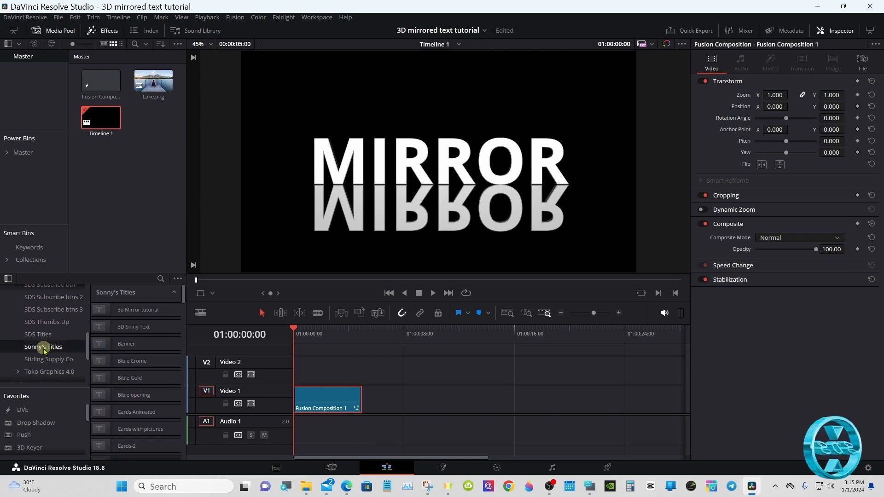
# Add the 3d Mirror tutorial title to Video 2, park the playhead at 01:00:09:09 and show the on-screen keyboard beside the inspector settings
pyautogui.moveTo(125, 317); pyautogui.dragTo(419, 381)
pyautogui.click(422, 336)
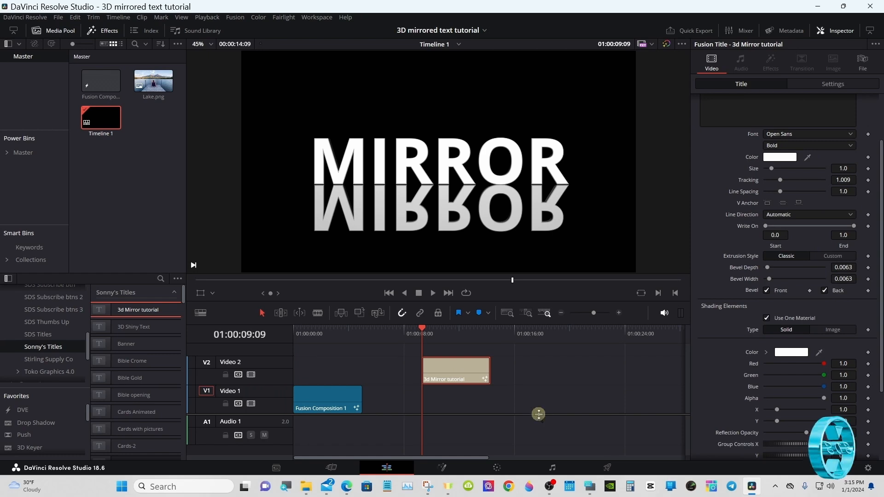
pyautogui.click(590, 487)
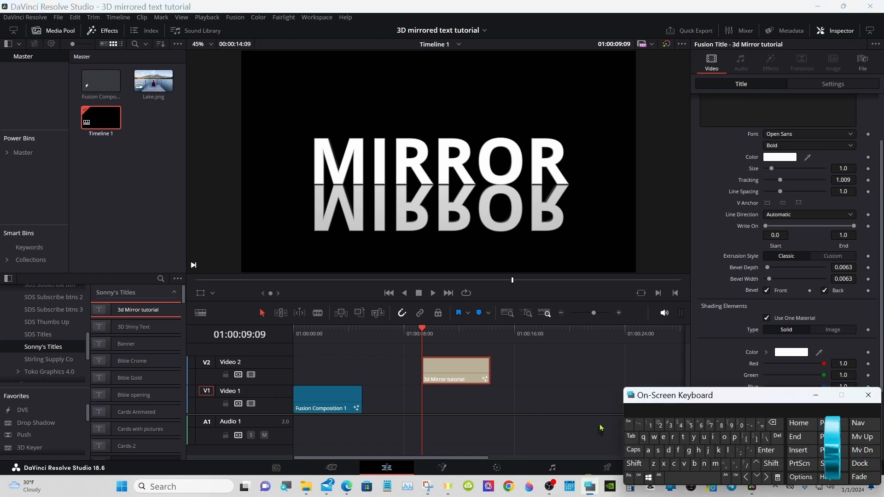
pyautogui.moveTo(697, 390); pyautogui.dragTo(505, 397)
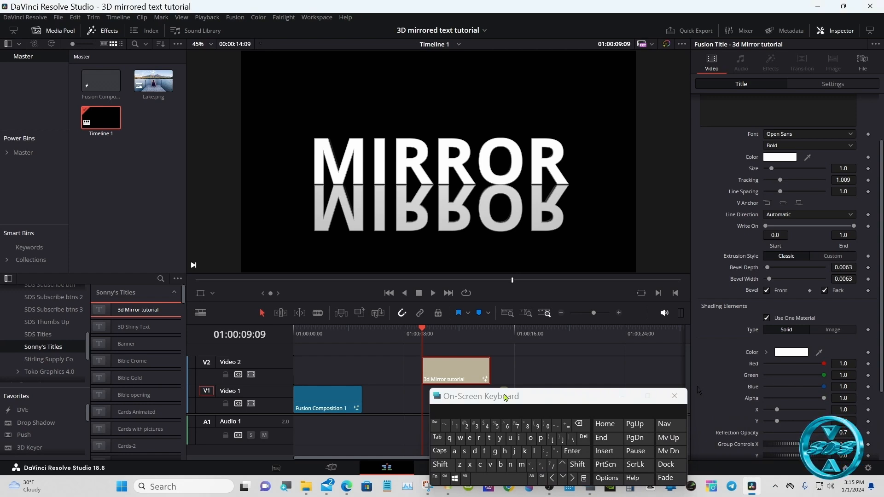
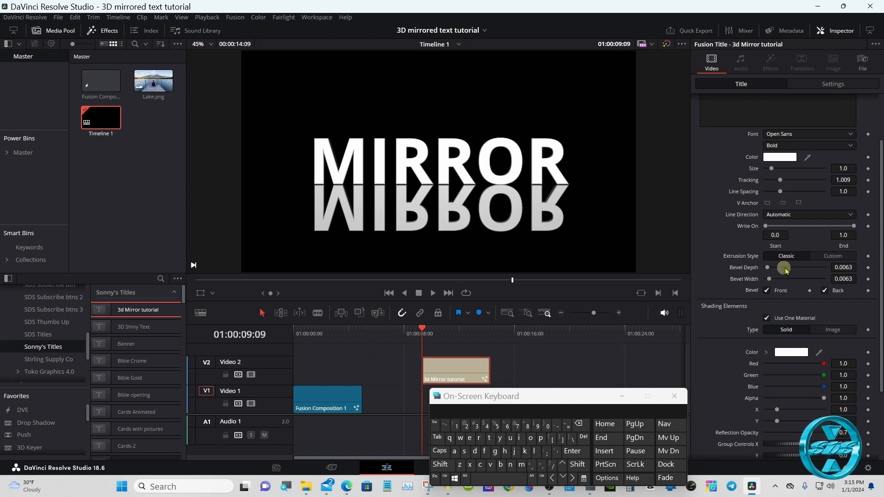
# Try adjusting the title's Group Controls and light settings and a Reflection Opacity of 0.913, restoring the defaults
pyautogui.scroll(-1, 881, 249)
pyautogui.moveTo(881, 249); pyautogui.dragTo(882, 313)
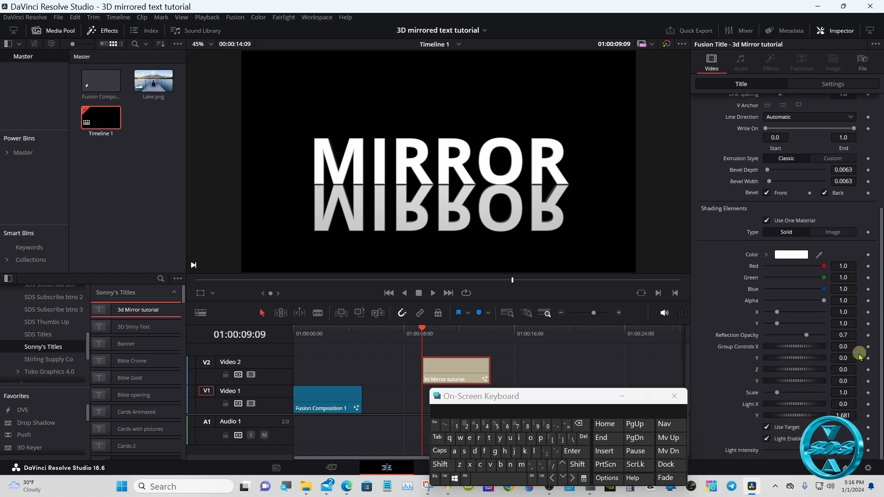
pyautogui.moveTo(795, 370); pyautogui.dragTo(759, 371)
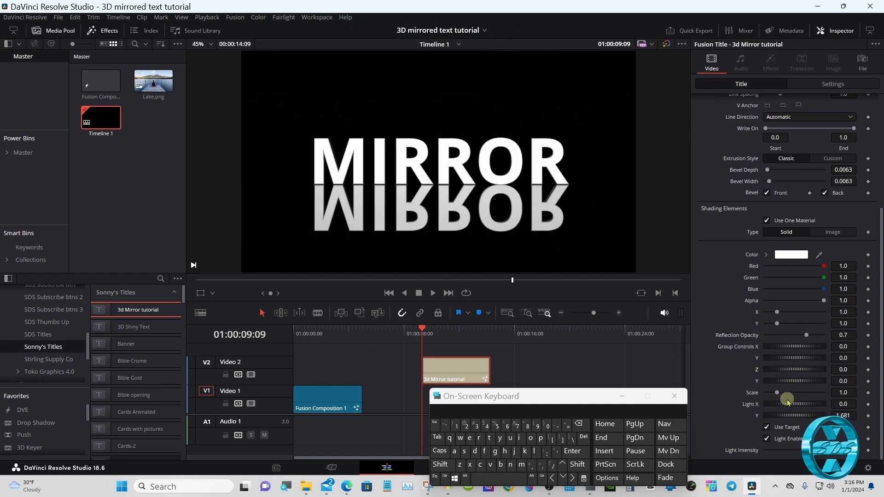
pyautogui.moveTo(792, 381)
pyautogui.mouseDown()
pyautogui.moveTo(801, 382)
pyautogui.moveTo(786, 385)
pyautogui.mouseUp()
pyautogui.doubleClick(757, 381)
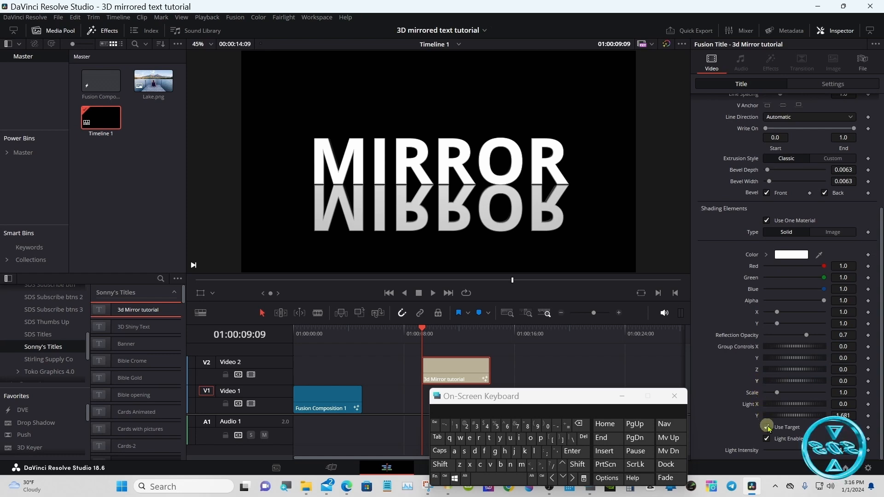
pyautogui.moveTo(824, 451)
pyautogui.mouseDown()
pyautogui.moveTo(777, 451)
pyautogui.moveTo(829, 452)
pyautogui.mouseUp()
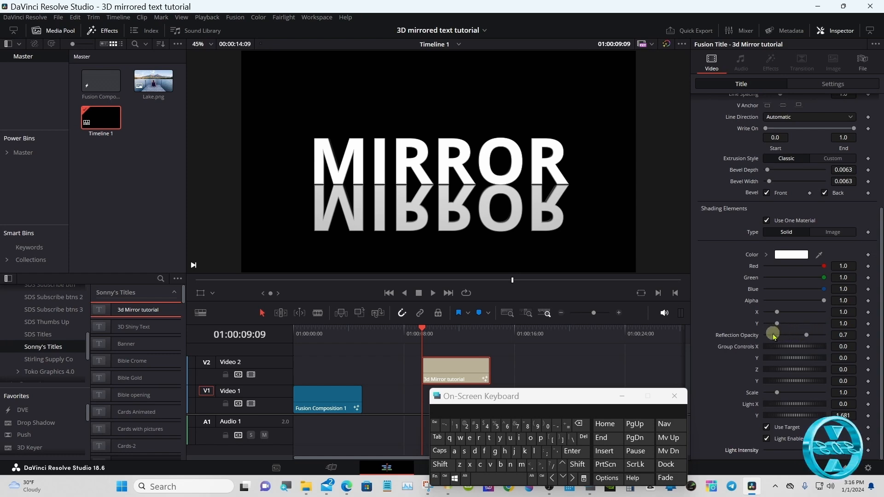
pyautogui.moveTo(807, 335)
pyautogui.mouseDown()
pyautogui.moveTo(779, 337)
pyautogui.moveTo(818, 335)
pyautogui.mouseUp()
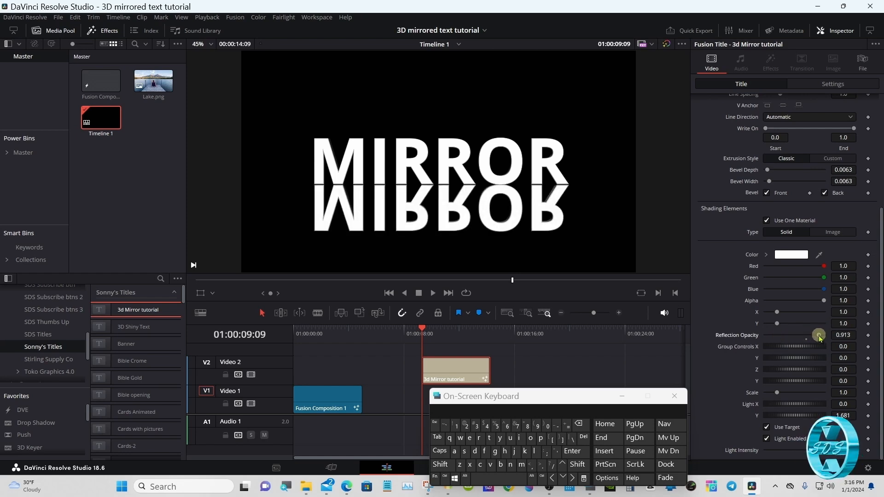
pyautogui.doubleClick(756, 336)
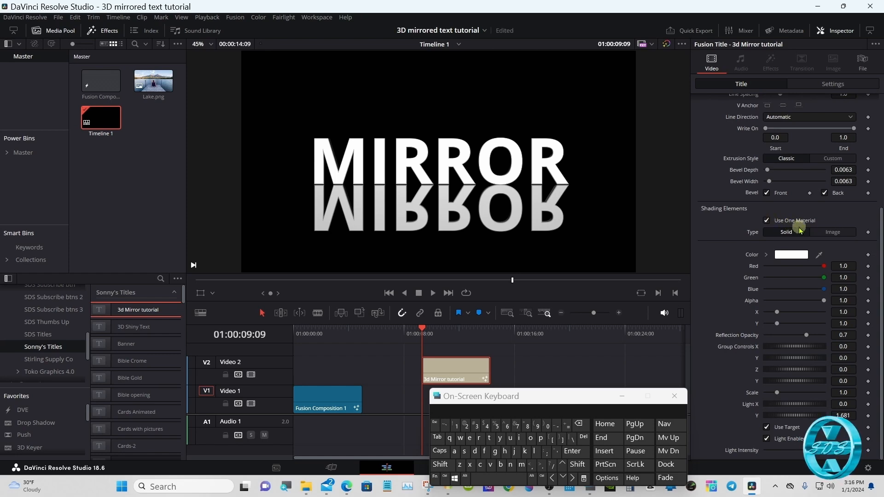
# Set the title's material type to Image with Brush as the image source and apply the Brushed aluminum lightly color brush
pyautogui.click(833, 233)
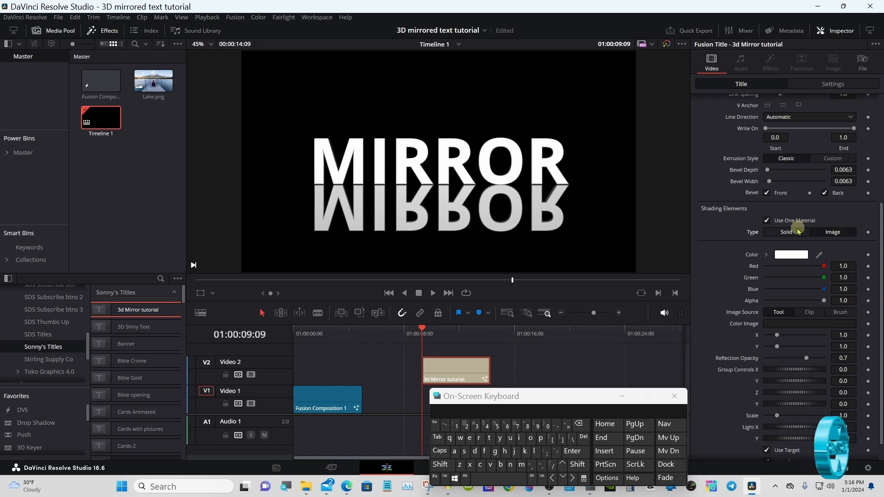
pyautogui.click(765, 221)
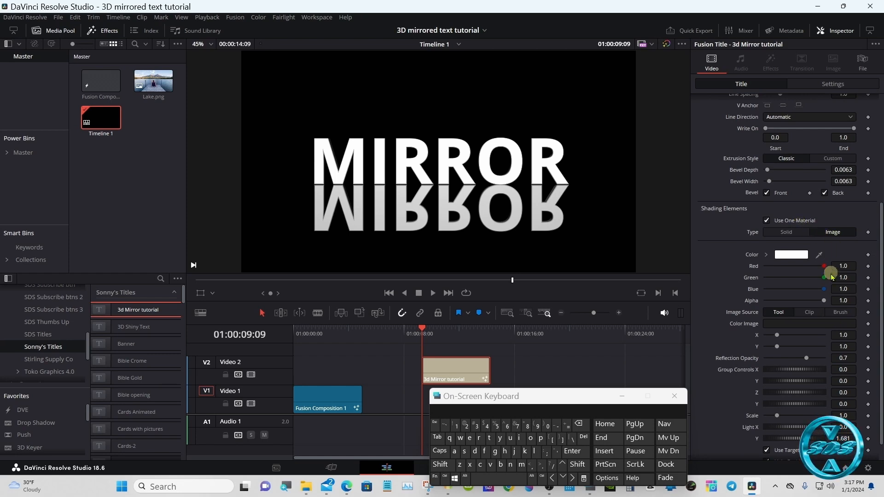
pyautogui.click(788, 232)
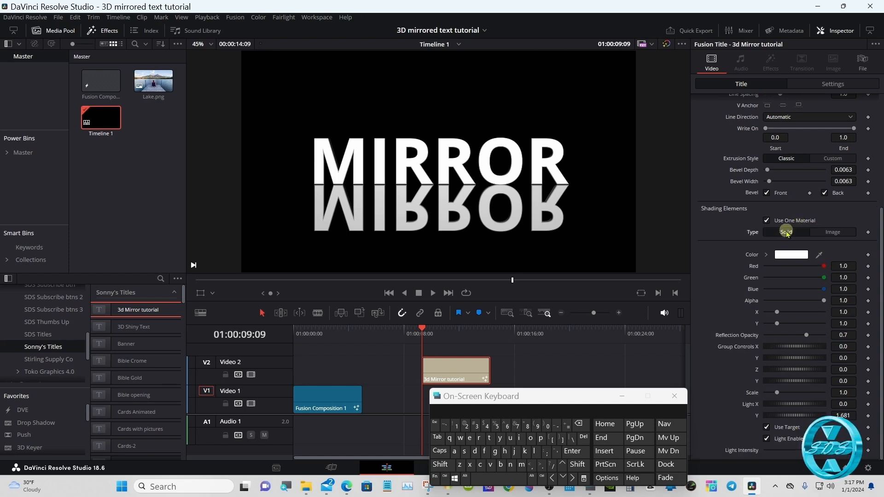
pyautogui.click(834, 233)
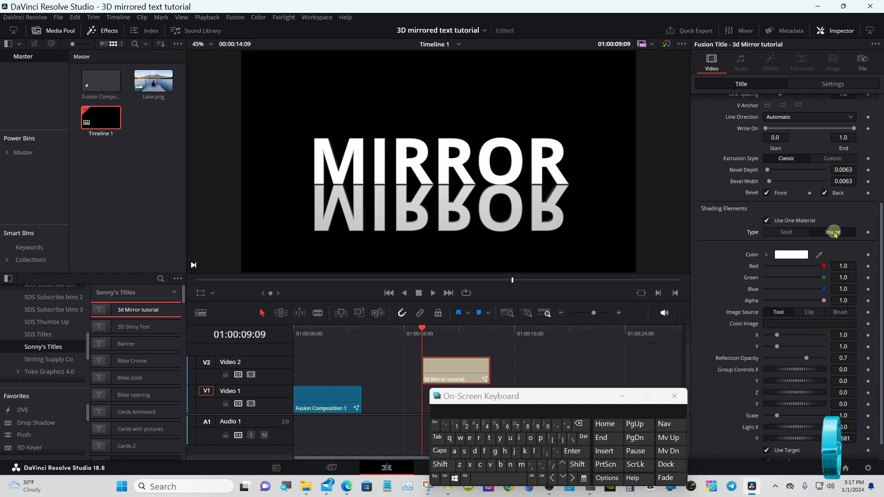
pyautogui.click(837, 313)
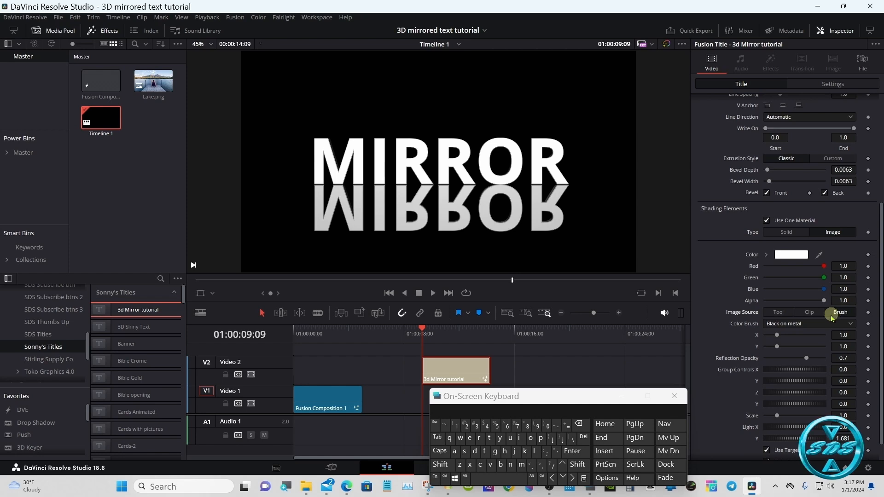
pyautogui.click(813, 324)
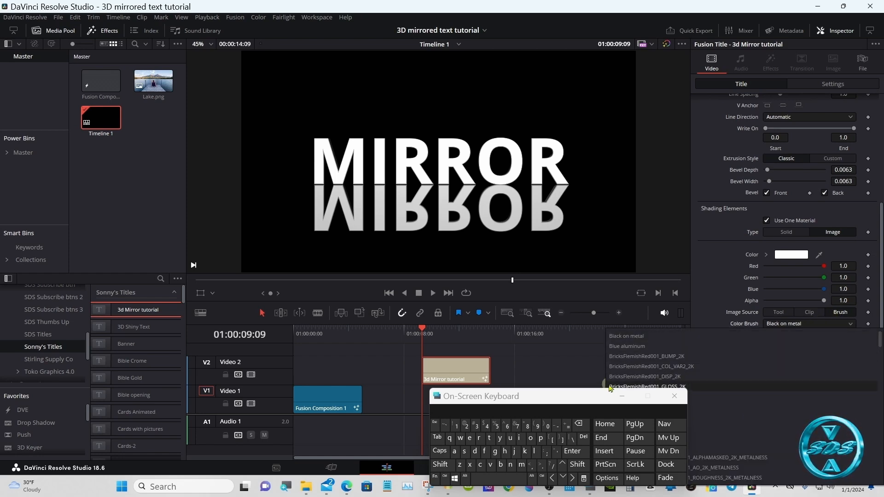
pyautogui.click(626, 394)
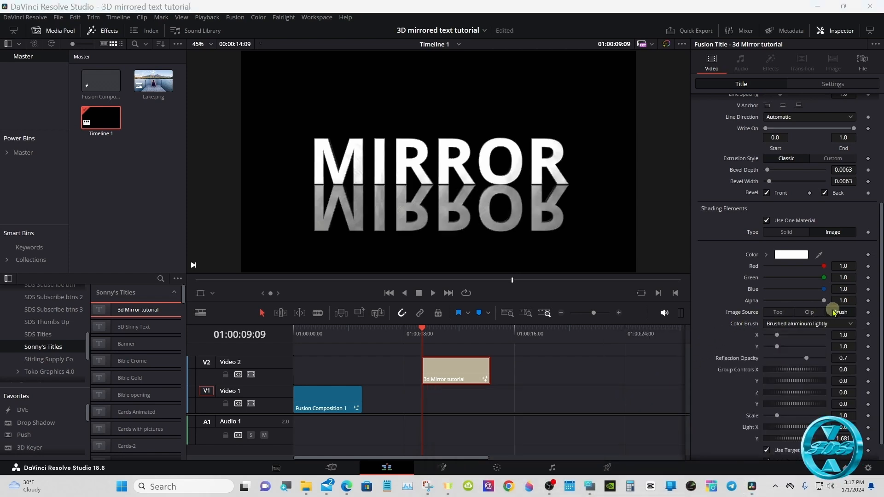
# Try the color brushes brushed brass, BricksFlemishRed001_DISP_2K and ChainmailCopperRoundedThin001_AO_2K_METALNESS on the title text
pyautogui.click(819, 324)
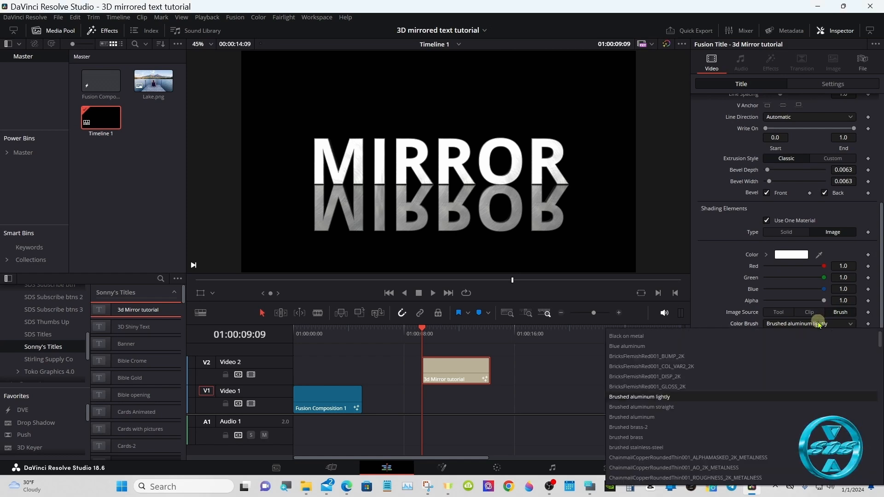
pyautogui.click(658, 444)
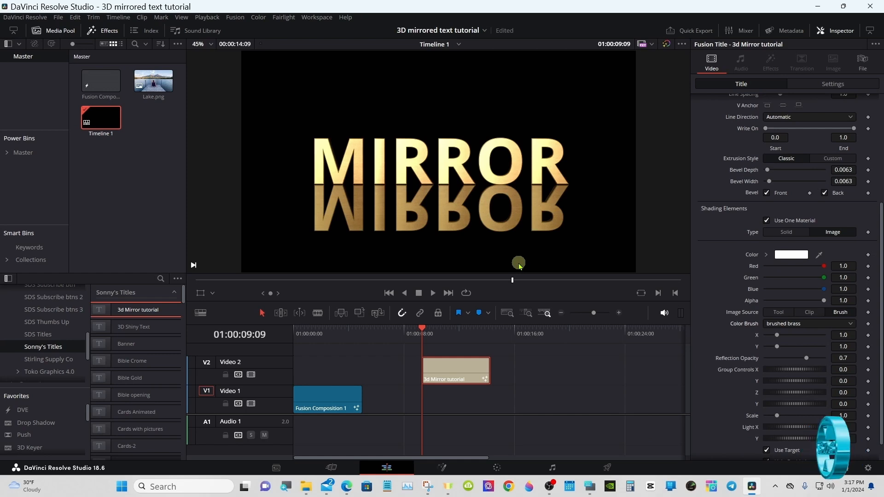
pyautogui.click(790, 324)
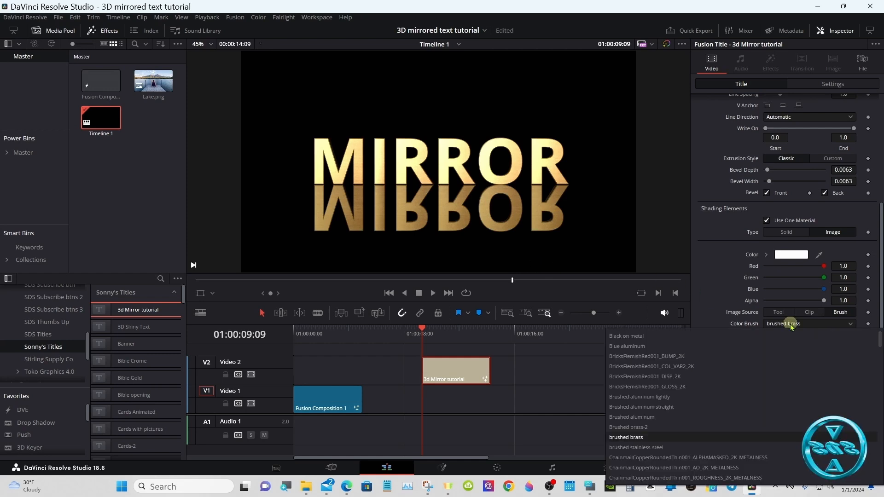
pyautogui.click(684, 377)
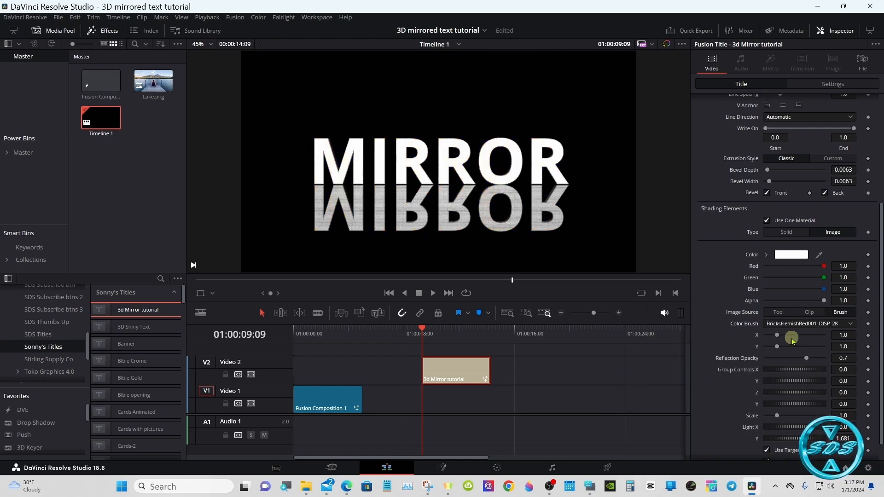
pyautogui.click(828, 324)
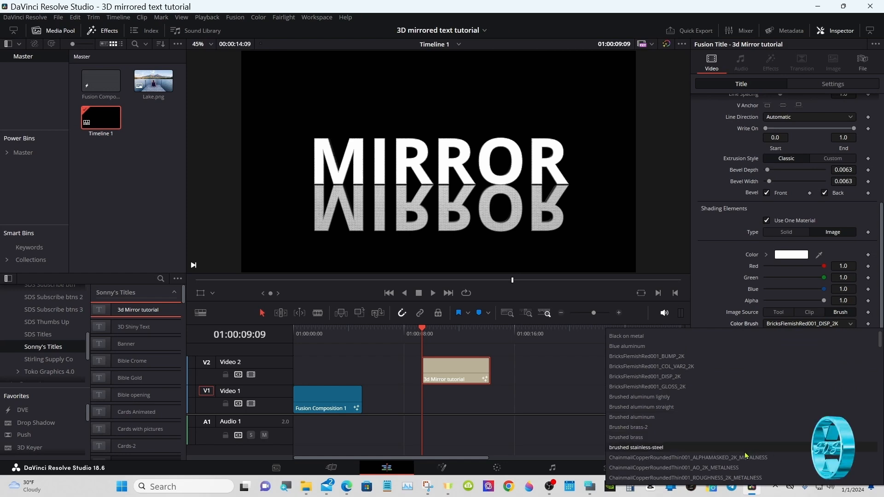
pyautogui.click(706, 468)
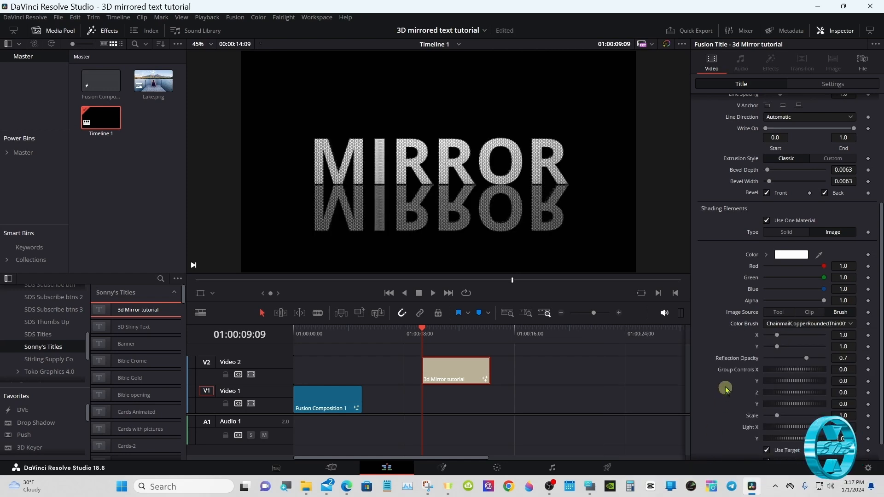
# Try a clip as the image source, loading 10.jpg from the Wood samples resized folder as the color file
pyautogui.click(810, 314)
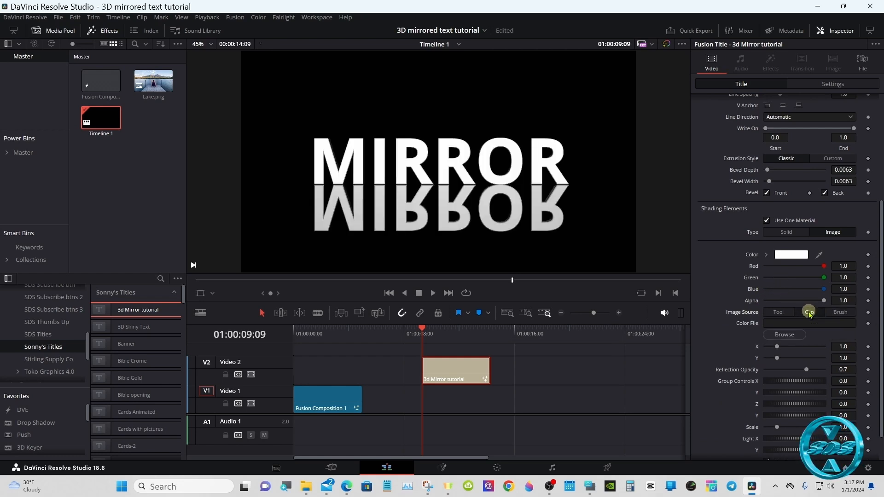
pyautogui.click(787, 336)
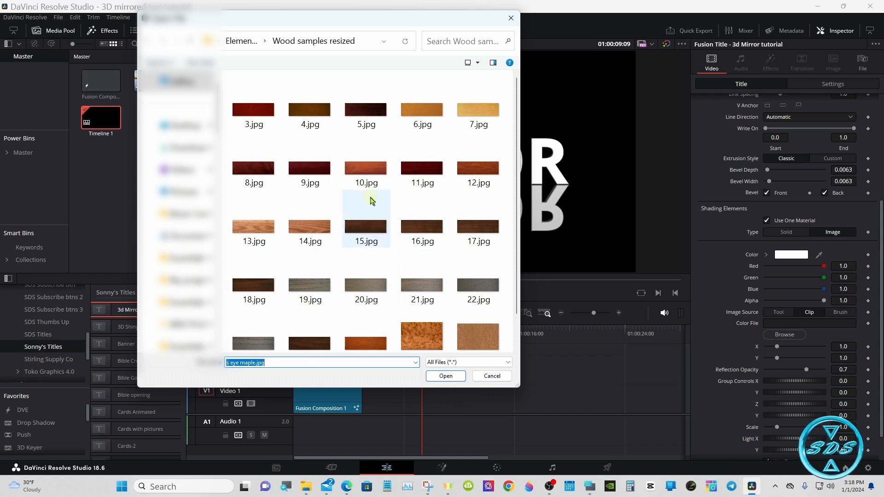
pyautogui.click(367, 172)
pyautogui.doubleClick(368, 176)
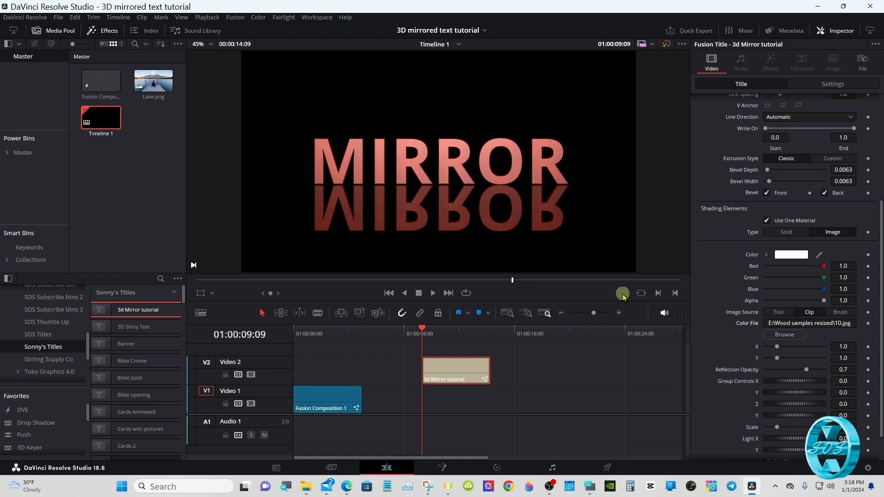
# Set the material's image source to Tool and its color to light blue #55aaff, keeping Use One Material enabled
pyautogui.click(778, 313)
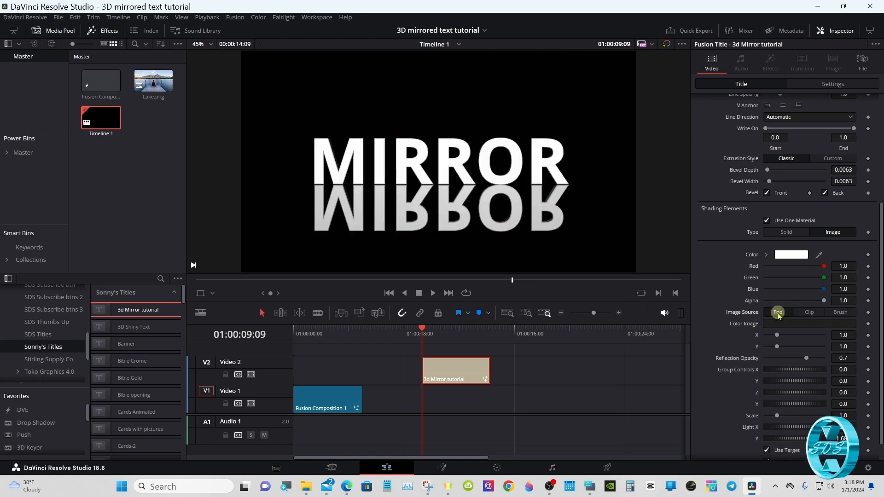
pyautogui.click(774, 256)
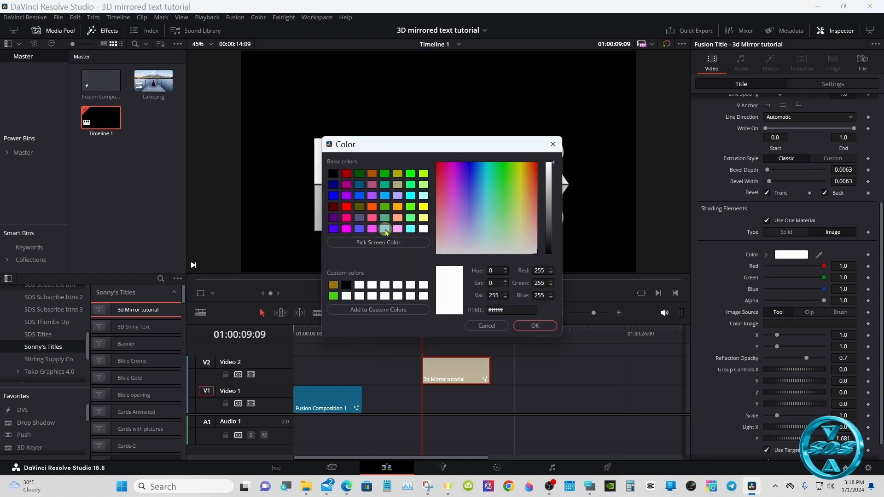
pyautogui.click(385, 229)
pyautogui.click(535, 325)
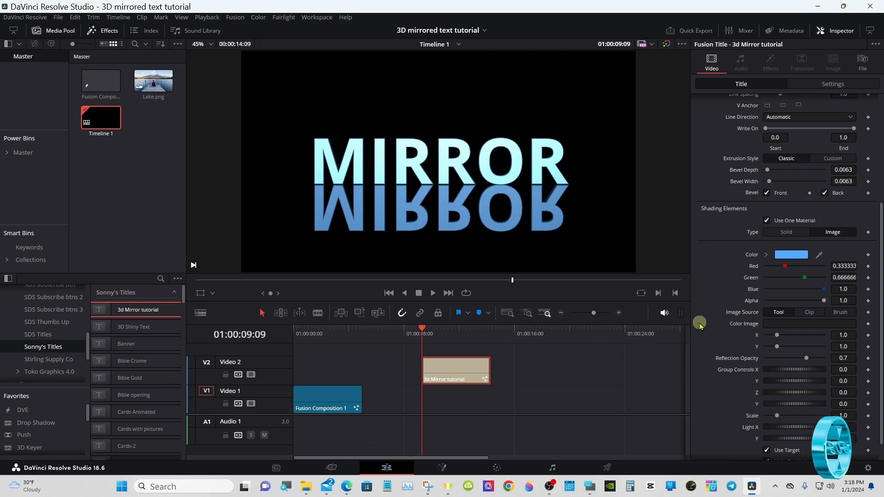
pyautogui.click(768, 221)
pyautogui.click(767, 221)
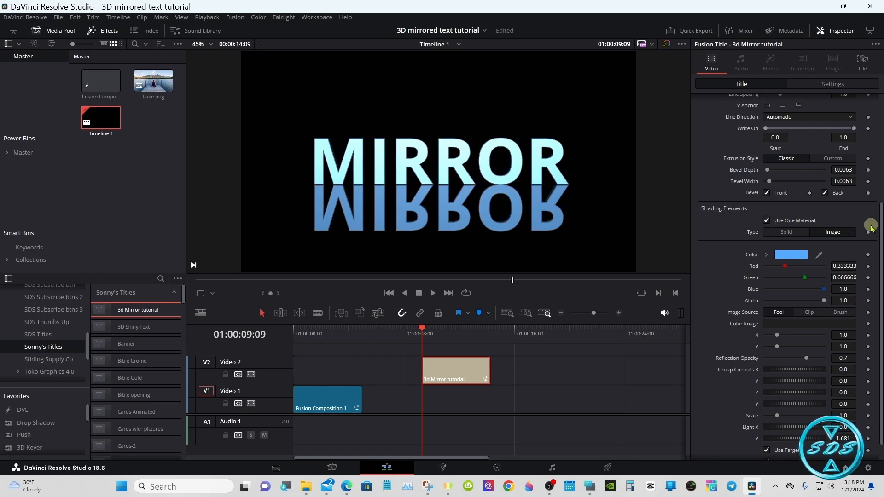
# Lower the title's Reflection Opacity to 0.402
pyautogui.scroll(-1, 879, 244)
pyautogui.moveTo(880, 262); pyautogui.dragTo(880, 150)
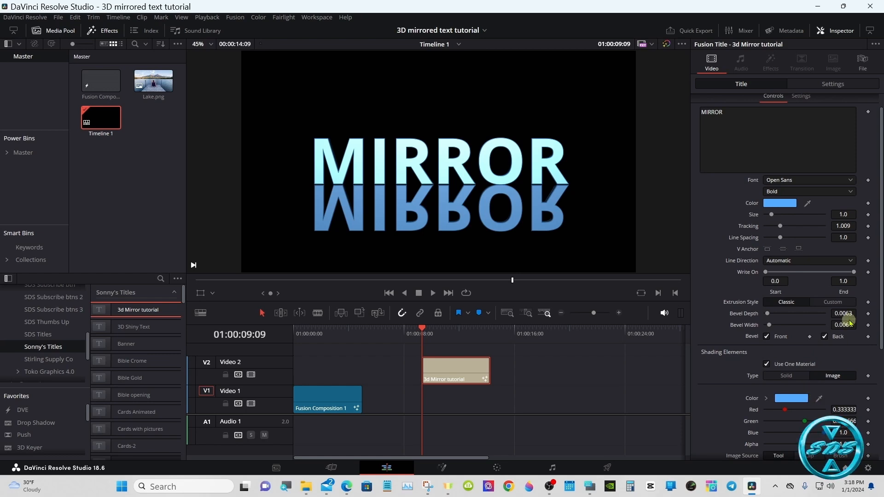
pyautogui.moveTo(880, 279); pyautogui.dragTo(880, 380)
pyautogui.moveTo(807, 362); pyautogui.dragTo(791, 361)
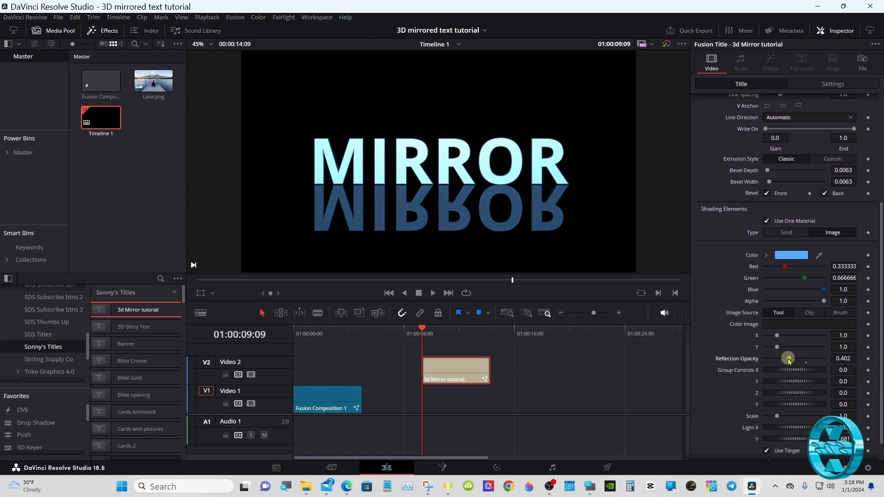
# Try the color #5555ff on the title text, then cancel the color change
pyautogui.moveTo(881, 302); pyautogui.dragTo(881, 187)
pyautogui.click(783, 223)
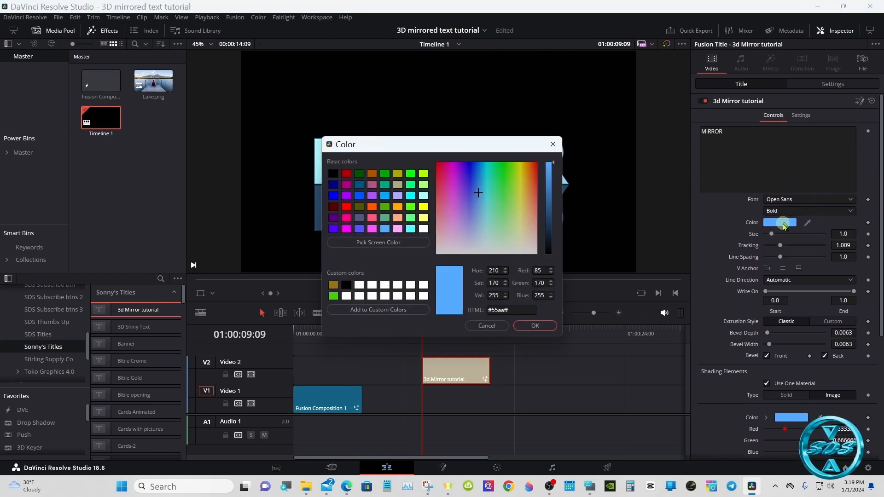
pyautogui.click(360, 229)
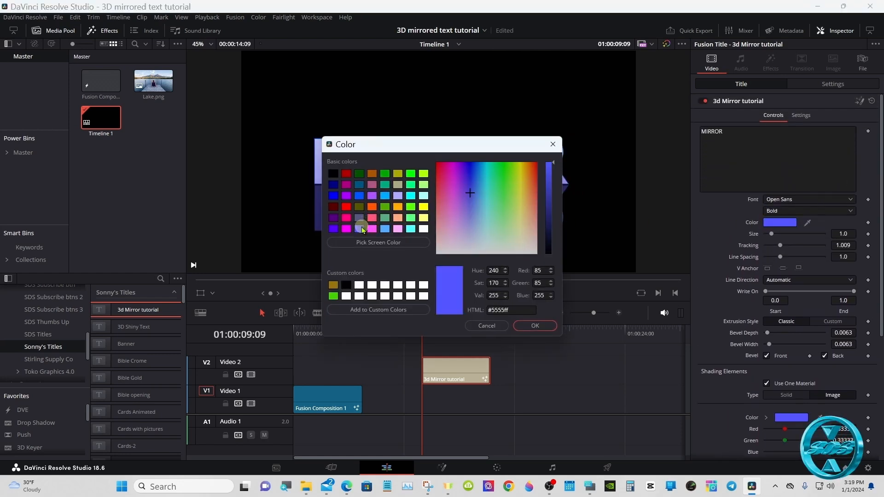
pyautogui.moveTo(378, 152); pyautogui.dragTo(401, 224)
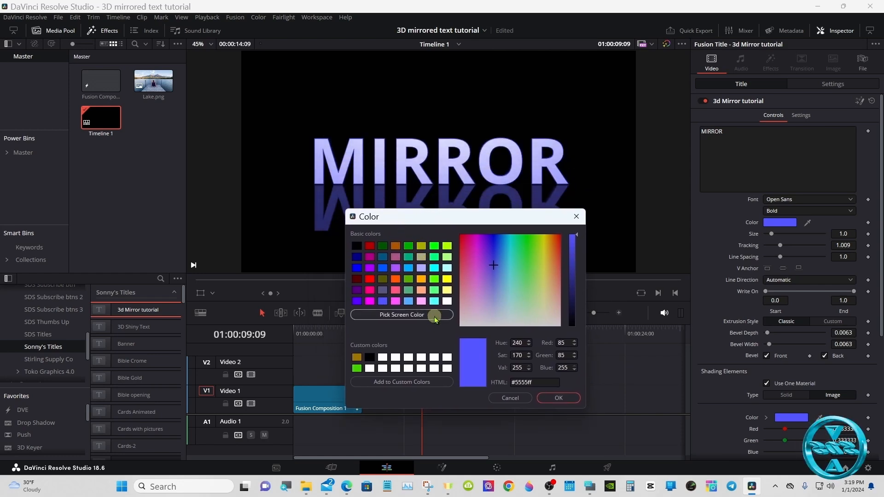
pyautogui.click(507, 396)
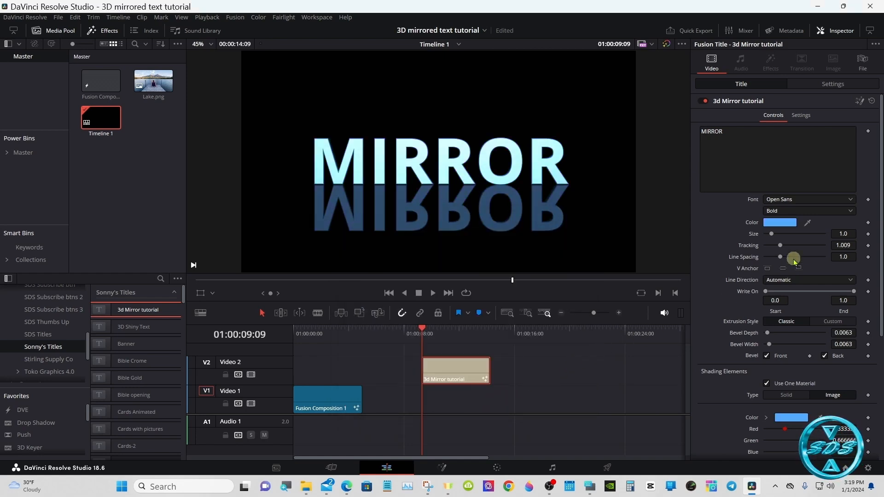
# Set the title's material type to Solid, keeping Use One Material enabled
pyautogui.scroll(-1, 881, 235)
pyautogui.moveTo(881, 235); pyautogui.dragTo(881, 266)
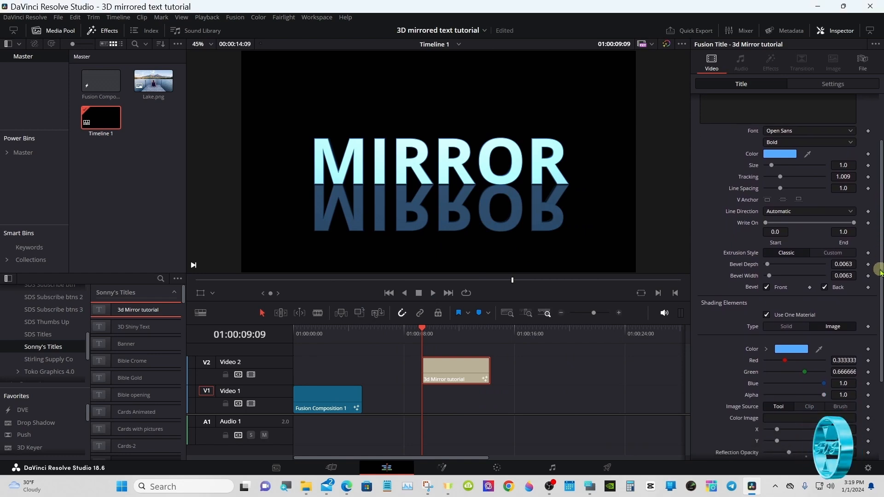
pyautogui.click(792, 328)
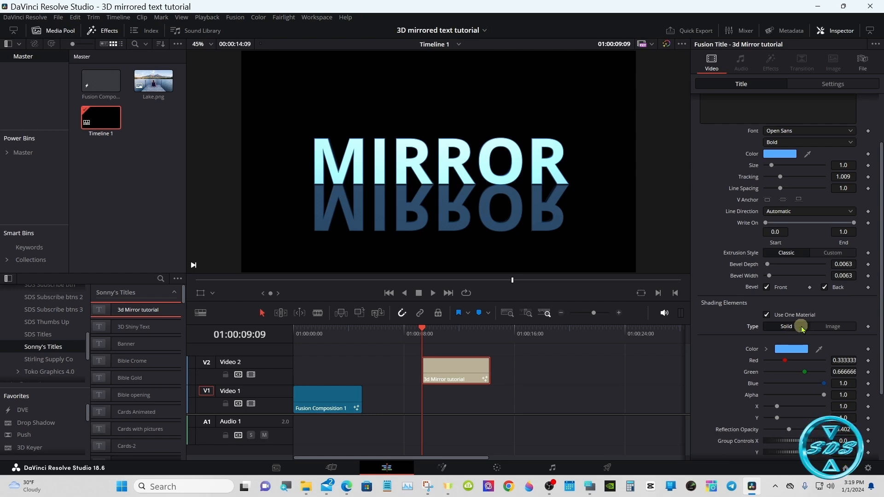
pyautogui.click(827, 328)
pyautogui.click(792, 328)
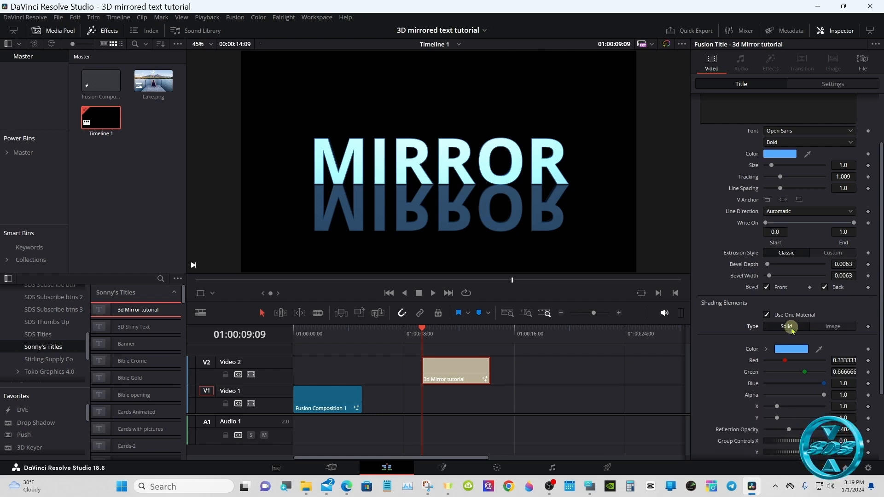
pyautogui.click(767, 315)
pyautogui.click(767, 316)
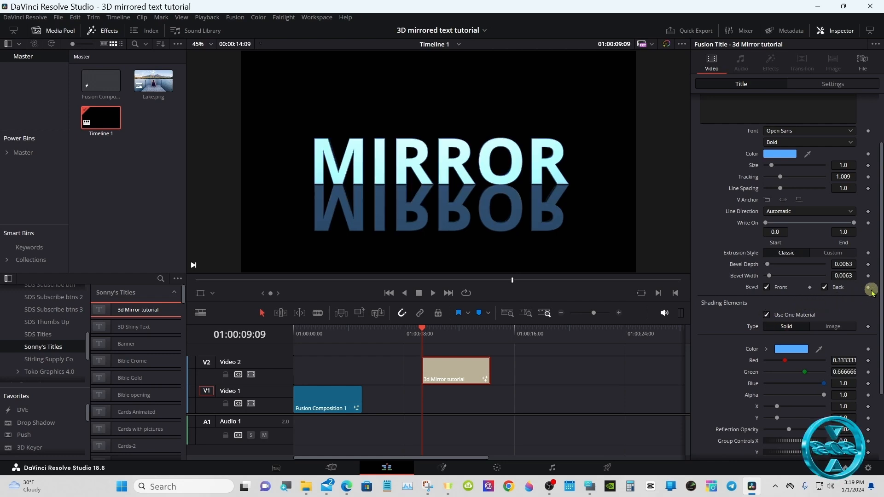
# Raise the title's Reflection Opacity to 0.441
pyautogui.moveTo(880, 290); pyautogui.dragTo(879, 337)
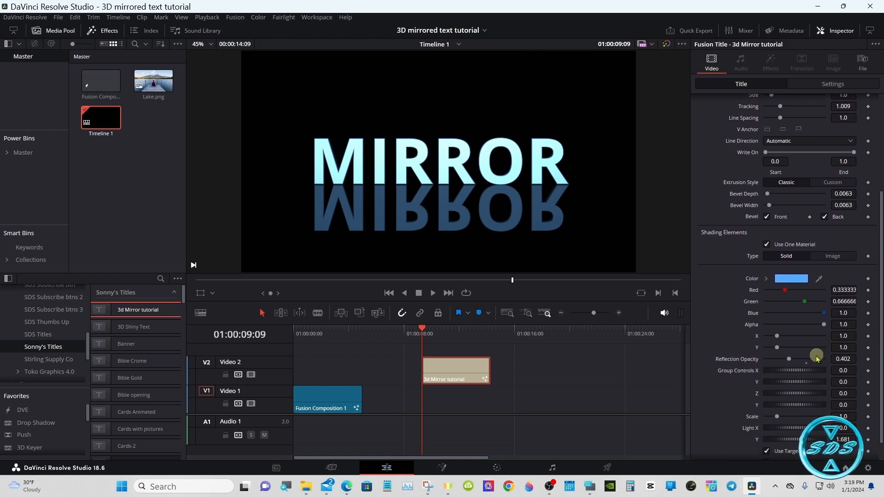
pyautogui.moveTo(789, 359)
pyautogui.mouseDown()
pyautogui.moveTo(782, 360)
pyautogui.moveTo(789, 360)
pyautogui.mouseUp()
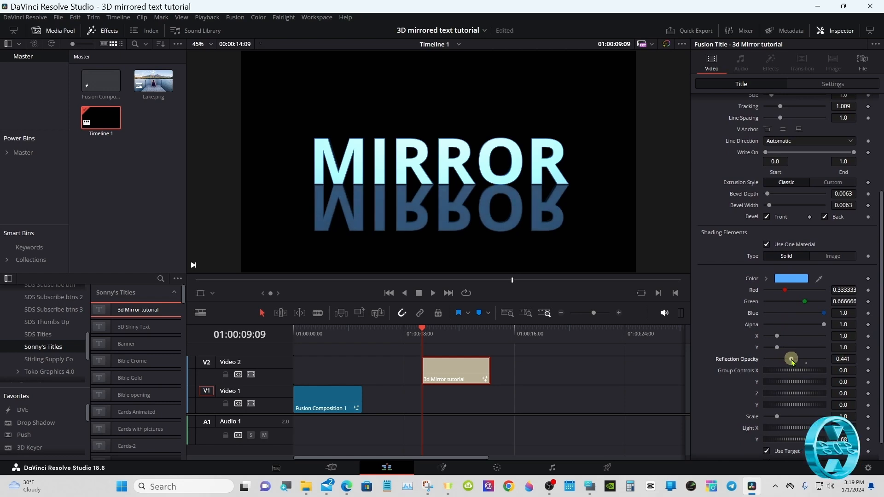
pyautogui.scroll(-2, 876, 323)
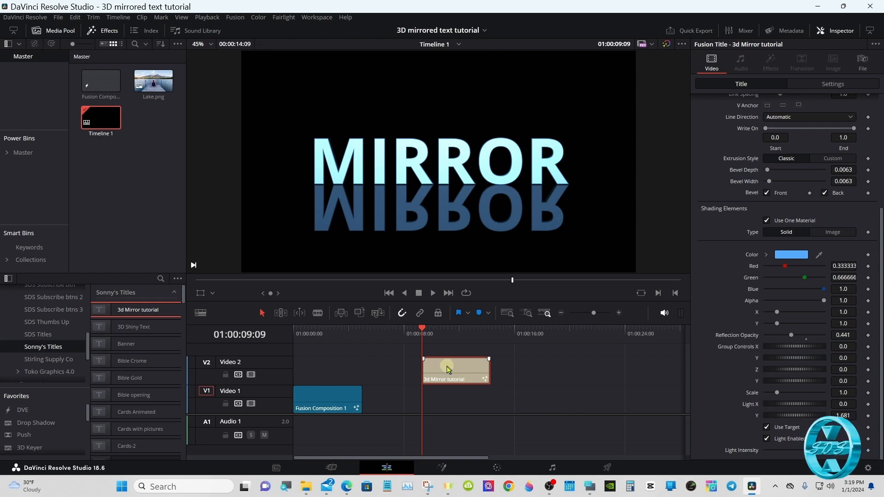
# Place Lake.png on Video 1 directly beneath the 3d Mirror tutorial title clip
pyautogui.click(157, 83)
pyautogui.moveTo(157, 83); pyautogui.dragTo(435, 405)
pyautogui.click(435, 404)
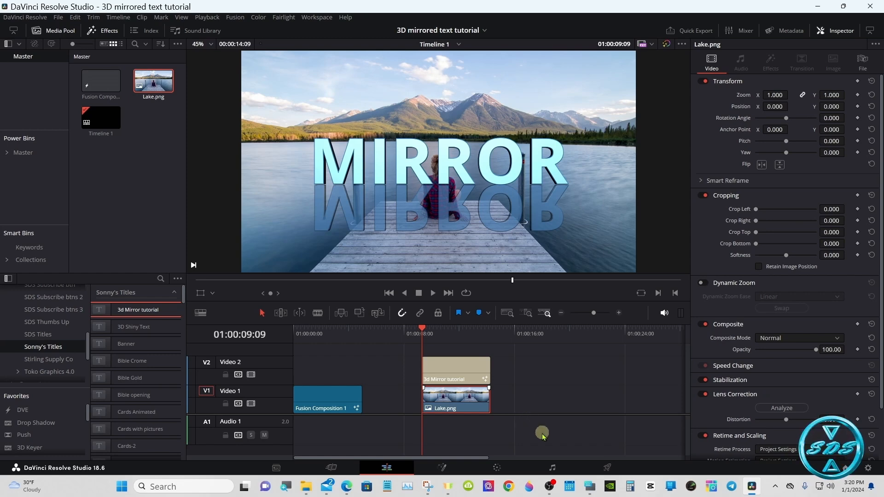
# Move the title clip further along Video 2 and duplicate Lake.png onto Video 2 directly above the original, using the On-Screen Keyboard
pyautogui.press('ctrl+super+o')
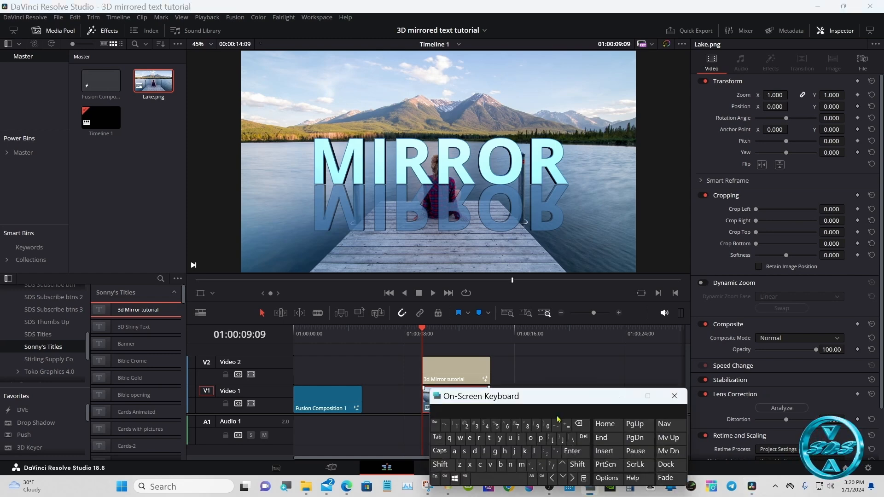
pyautogui.moveTo(540, 402); pyautogui.dragTo(754, 346)
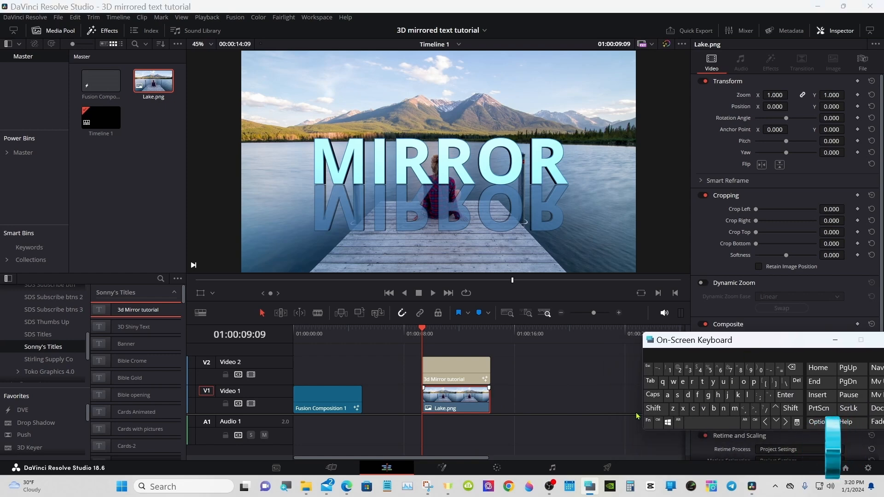
pyautogui.moveTo(465, 377); pyautogui.dragTo(553, 376)
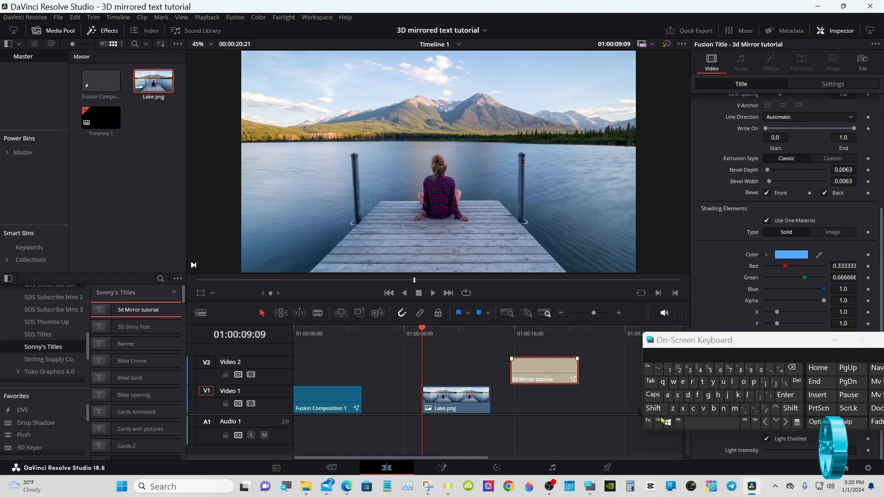
pyautogui.click(679, 422)
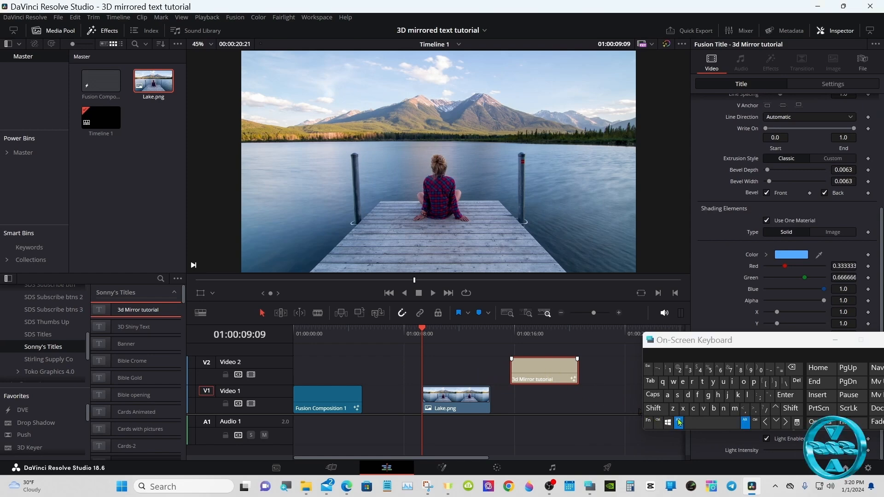
pyautogui.keyDown('alt'); pyautogui.click(458, 400); pyautogui.keyUp('alt')
pyautogui.moveTo(459, 400); pyautogui.dragTo(459, 374)
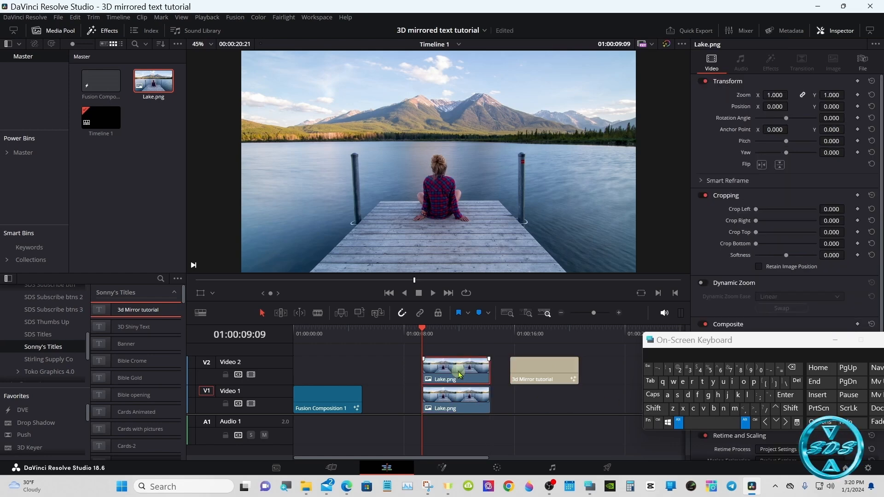
pyautogui.click(680, 423)
# Move the Lake.png copy up to Video 3 and put the title clip back on Video 2 between the two Lake.png clips
pyautogui.moveTo(520, 415); pyautogui.dragTo(519, 439)
pyautogui.moveTo(460, 393); pyautogui.dragTo(458, 371)
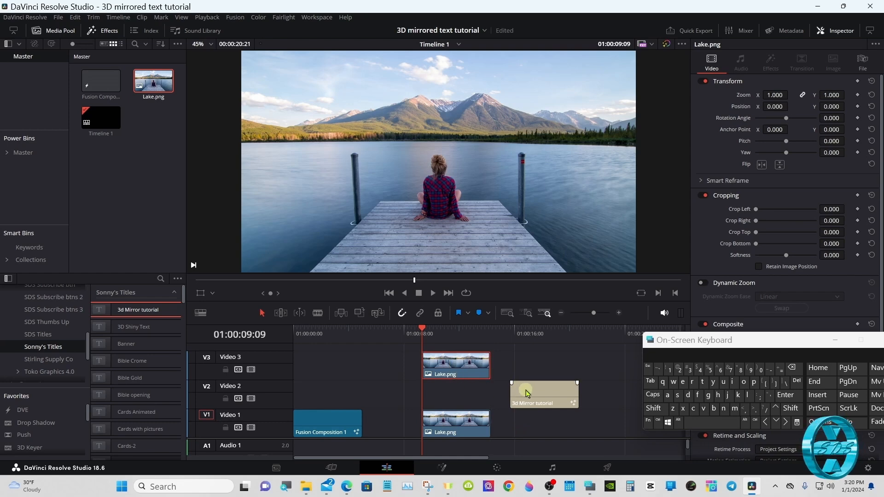
pyautogui.moveTo(522, 393); pyautogui.dragTo(439, 393)
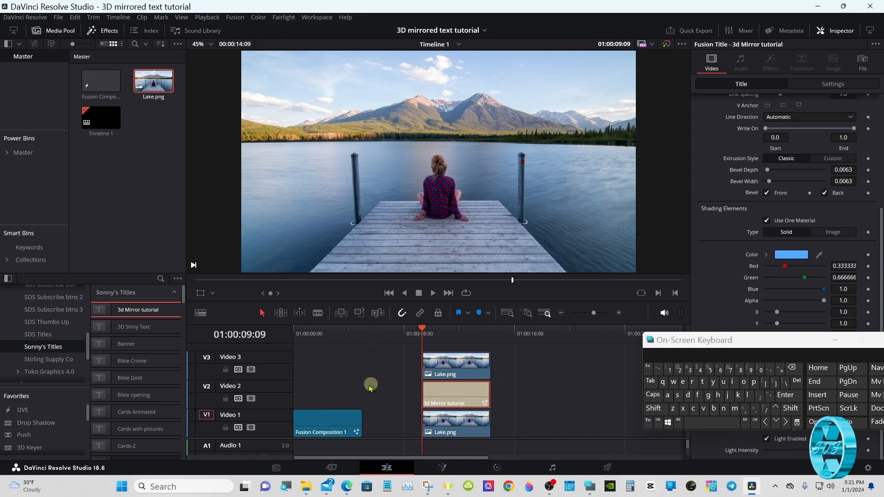
# Disable the Video 1 track and switch to the Color page with the On-Screen Keyboard minimized
pyautogui.click(251, 428)
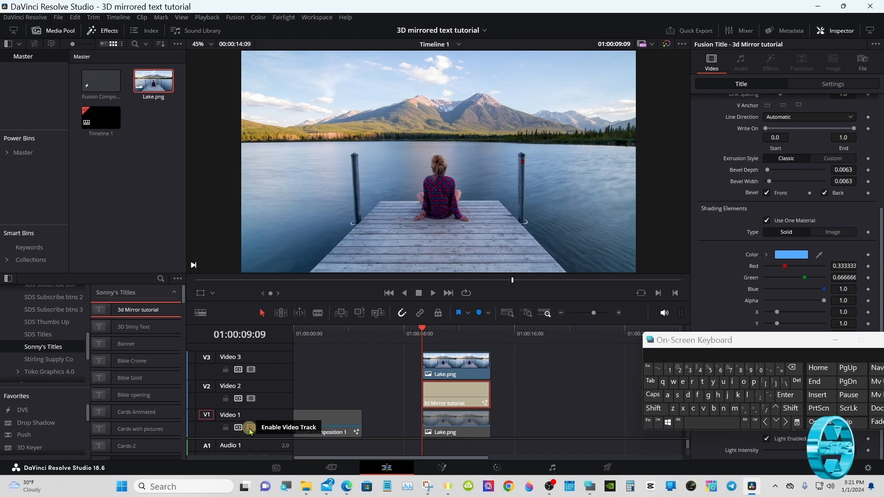
pyautogui.click(497, 469)
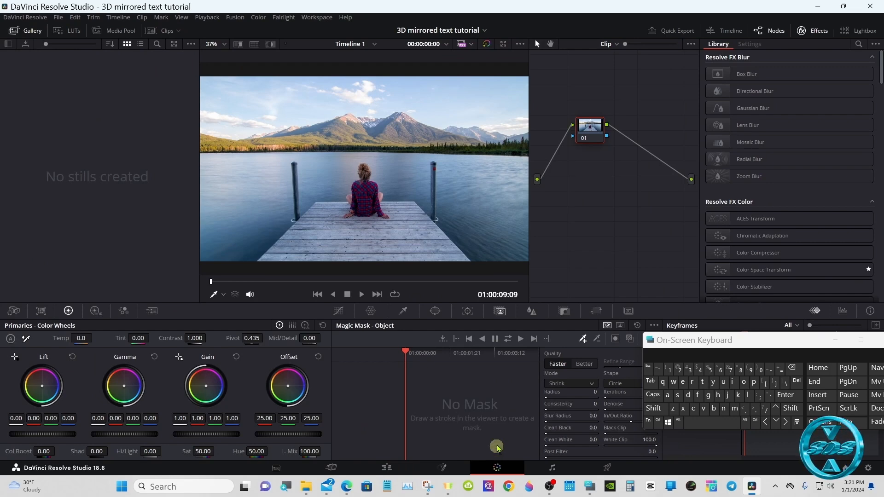
pyautogui.click(834, 340)
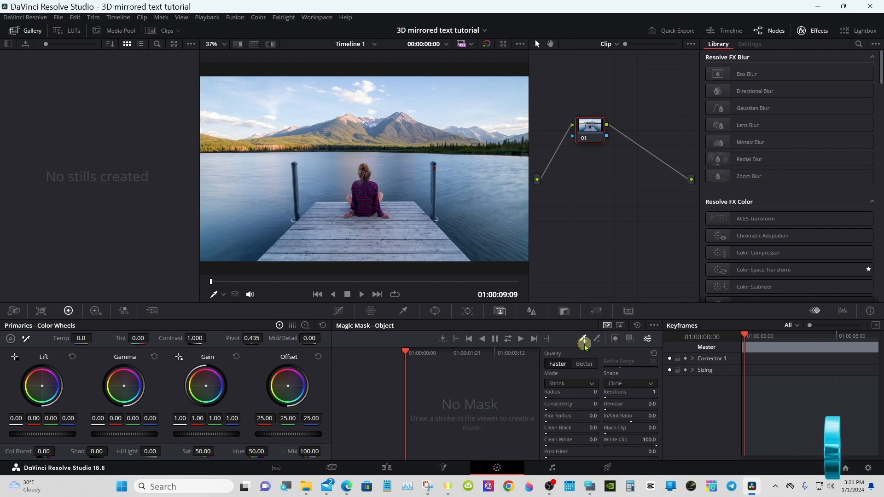
# Create an object Magic Mask at Better quality with one stroke over both posts, the seated woman and the dock, tracked in both directions
pyautogui.click(584, 364)
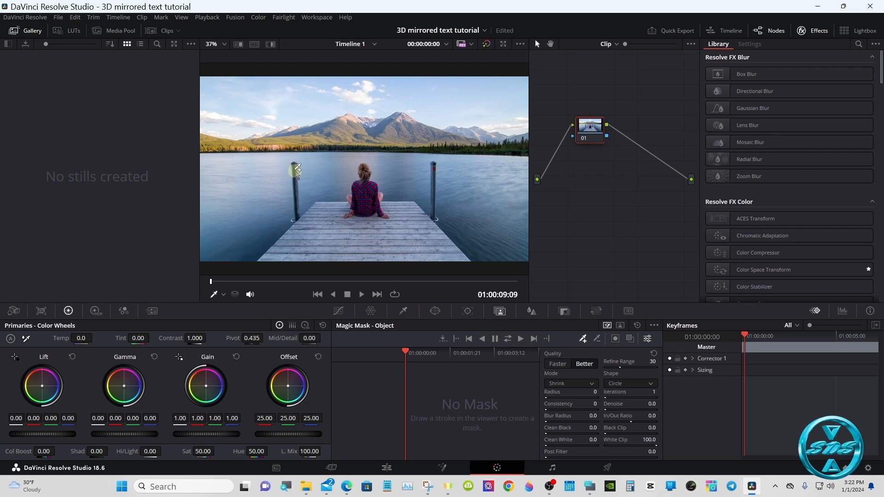
pyautogui.moveTo(299, 190)
pyautogui.mouseDown()
pyautogui.moveTo(307, 221)
pyautogui.moveTo(347, 222)
pyautogui.moveTo(359, 205)
pyautogui.moveTo(363, 171)
pyautogui.moveTo(392, 228)
pyautogui.moveTo(417, 229)
pyautogui.moveTo(433, 216)
pyautogui.moveTo(434, 169)
pyautogui.mouseUp()
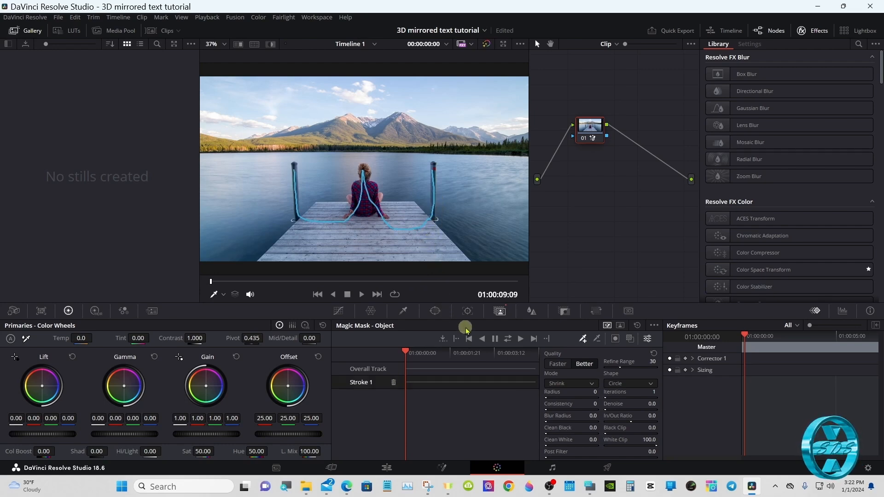
pyautogui.click(510, 340)
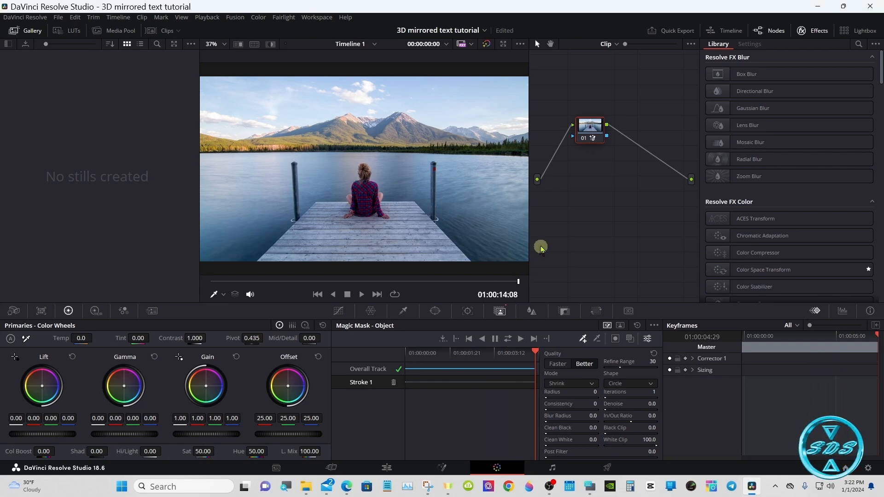
# Add an alpha output, connect node 01's mask output to it, and compare with the inverted mask before restoring the normal one
pyautogui.rightClick(589, 206)
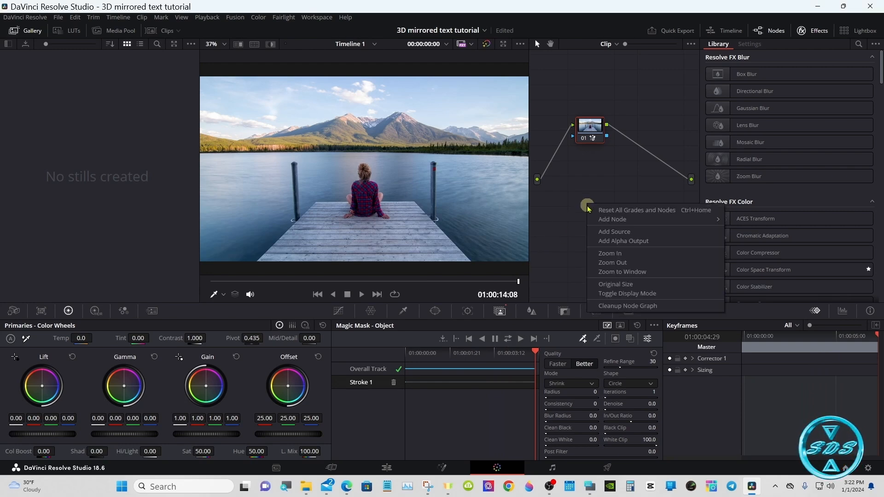
pyautogui.click(623, 242)
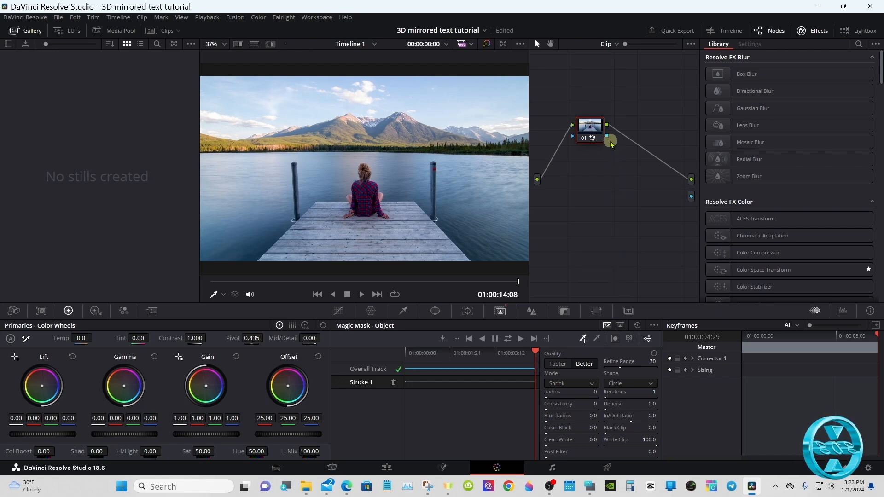
pyautogui.moveTo(608, 137); pyautogui.dragTo(691, 196)
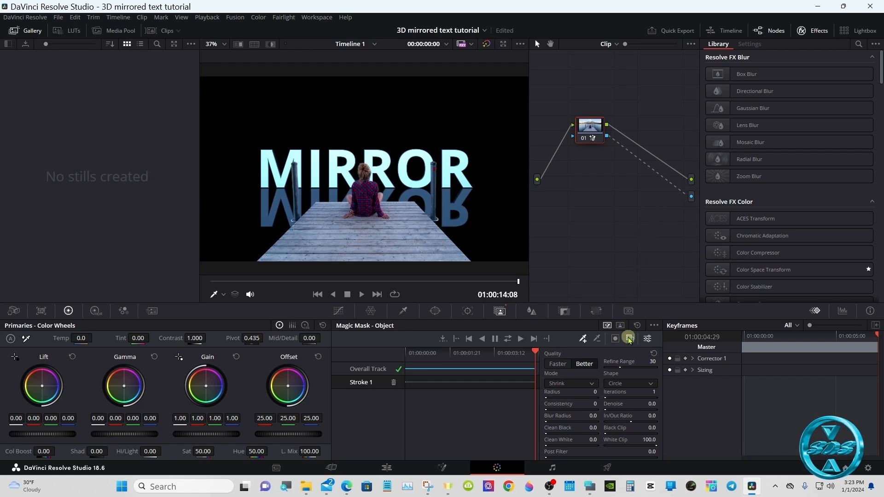
pyautogui.click(616, 339)
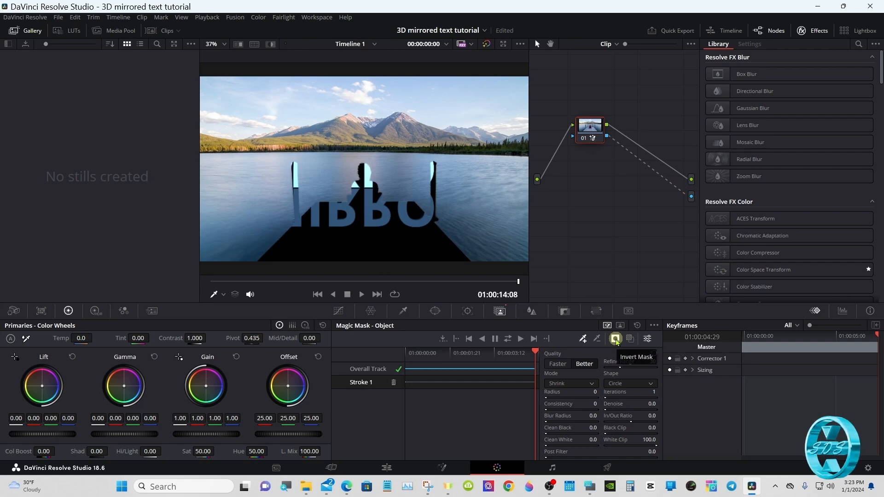
pyautogui.click(617, 341)
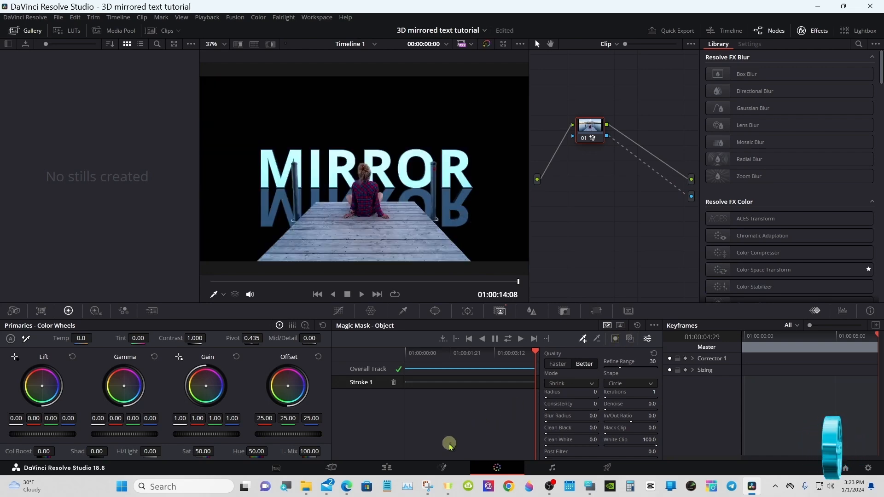
# Disable the Video 2 title track on the Edit page and return to the Color page
pyautogui.click(388, 467)
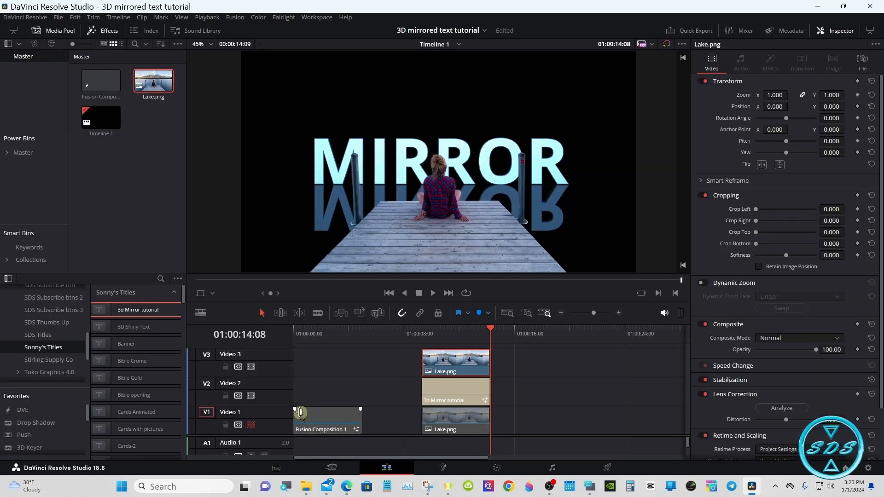
pyautogui.click(251, 397)
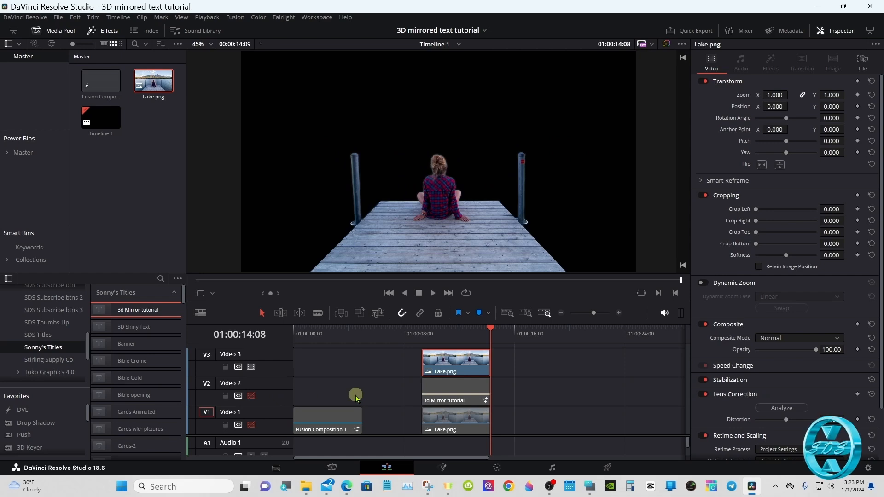
pyautogui.click(495, 468)
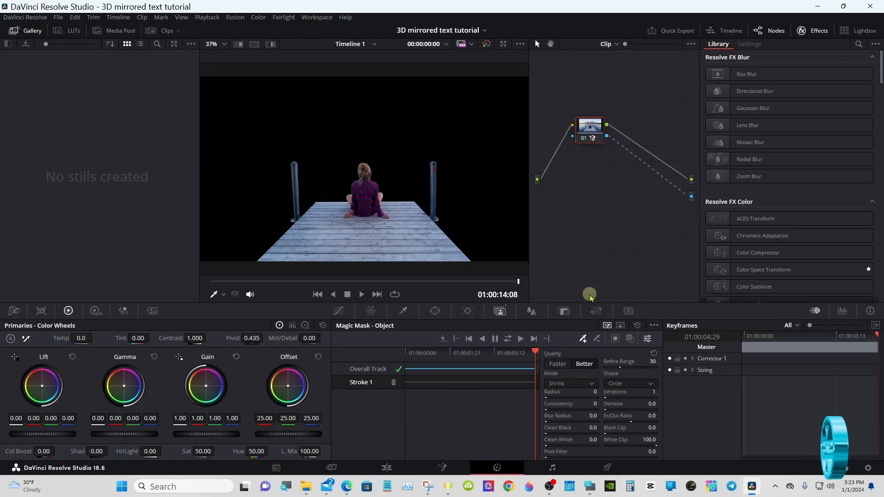
# Check the Magic Mask in its inverted and normal states and turn on the mask overlay
pyautogui.click(616, 339)
pyautogui.click(616, 339)
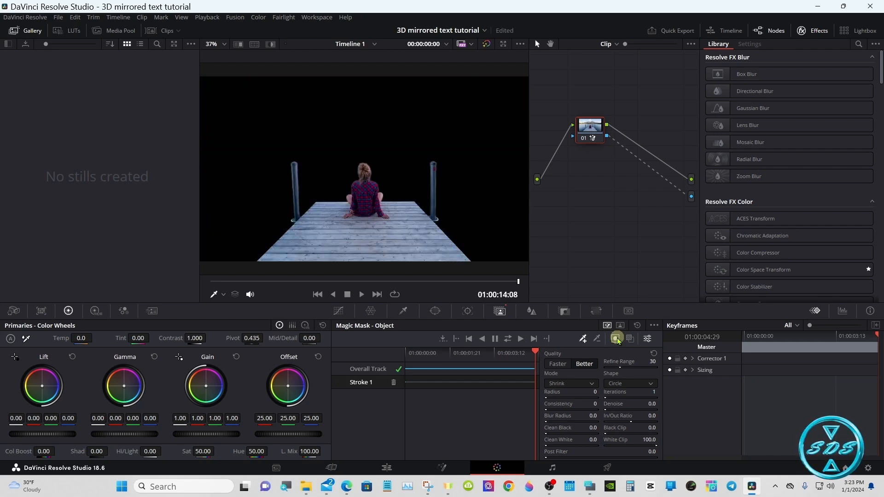
pyautogui.click(632, 339)
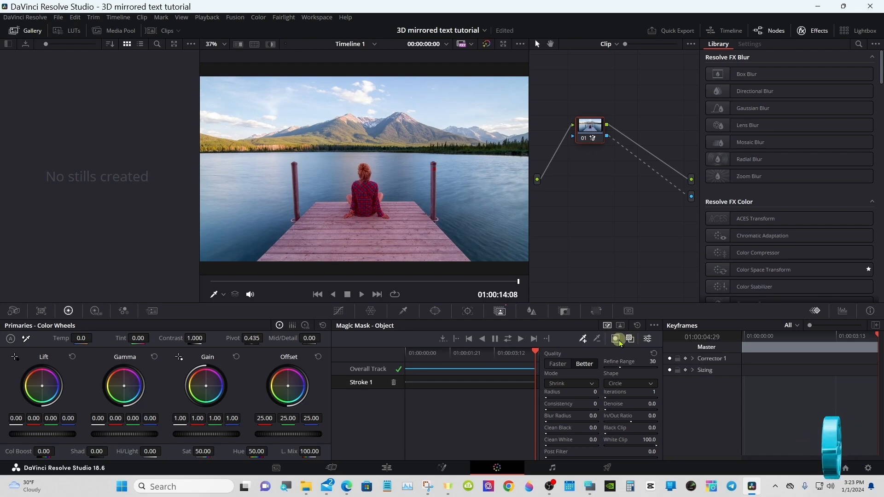
# Return to the Edit page and re-enable the Video 1 background track and the Video 2 title track
pyautogui.click(388, 469)
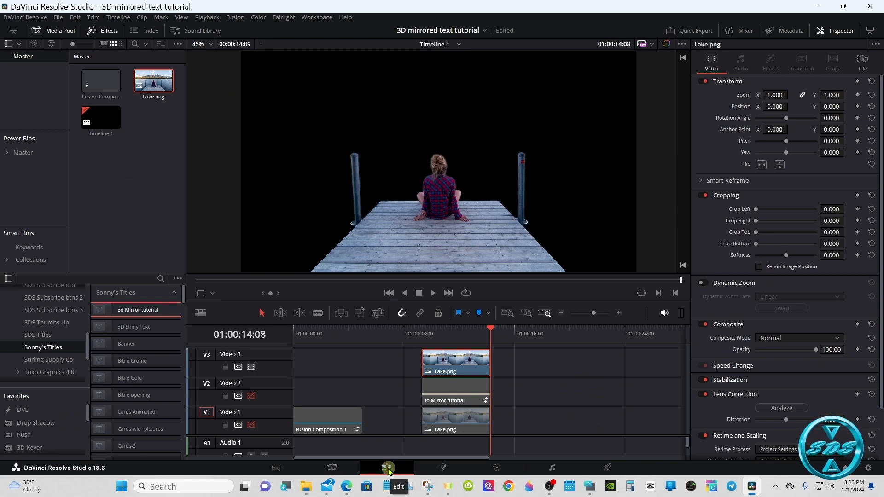
pyautogui.click(252, 425)
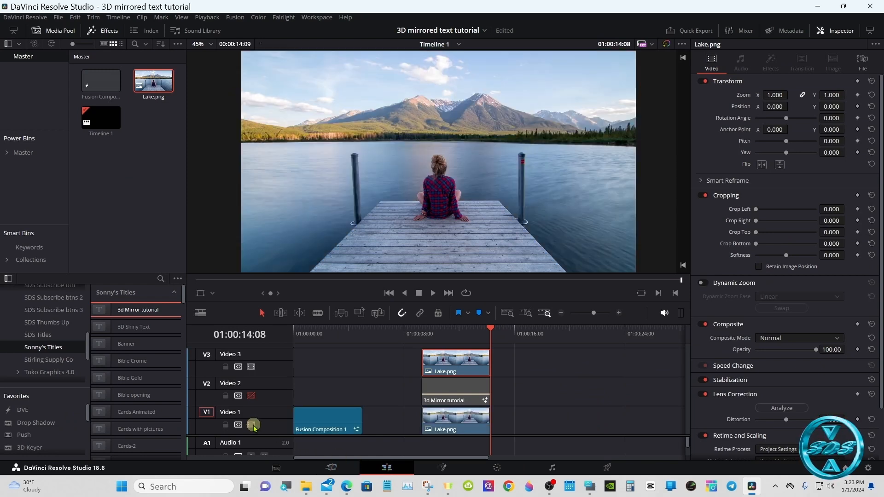
pyautogui.click(251, 396)
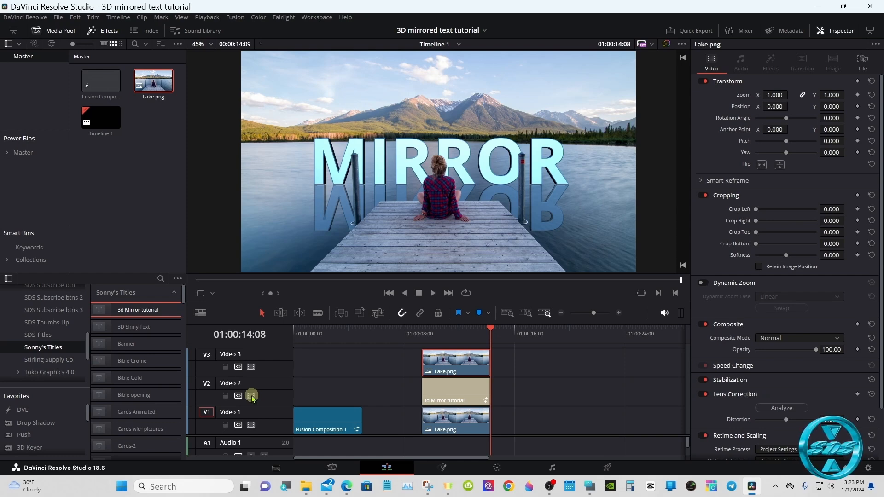
# Select the 3d Mirror tutorial title and set its group Y rotation to 23.5
pyautogui.click(448, 399)
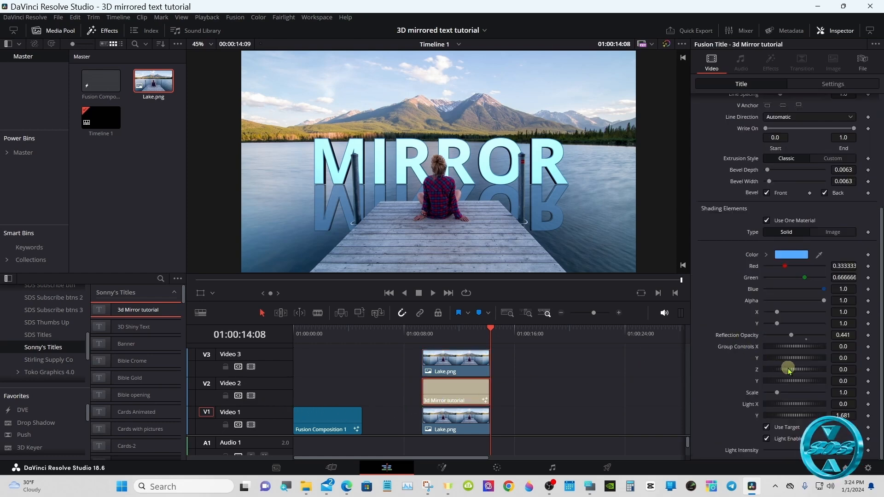
pyautogui.moveTo(794, 380); pyautogui.dragTo(795, 380)
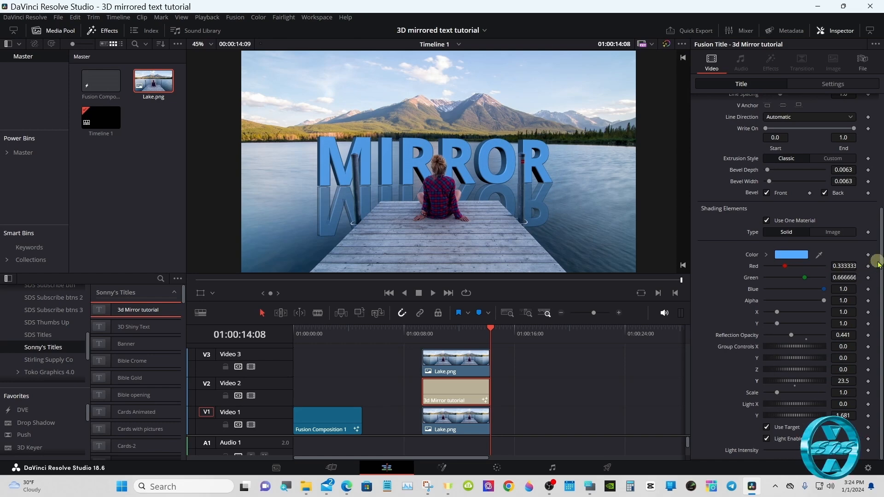
# Change the MIRROR text color to bright pink, #ff55ff
pyautogui.scroll(5, 811, 184)
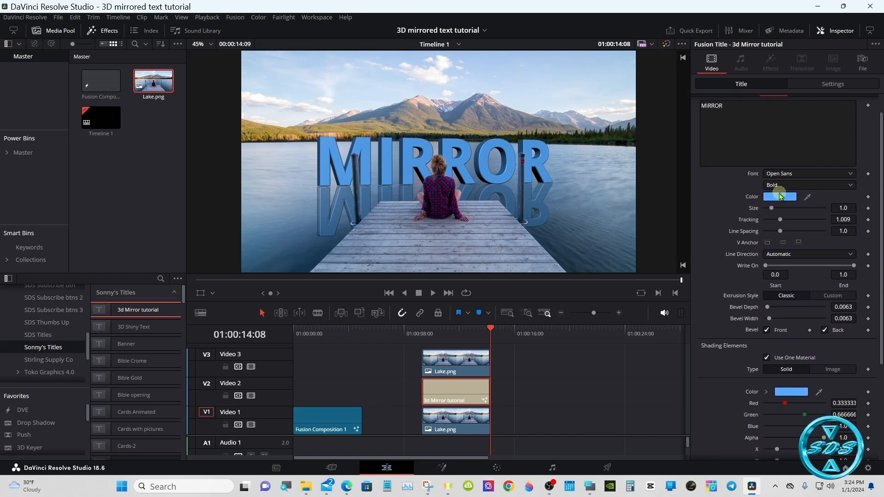
pyautogui.click(780, 197)
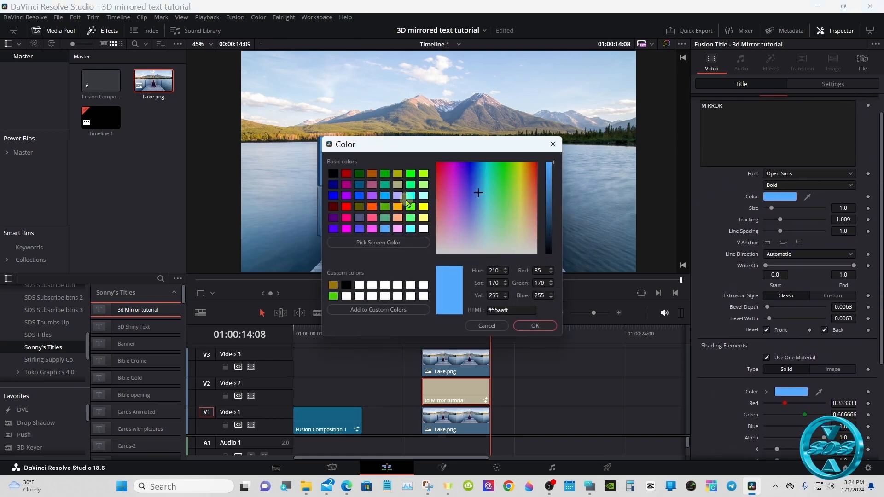
pyautogui.moveTo(373, 151); pyautogui.dragTo(294, 248)
pyautogui.click(291, 324)
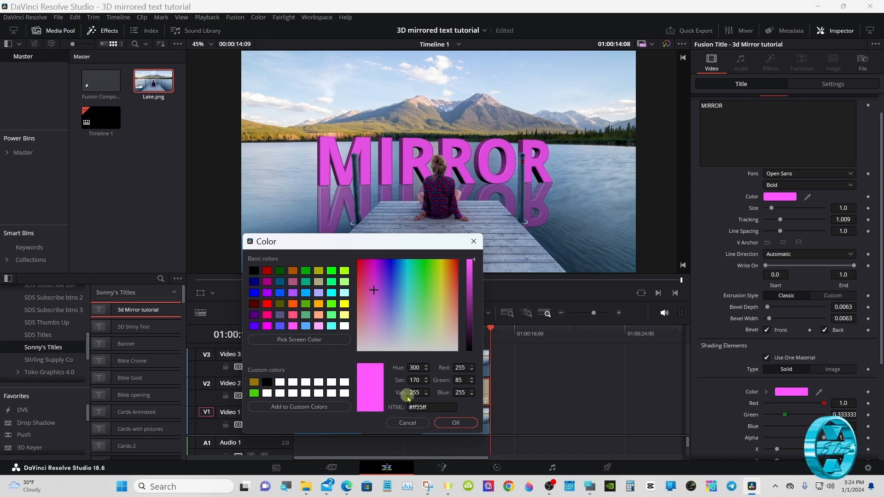
pyautogui.click(449, 422)
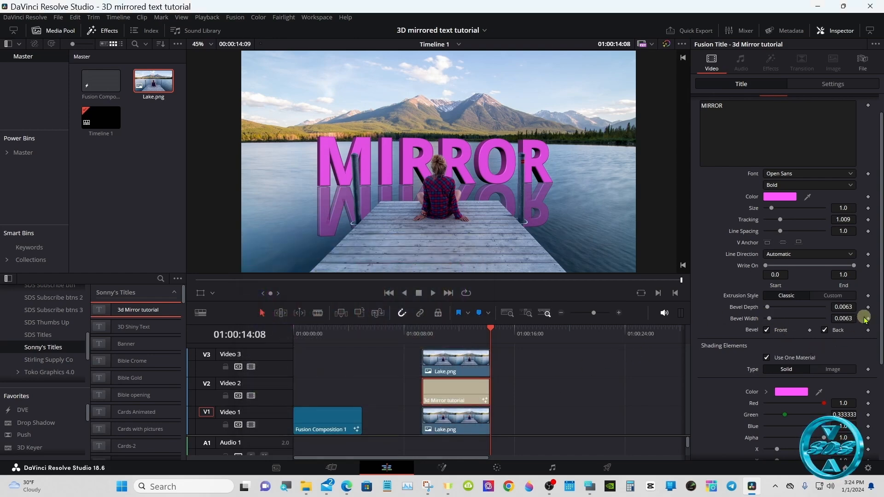
# Lower the title's Reflection Opacity to 0.331
pyautogui.scroll(-2, 880, 322)
pyautogui.scroll(-4, 881, 322)
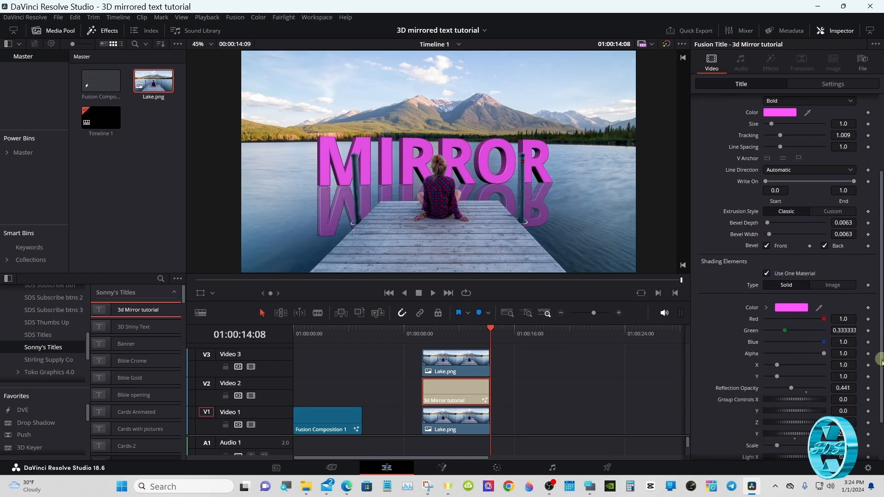
pyautogui.moveTo(794, 387); pyautogui.dragTo(786, 389)
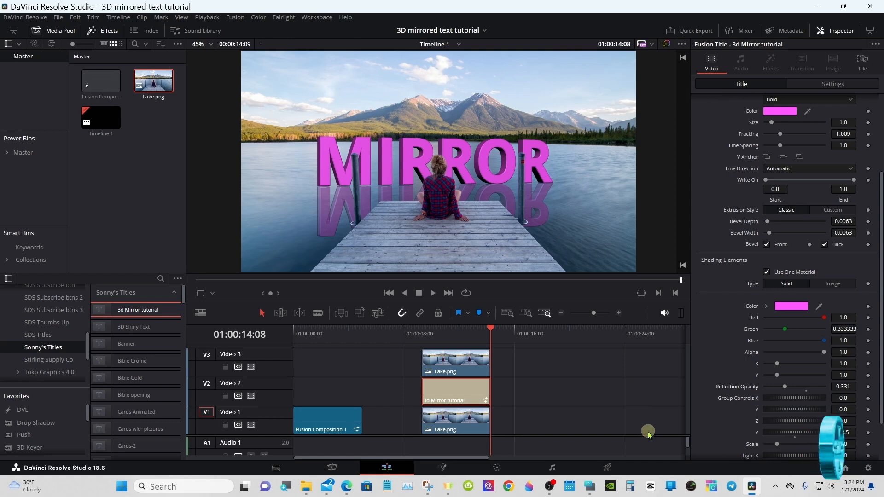
# Set the title's shading type to Image with Brush as the image source, and choose the brushed brass color brush
pyautogui.moveTo(880, 274); pyautogui.dragTo(881, 286)
pyautogui.click(837, 264)
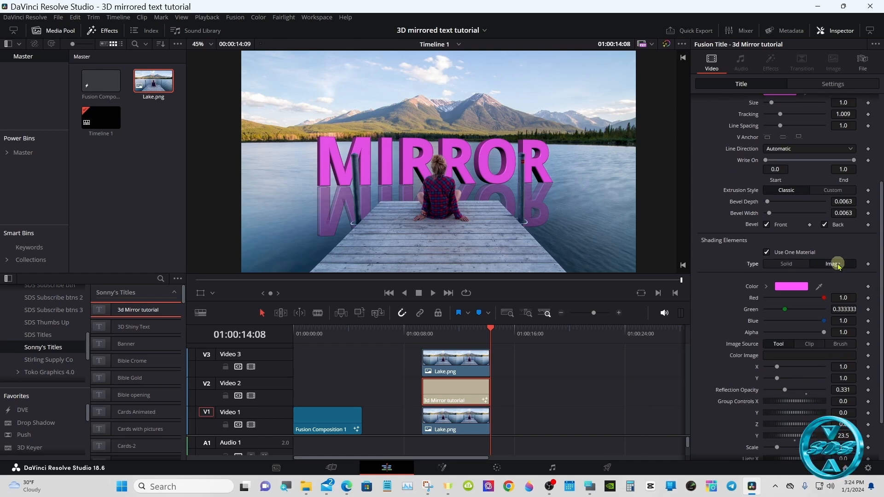
pyautogui.click(838, 345)
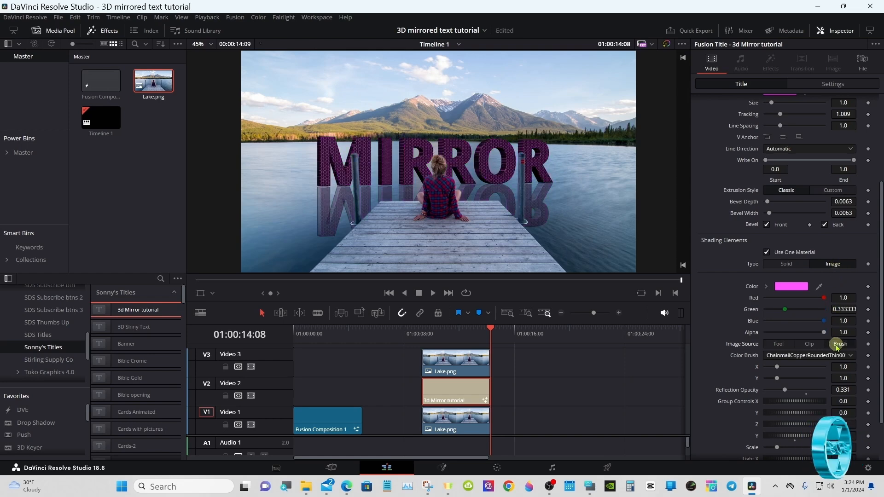
pyautogui.click(821, 356)
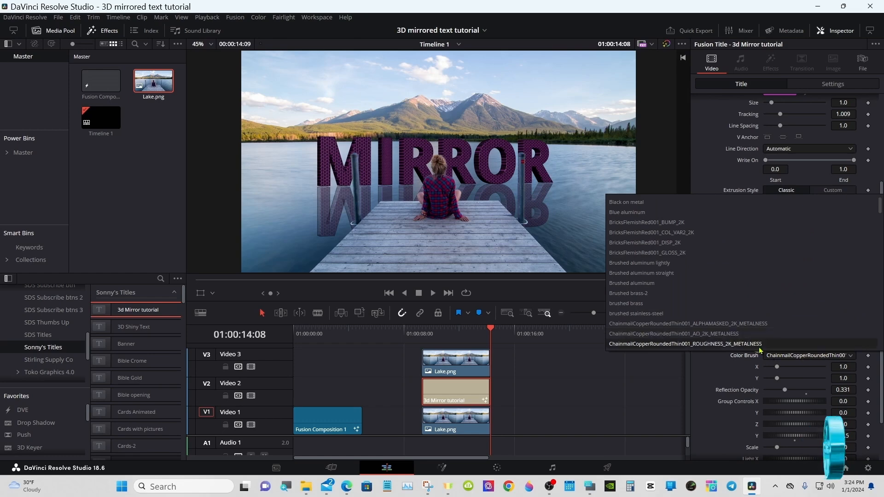
pyautogui.click(645, 304)
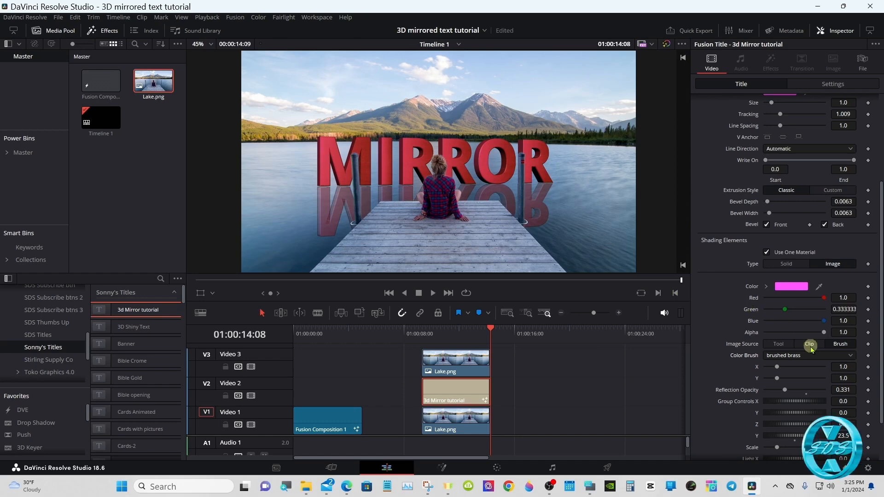
# Switch the color brush to Brushed aluminum and change the material color to near-white with green at 0.97
pyautogui.click(829, 355)
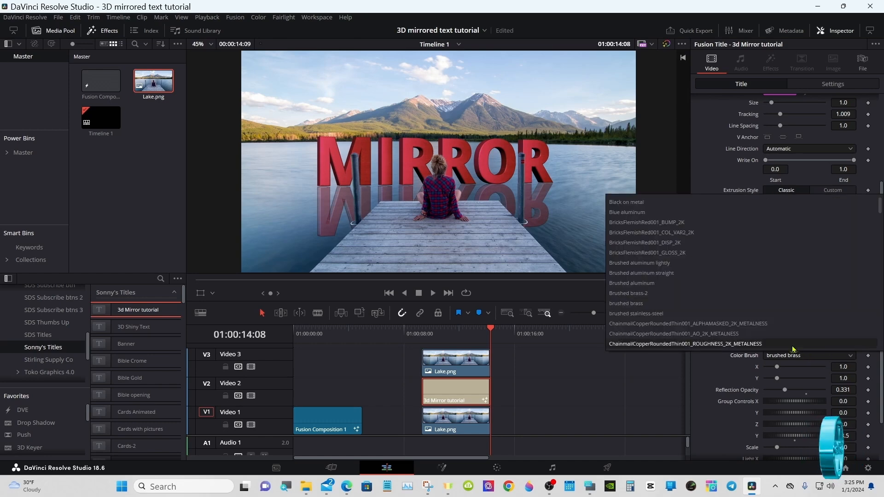
pyautogui.click(685, 283)
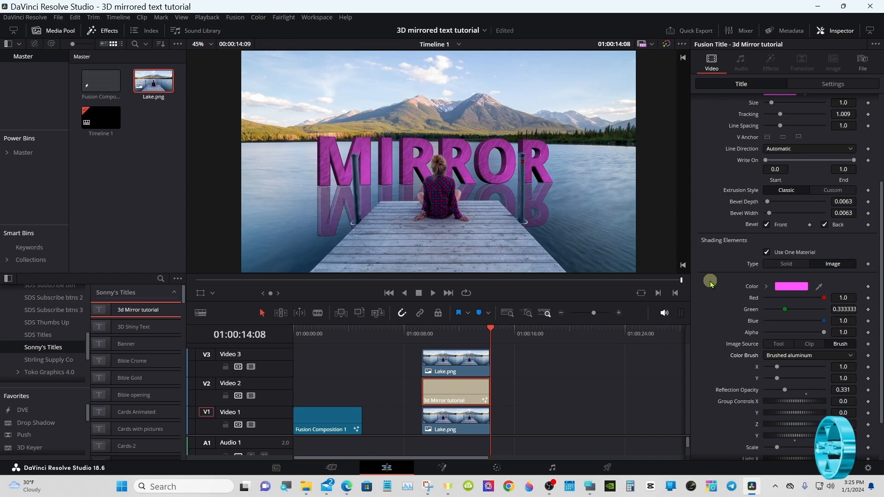
pyautogui.click(767, 286)
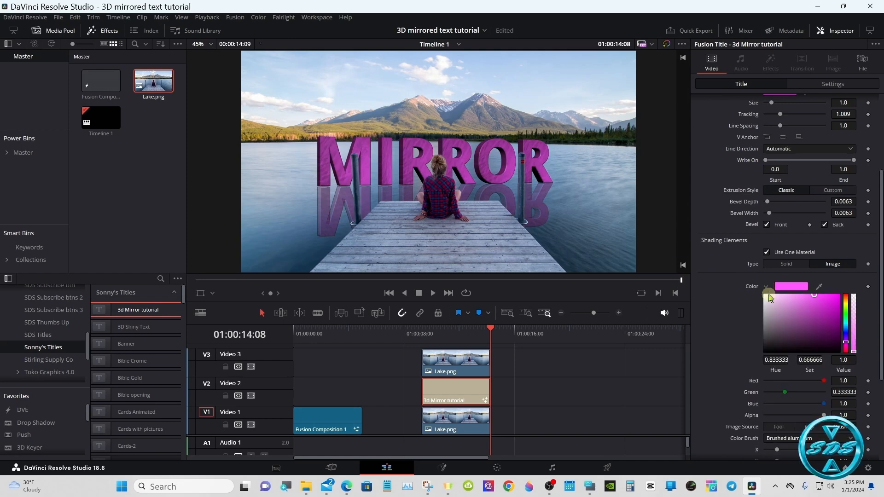
pyautogui.click(768, 297)
pyautogui.click(767, 287)
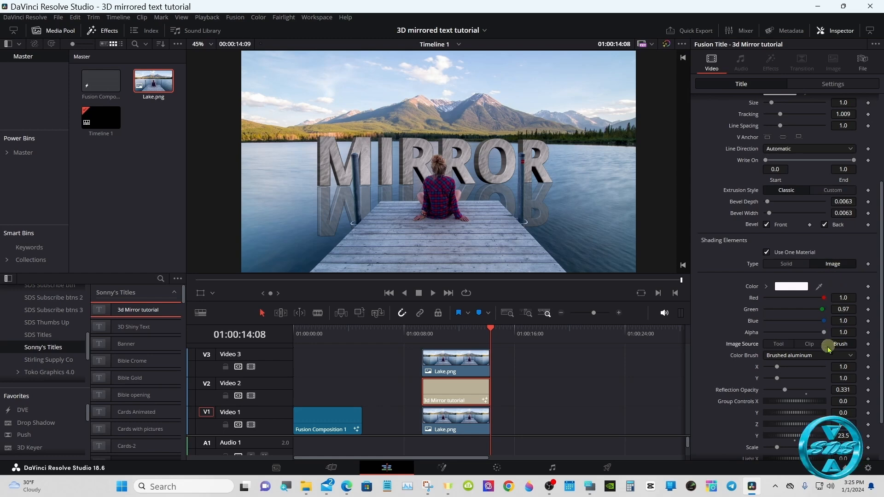
# Apply the BricksFlemishRed001_DISP_2K color brush to the title and move the playhead to 01:00:10:10
pyautogui.click(810, 355)
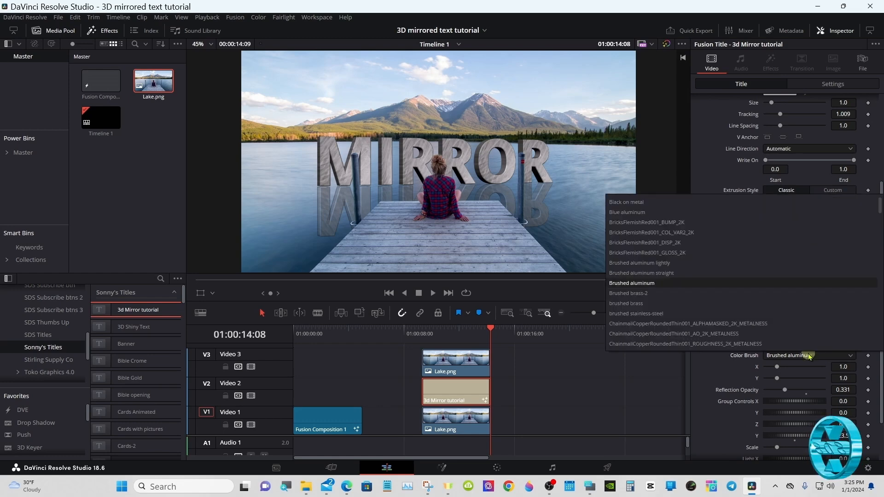
pyautogui.click(664, 243)
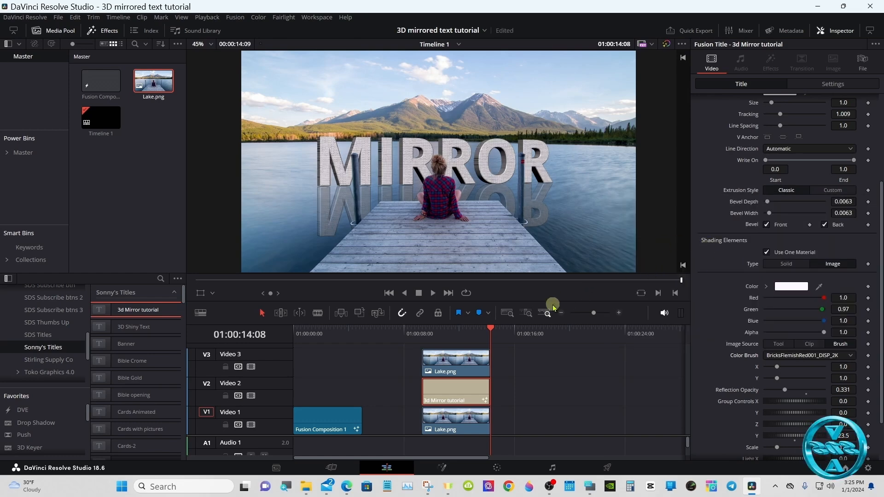
pyautogui.moveTo(465, 329); pyautogui.dragTo(436, 332)
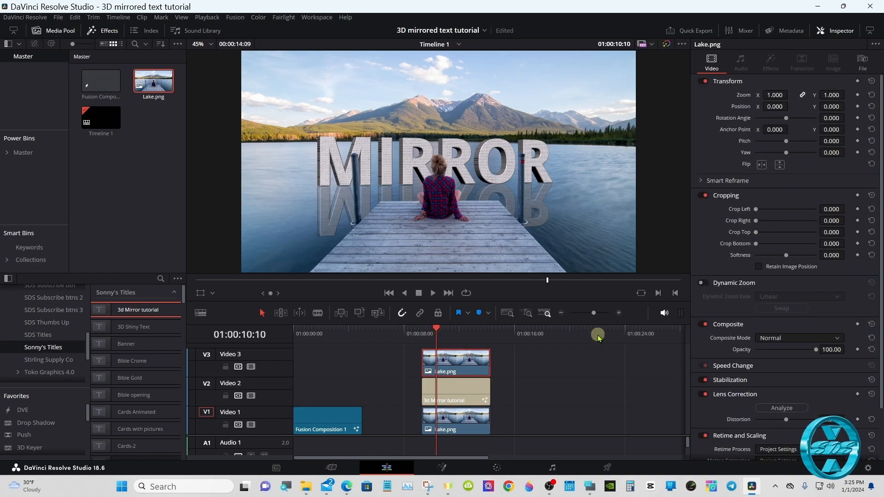